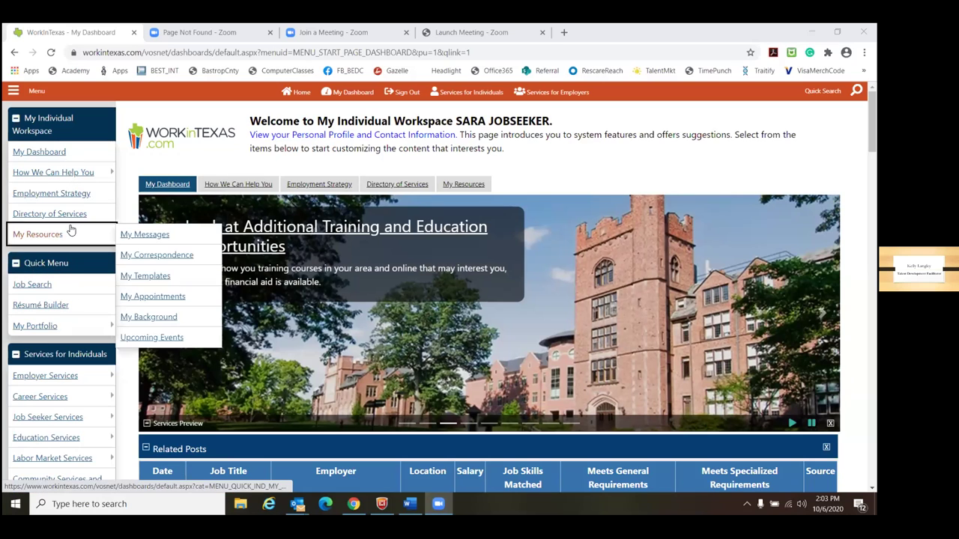
Open the My Background page from the My Resources options of the individual workspace
{"action": "mouse_move", "coordinate": [65, 234]}
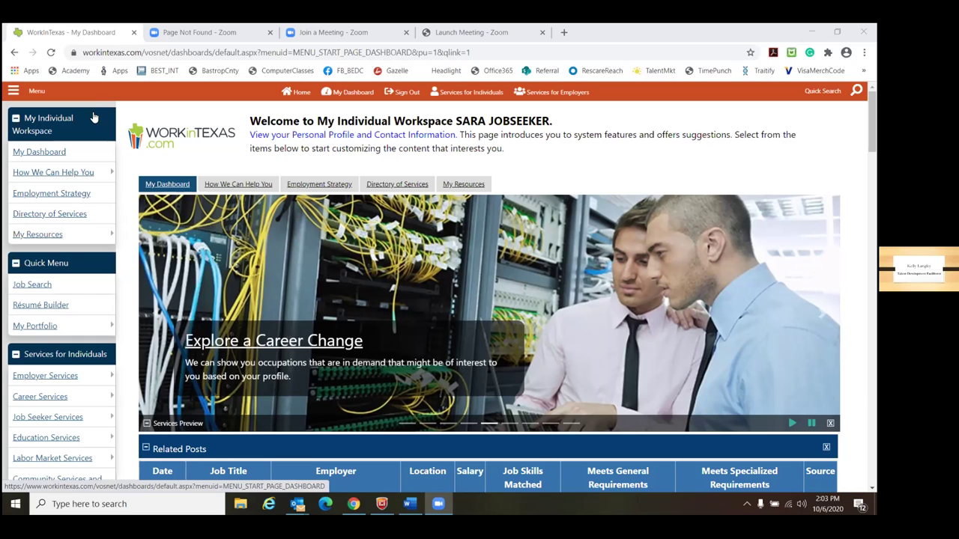
{"action": "mouse_move", "coordinate": [34, 235]}
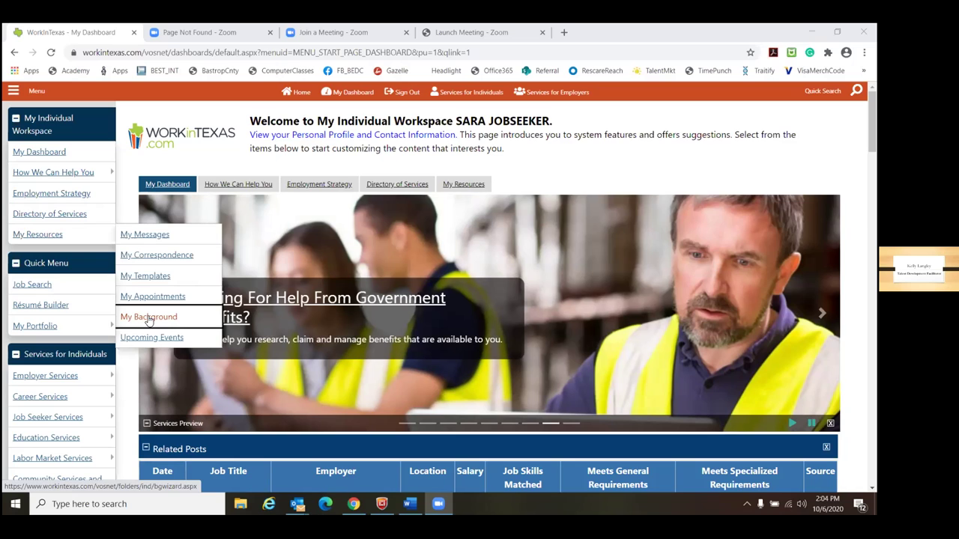
{"action": "left_click", "coordinate": [148, 318]}
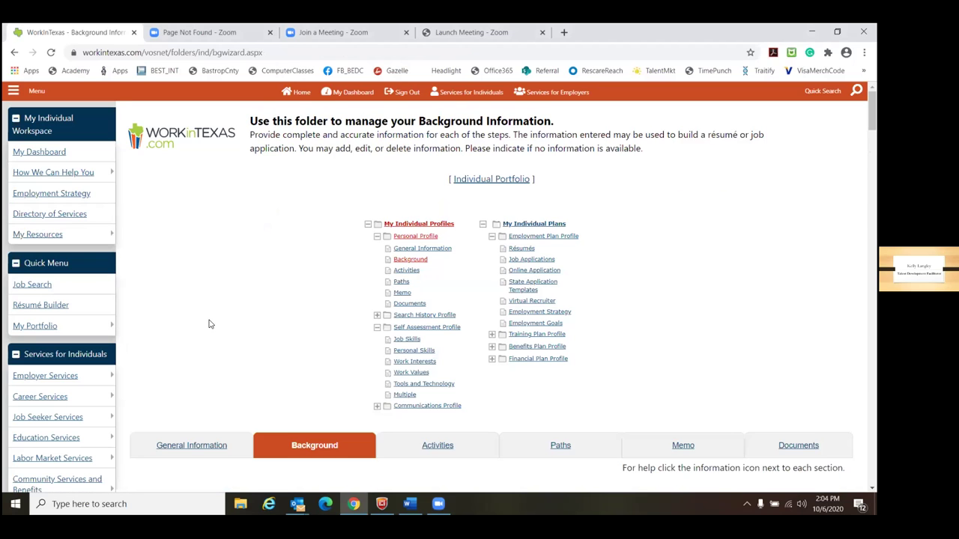
Examine the Education and Training and the Occupational Licenses and Certificates sections, including their options for adding new entries
{"action": "scroll", "coordinate": [257, 299], "scroll_direction": "down", "scroll_amount": 1}
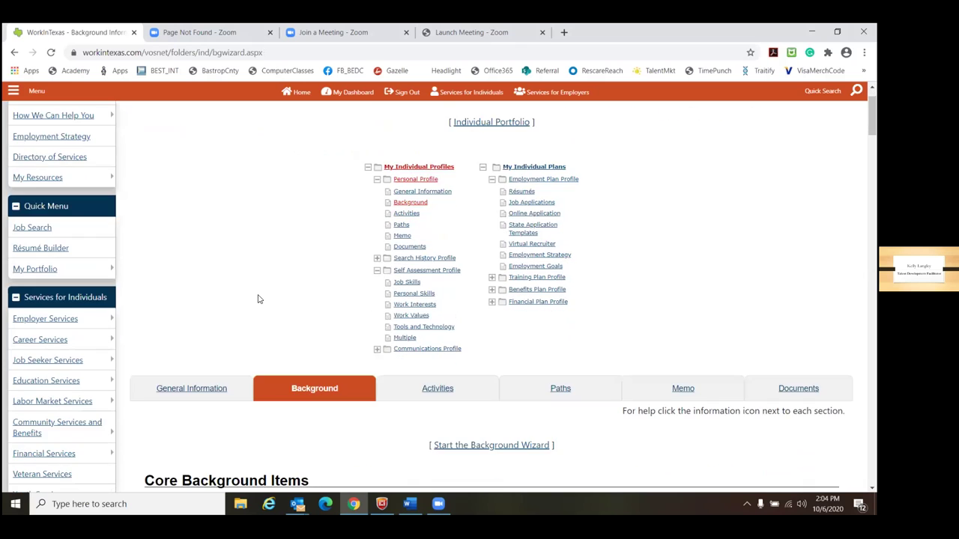
{"action": "scroll", "coordinate": [258, 299], "scroll_direction": "down", "scroll_amount": 3}
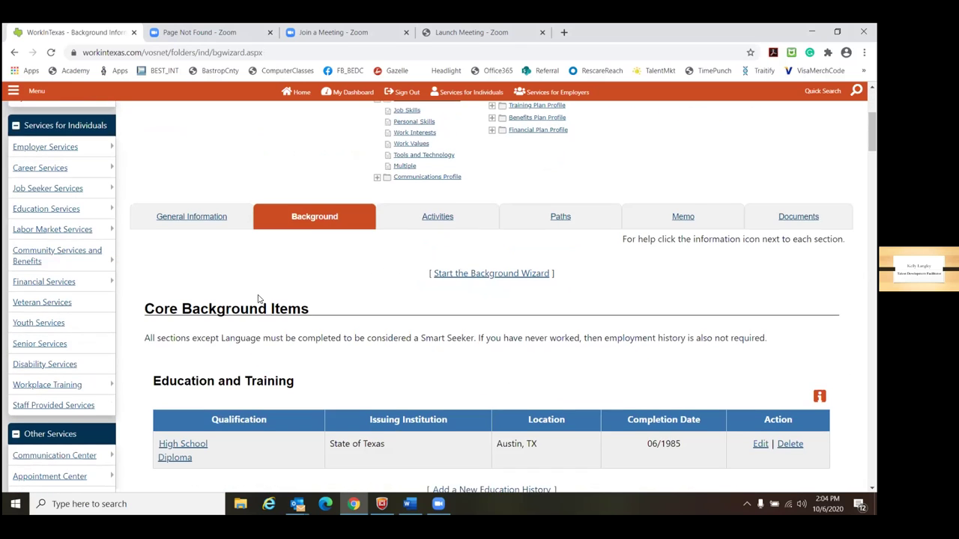
{"action": "scroll", "coordinate": [258, 300], "scroll_direction": "down", "scroll_amount": 1}
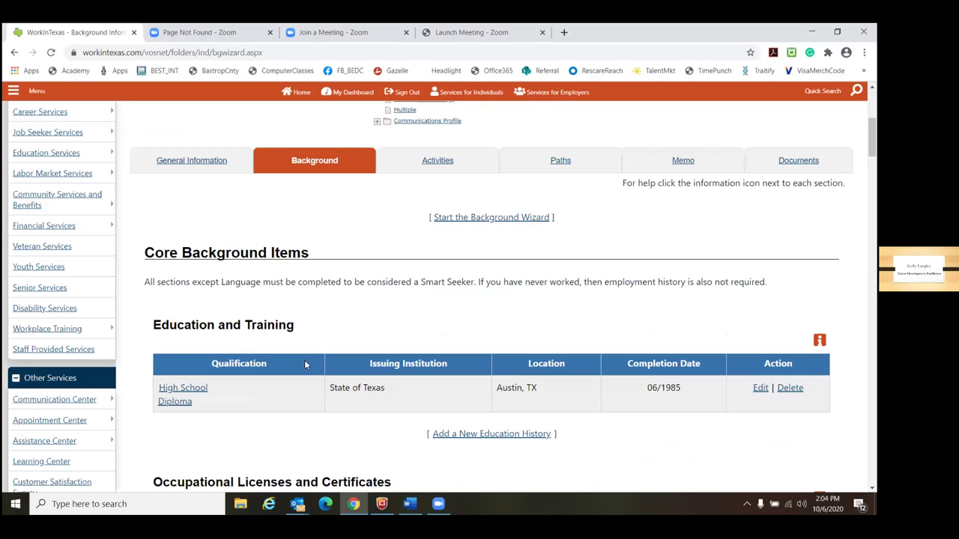
{"action": "scroll", "coordinate": [259, 351], "scroll_direction": "down", "scroll_amount": 1}
{"action": "scroll", "coordinate": [283, 330], "scroll_direction": "down", "scroll_amount": 2}
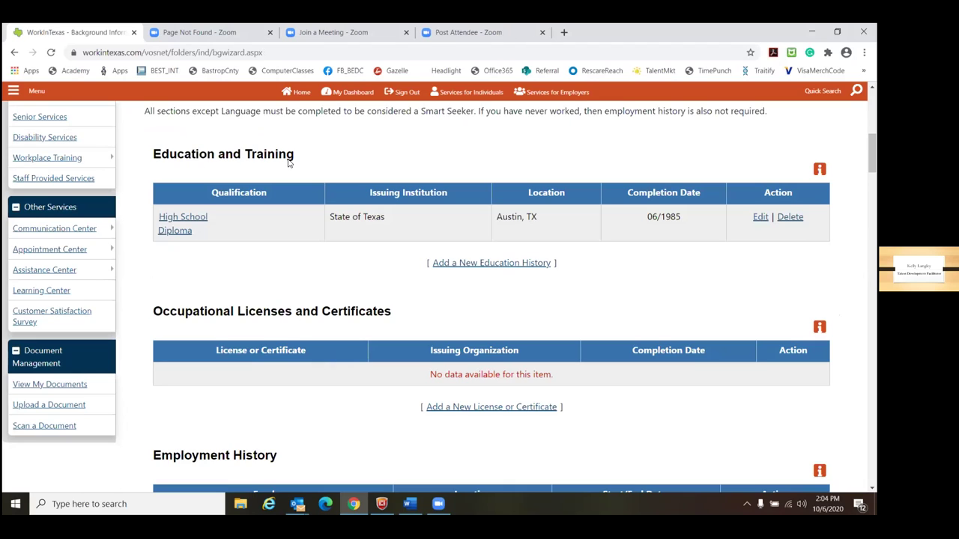
{"action": "left_click", "coordinate": [515, 268]}
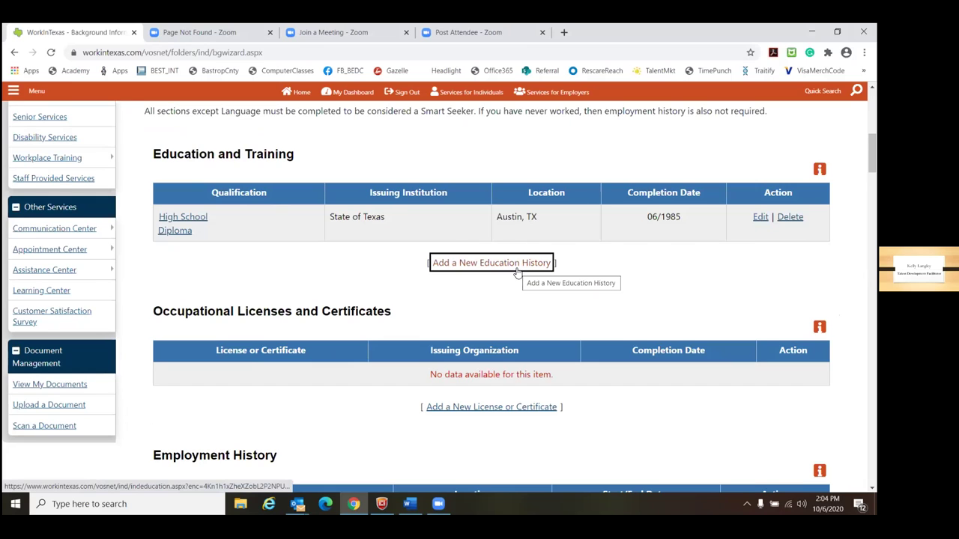
{"action": "scroll", "coordinate": [434, 278], "scroll_direction": "down", "scroll_amount": 1}
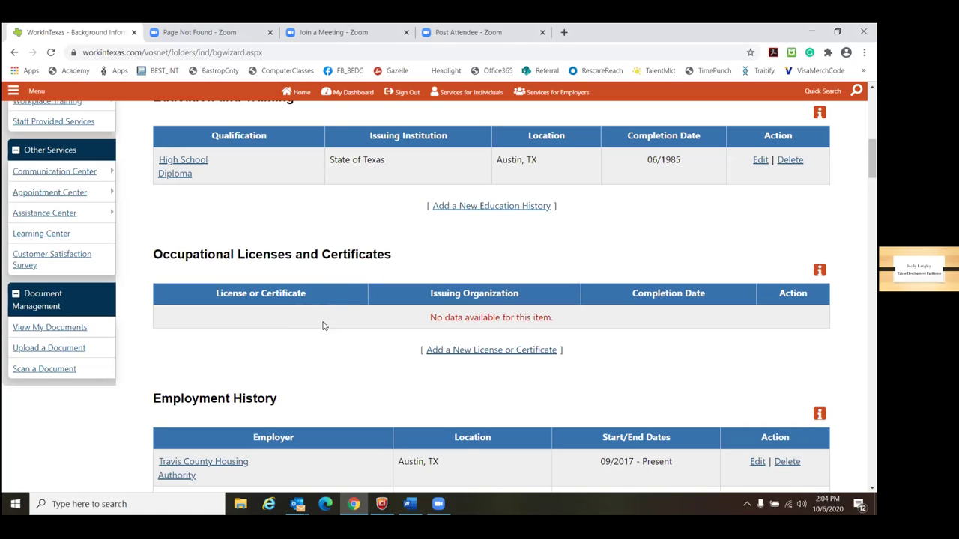
{"action": "left_click", "coordinate": [494, 349]}
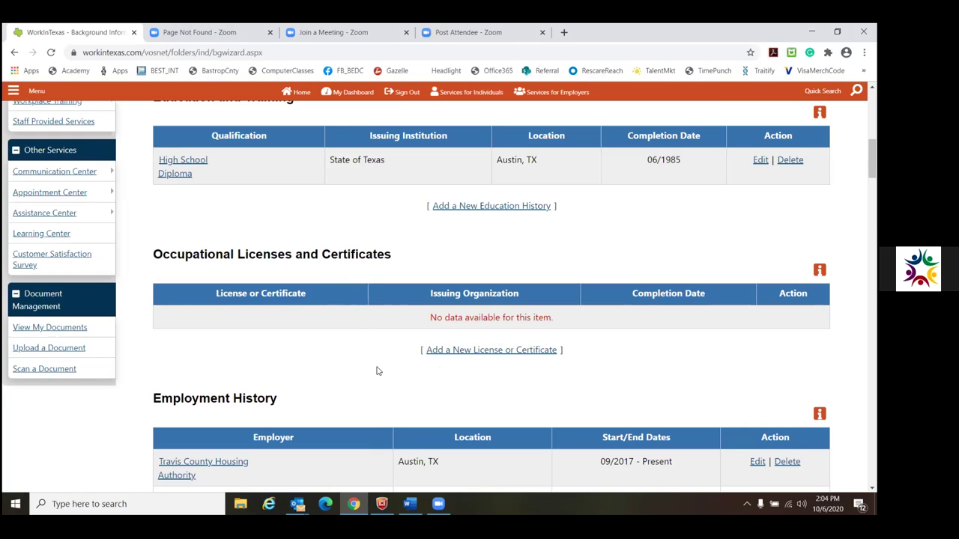
Review the Employment History entries on the Background page and compare them with the education and license sections above
{"action": "scroll", "coordinate": [353, 344], "scroll_direction": "down", "scroll_amount": 3}
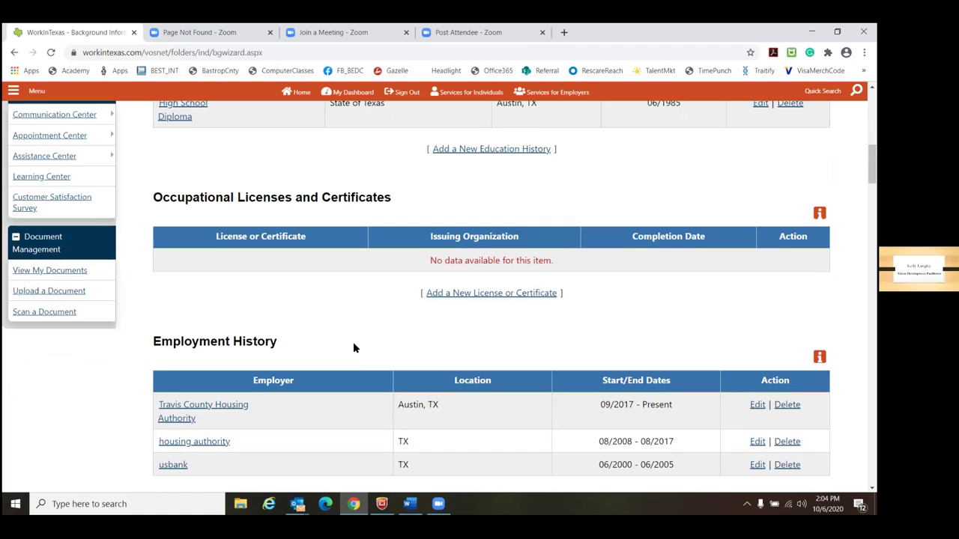
{"action": "scroll", "coordinate": [353, 341], "scroll_direction": "down", "scroll_amount": 1}
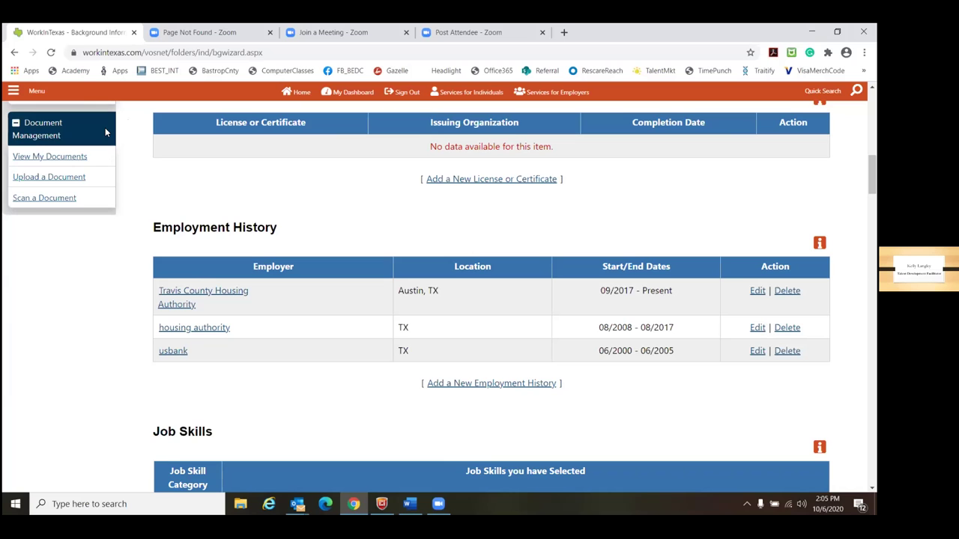
{"action": "scroll", "coordinate": [352, 304], "scroll_direction": "down", "scroll_amount": 1}
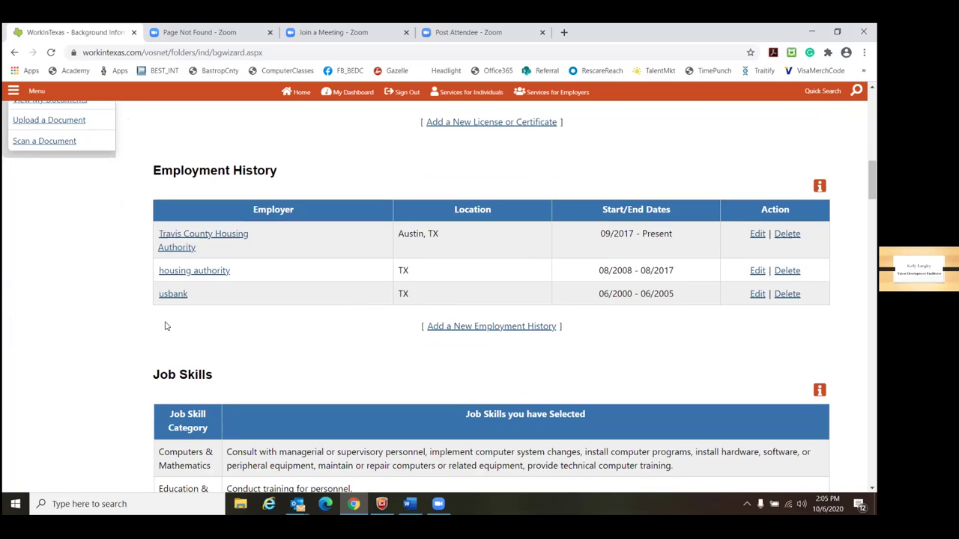
{"action": "scroll", "coordinate": [274, 239], "scroll_direction": "up", "scroll_amount": 4}
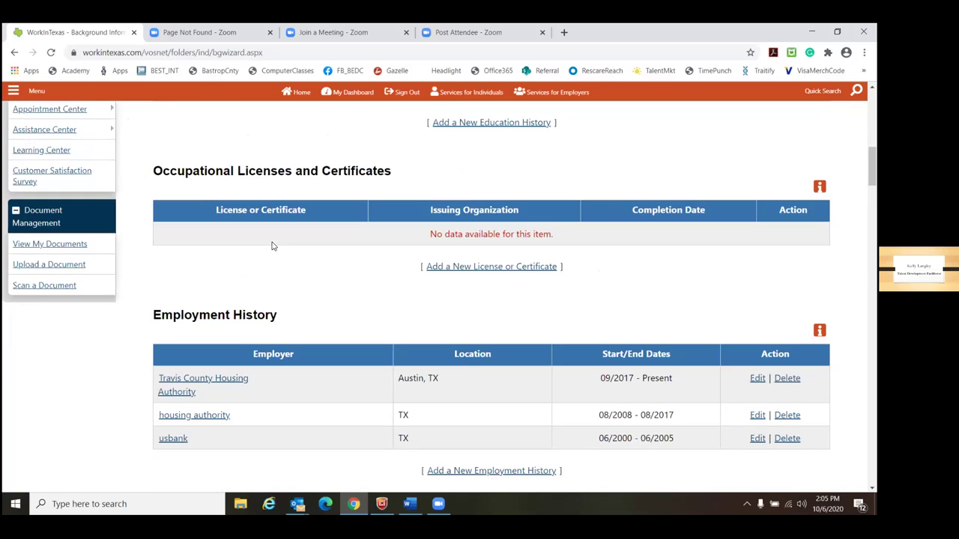
{"action": "scroll", "coordinate": [274, 358], "scroll_direction": "up", "scroll_amount": 2}
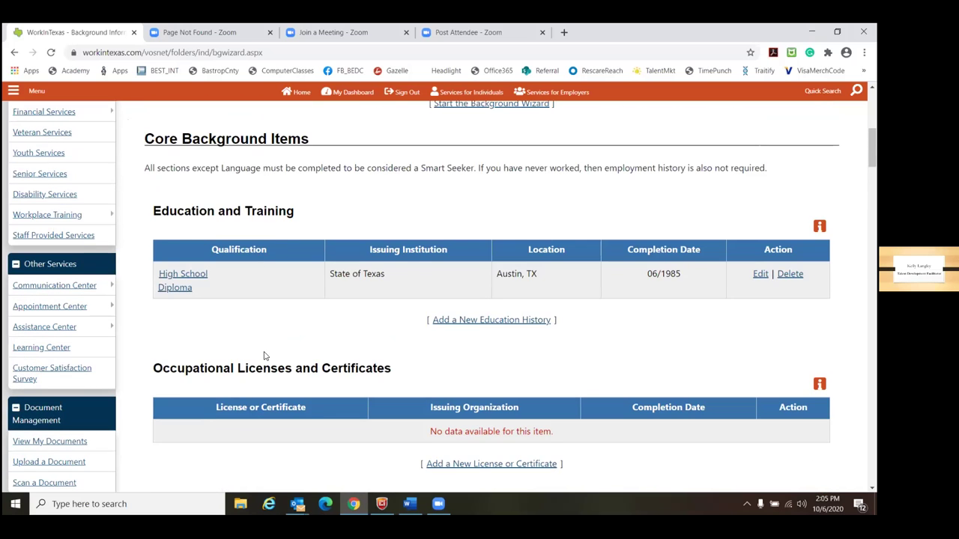
{"action": "scroll", "coordinate": [271, 375], "scroll_direction": "down", "scroll_amount": 3}
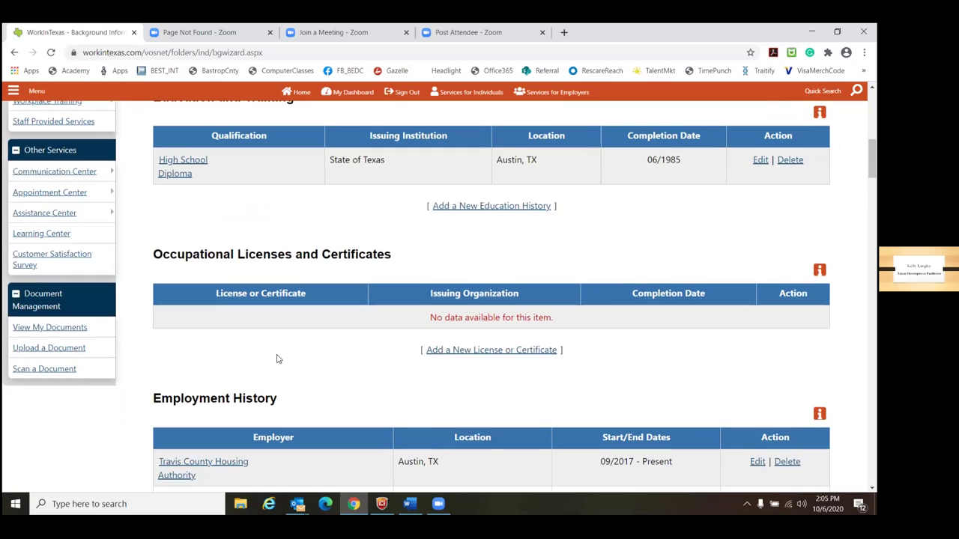
{"action": "scroll", "coordinate": [281, 363], "scroll_direction": "down", "scroll_amount": 2}
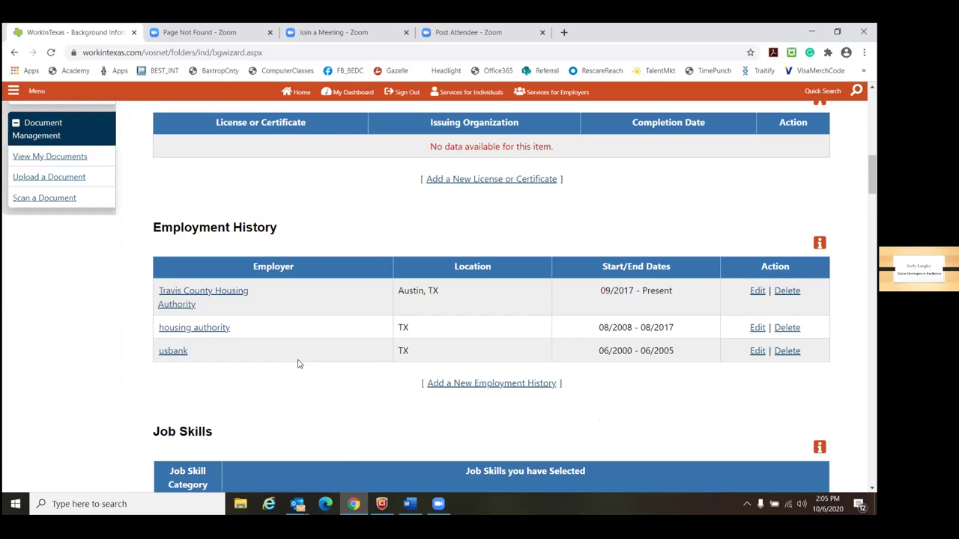
{"action": "scroll", "coordinate": [298, 363], "scroll_direction": "down", "scroll_amount": 1}
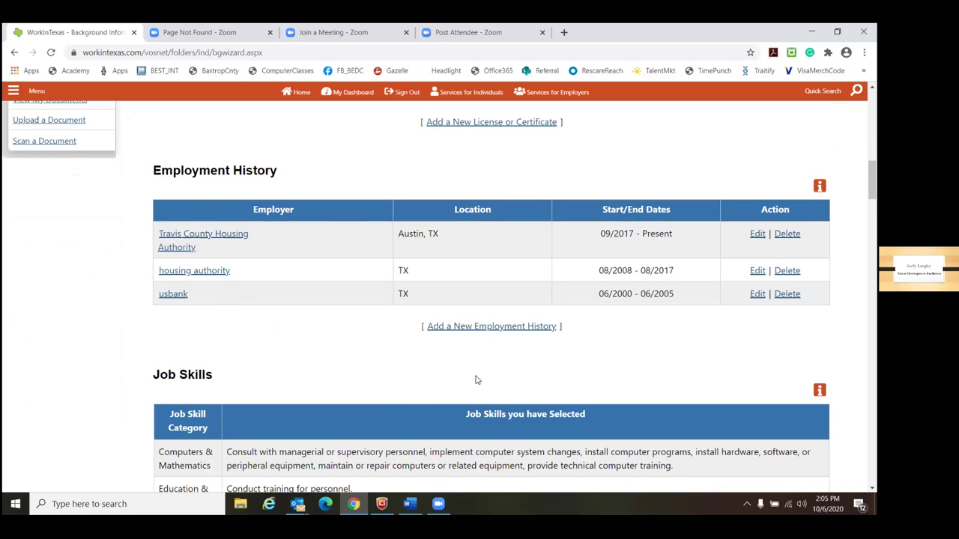
Review the selected job skills by category on the Background page and open them for editing
{"action": "scroll", "coordinate": [475, 380], "scroll_direction": "down", "scroll_amount": 3}
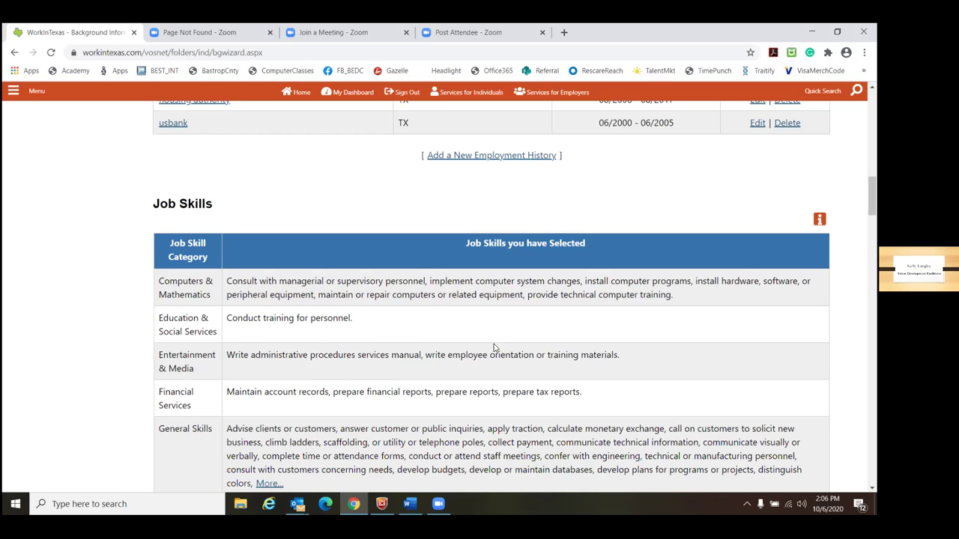
{"action": "scroll", "coordinate": [494, 349], "scroll_direction": "down", "scroll_amount": 3}
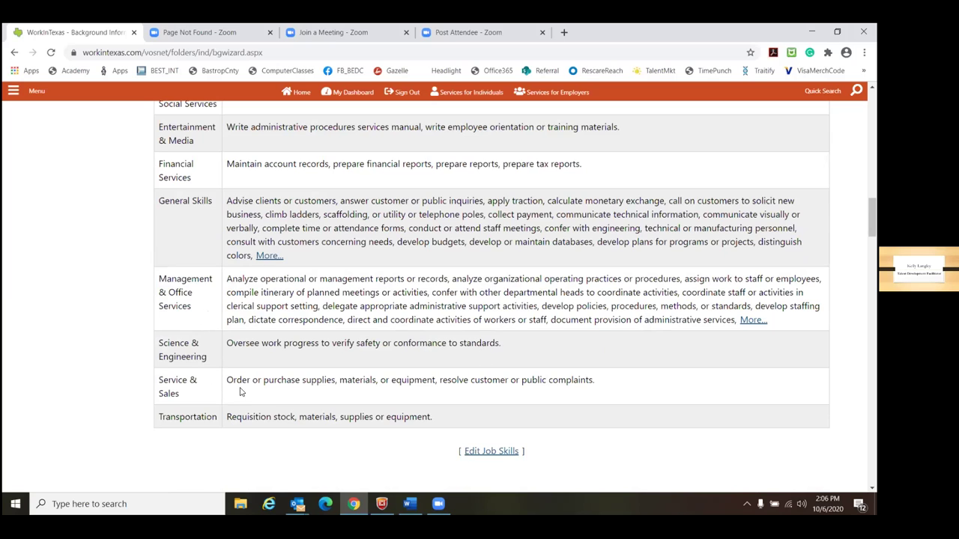
{"action": "scroll", "coordinate": [225, 384], "scroll_direction": "up", "scroll_amount": 2}
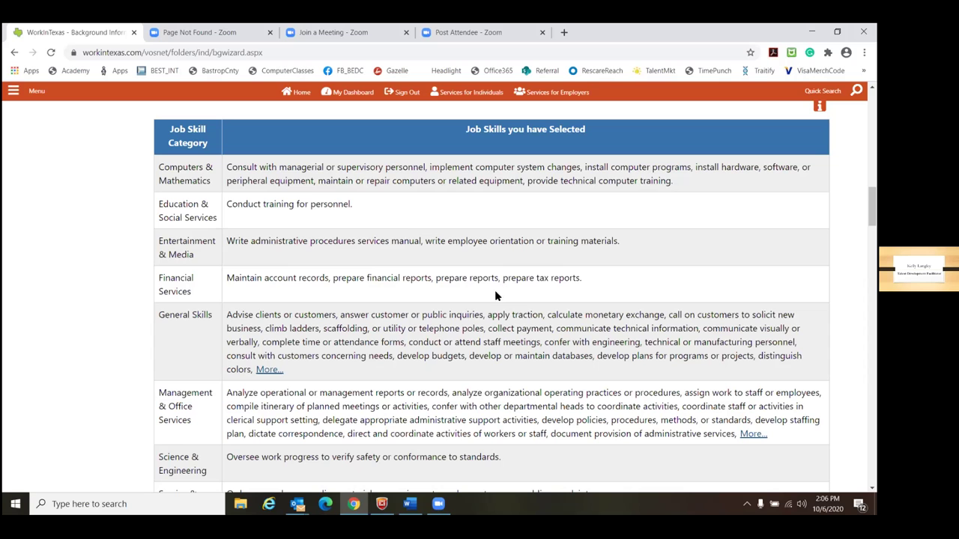
{"action": "scroll", "coordinate": [505, 281], "scroll_direction": "down", "scroll_amount": 2}
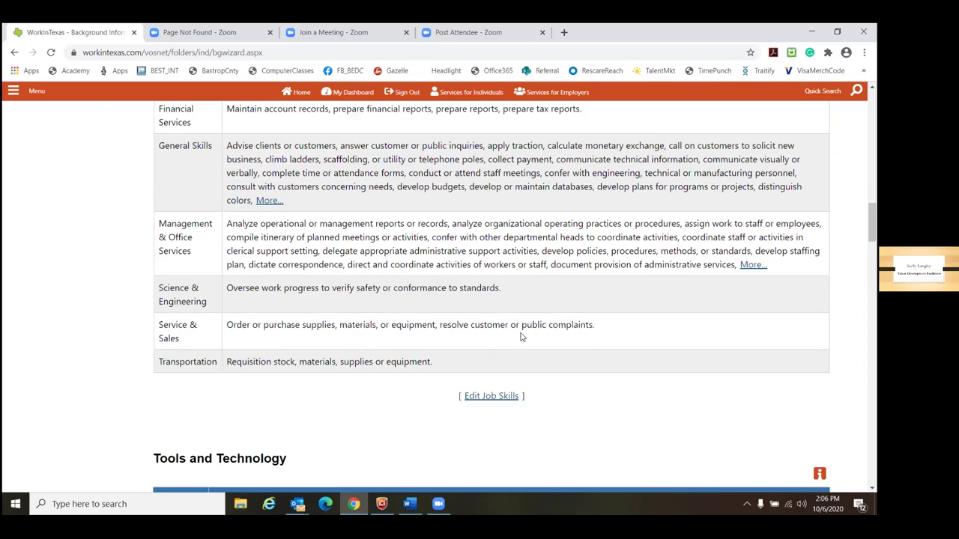
{"action": "scroll", "coordinate": [487, 281], "scroll_direction": "down", "scroll_amount": 1}
{"action": "left_click", "coordinate": [477, 281]}
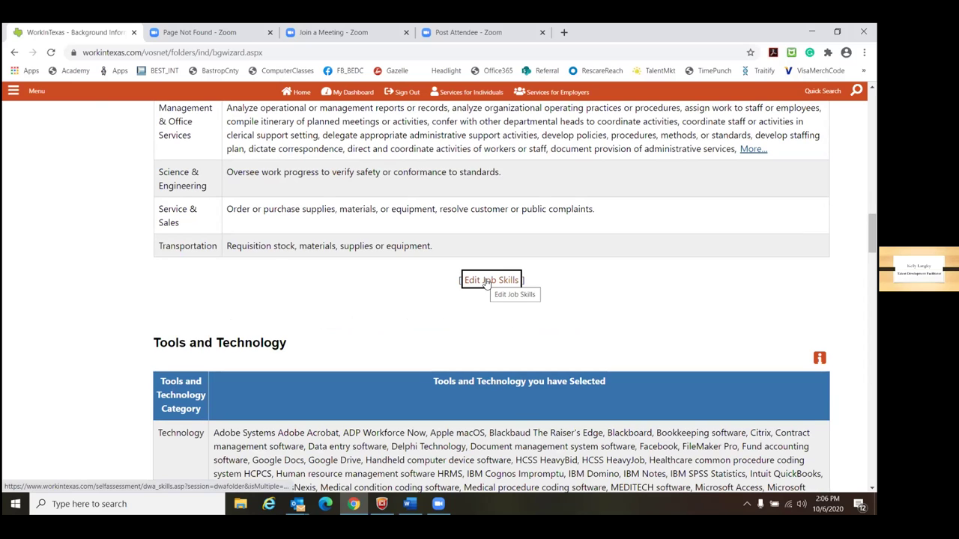
{"action": "left_click", "coordinate": [486, 282]}
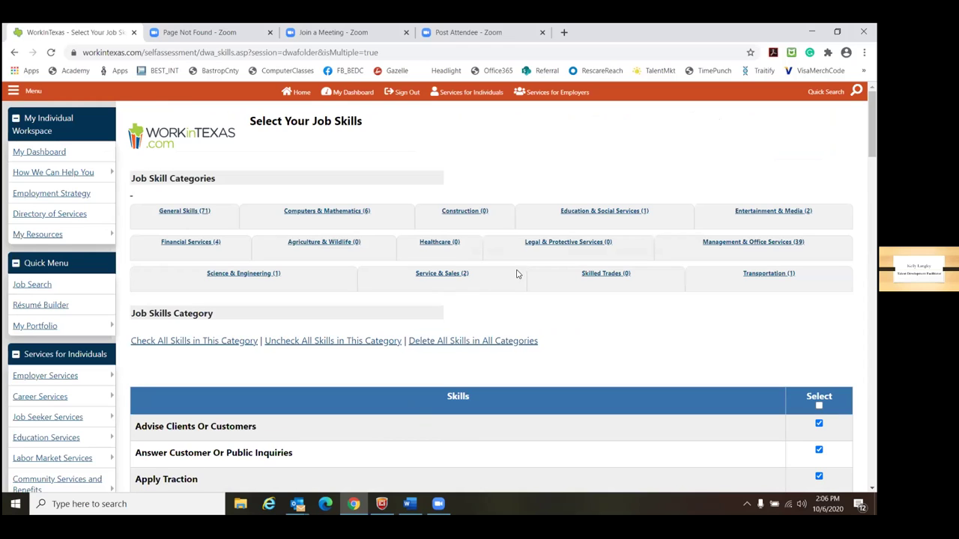
Browse the skills and subcategories offered under the Healthcare and Financial Services job skill categories
{"action": "left_click", "coordinate": [435, 244]}
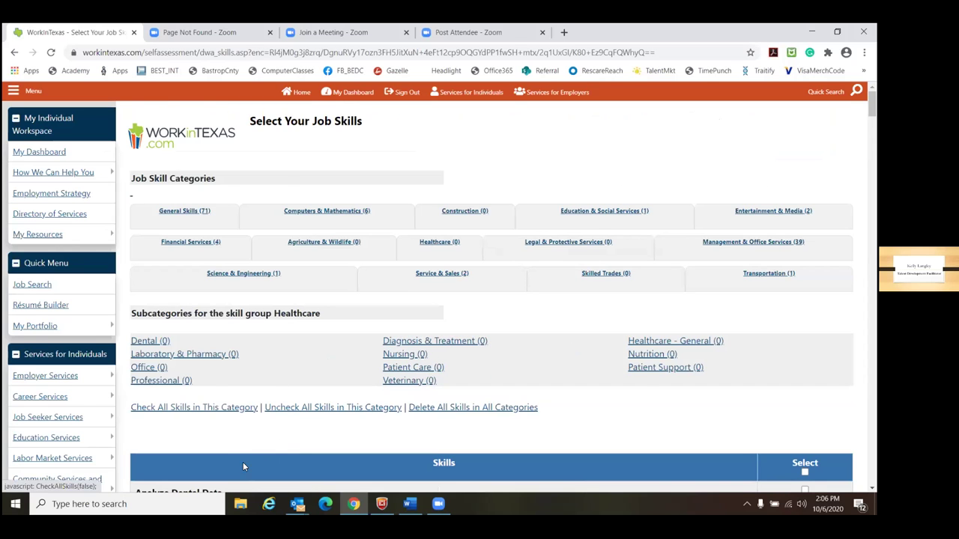
{"action": "scroll", "coordinate": [243, 464], "scroll_direction": "down", "scroll_amount": 3}
{"action": "scroll", "coordinate": [225, 427], "scroll_direction": "up", "scroll_amount": 3}
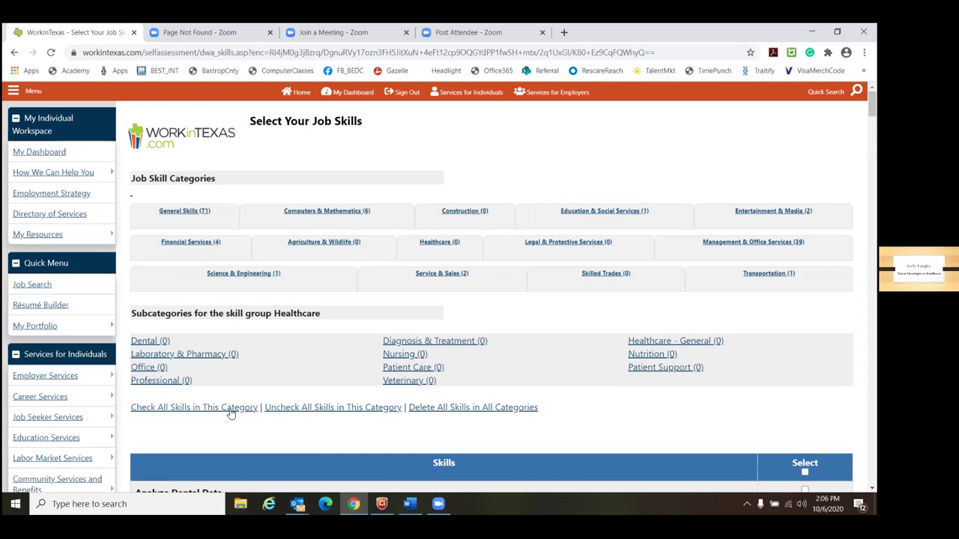
{"action": "left_click", "coordinate": [188, 245]}
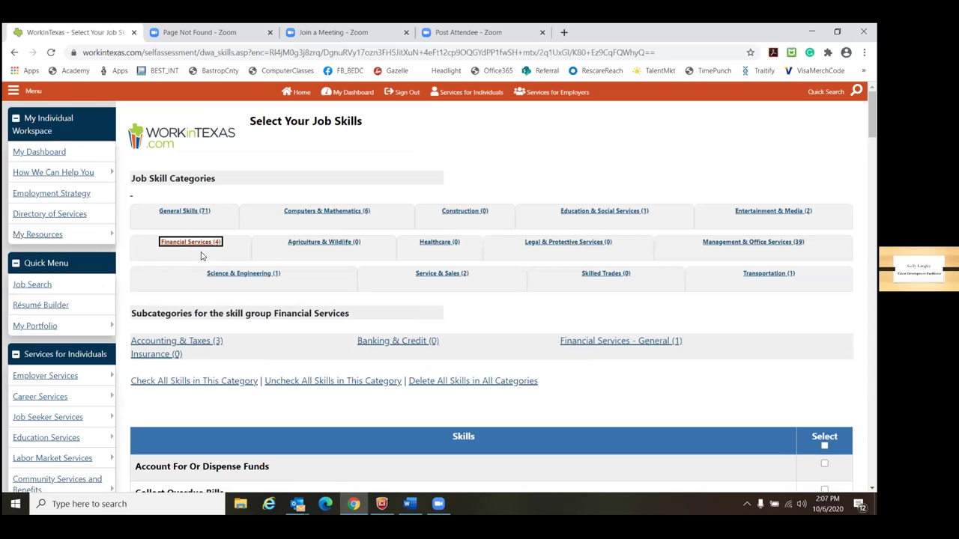
{"action": "left_click", "coordinate": [205, 257]}
{"action": "scroll", "coordinate": [221, 318], "scroll_direction": "down", "scroll_amount": 4}
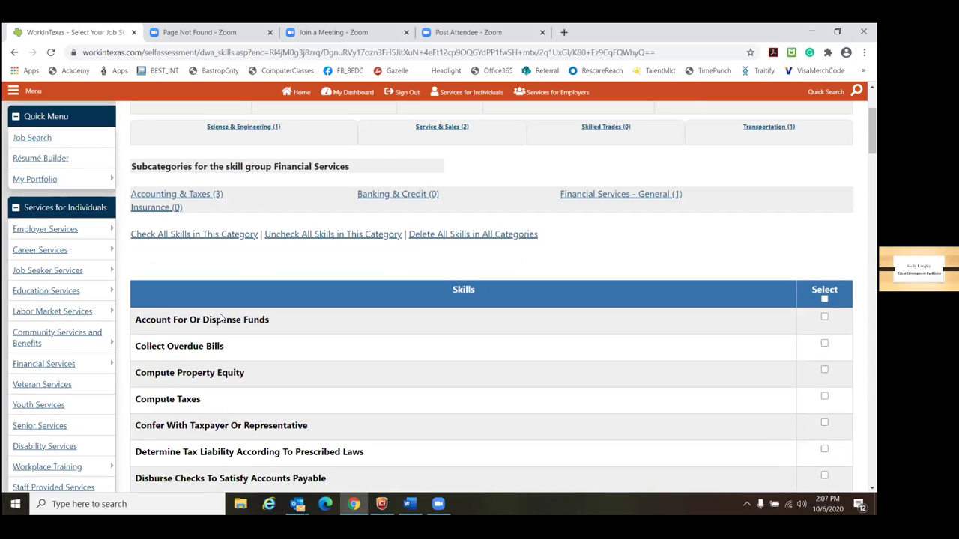
{"action": "scroll", "coordinate": [221, 320], "scroll_direction": "up", "scroll_amount": 5}
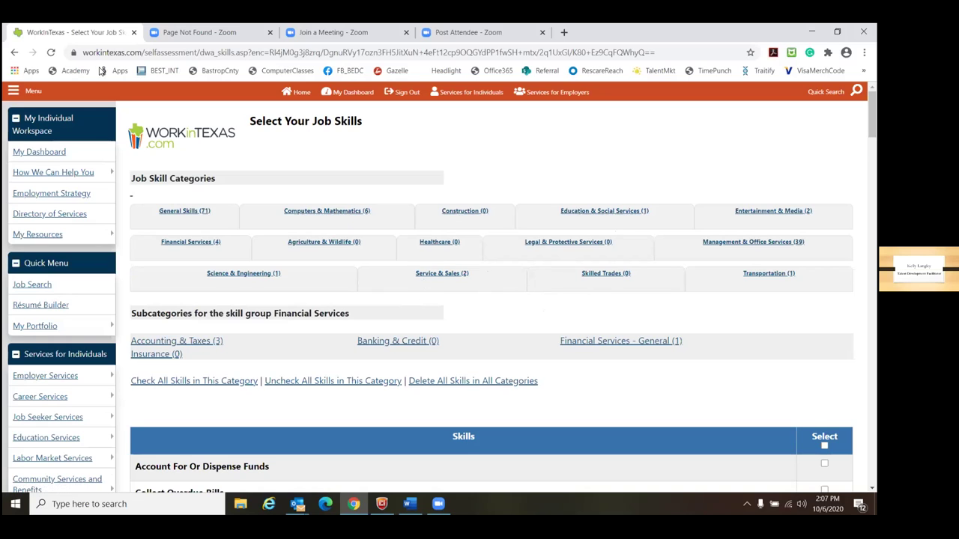
Return to the Background page and look through the Job Skills section down to Tools and Technology
{"action": "left_click", "coordinate": [14, 54]}
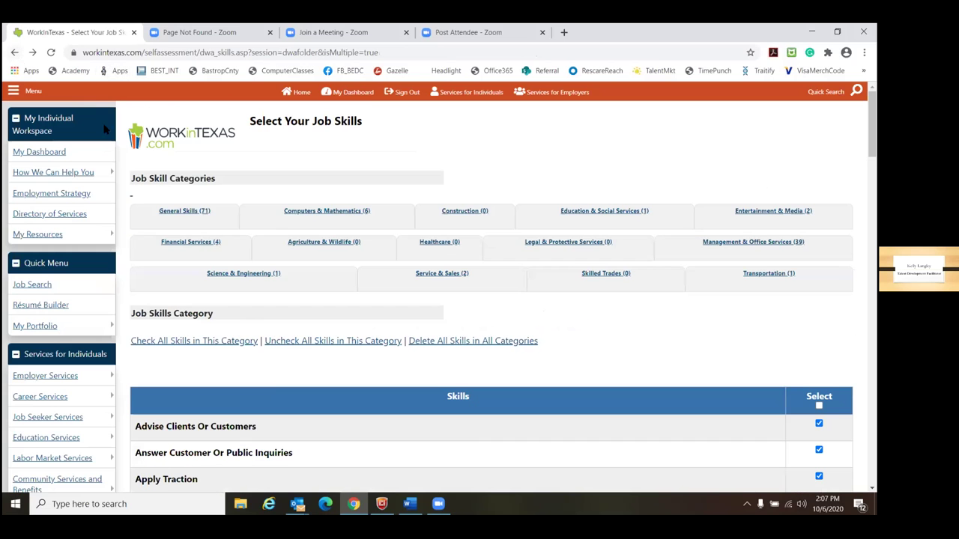
{"action": "left_click", "coordinate": [14, 54]}
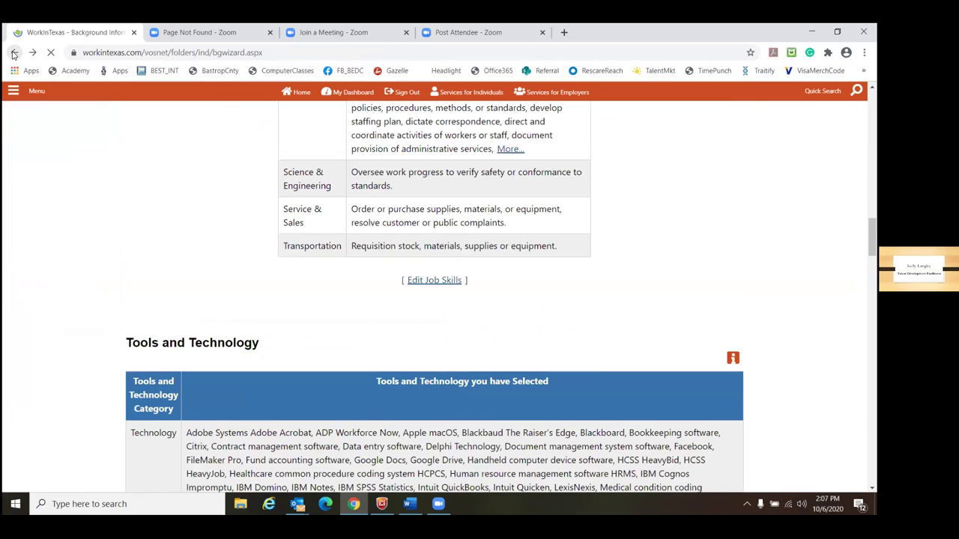
{"action": "scroll", "coordinate": [416, 268], "scroll_direction": "up", "scroll_amount": 7}
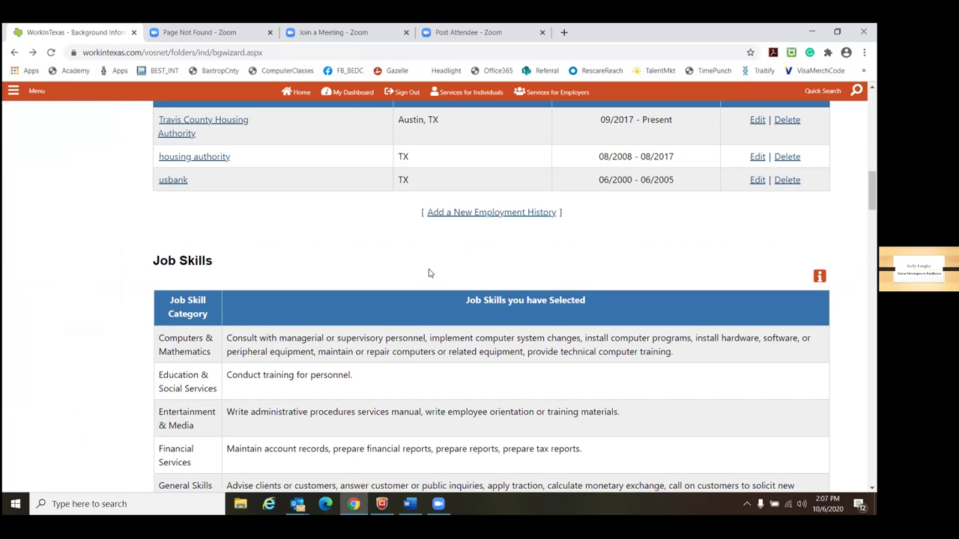
{"action": "scroll", "coordinate": [429, 273], "scroll_direction": "down", "scroll_amount": 4}
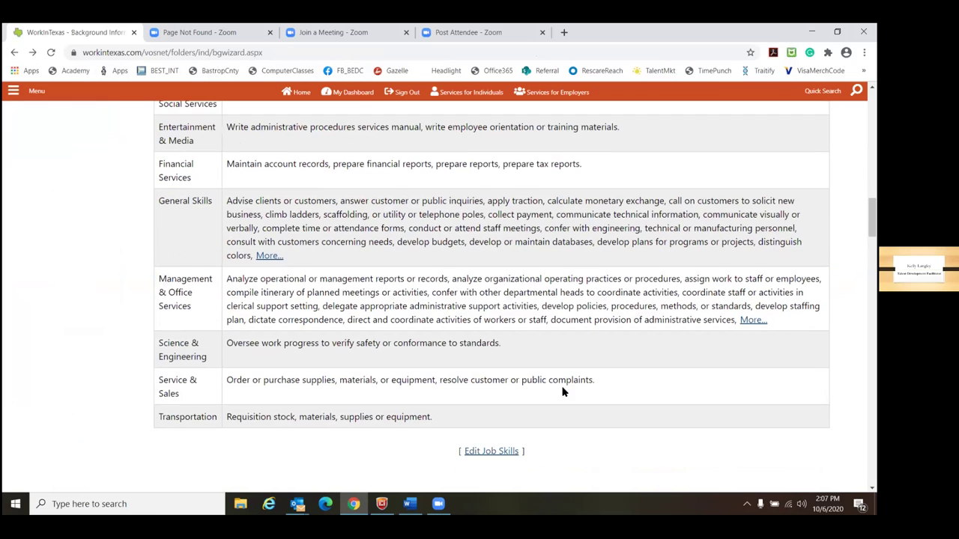
{"action": "scroll", "coordinate": [563, 392], "scroll_direction": "down", "scroll_amount": 2}
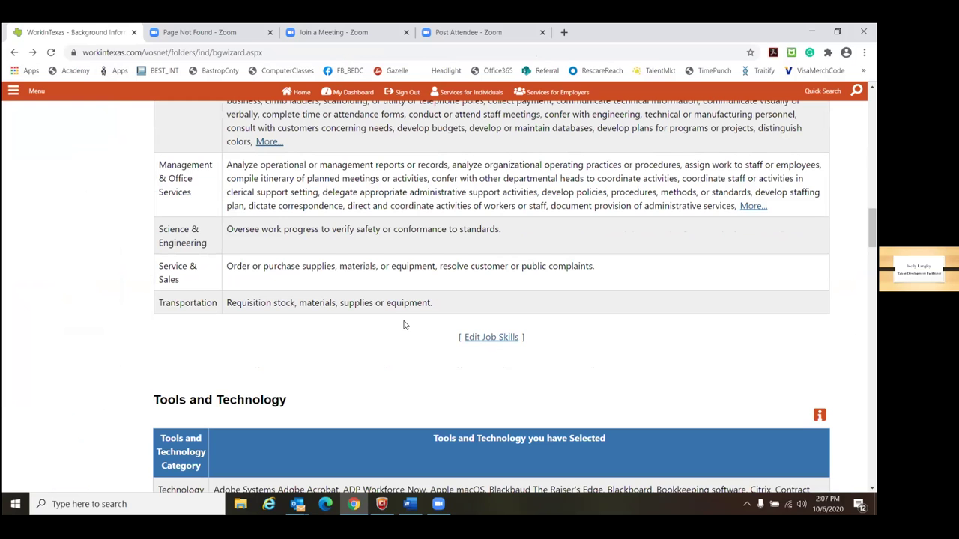
{"action": "scroll", "coordinate": [387, 328], "scroll_direction": "down", "scroll_amount": 1}
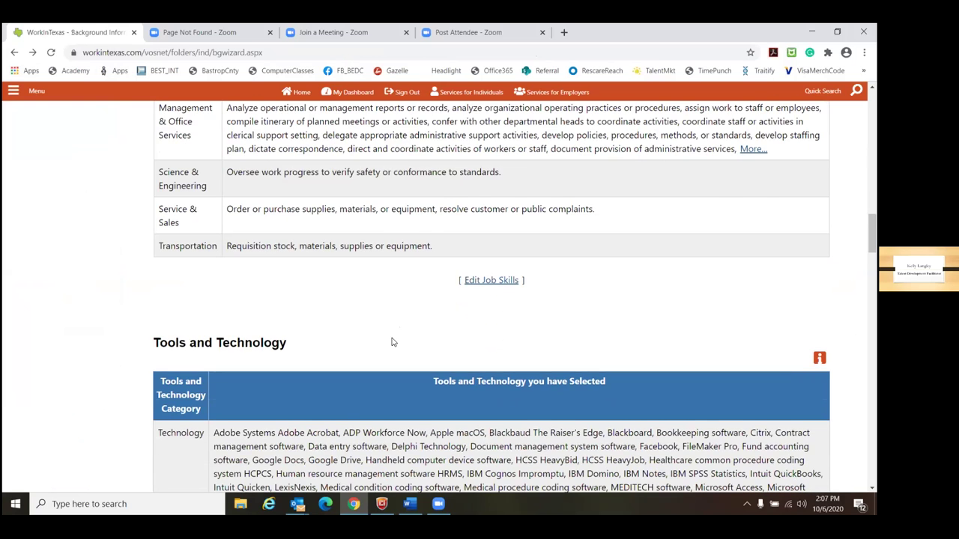
Review the Tools and Technology selections and the Résumé Items sections, including Objective, Ability Summary, and Honors and Activities
{"action": "scroll", "coordinate": [394, 341], "scroll_direction": "down", "scroll_amount": 1}
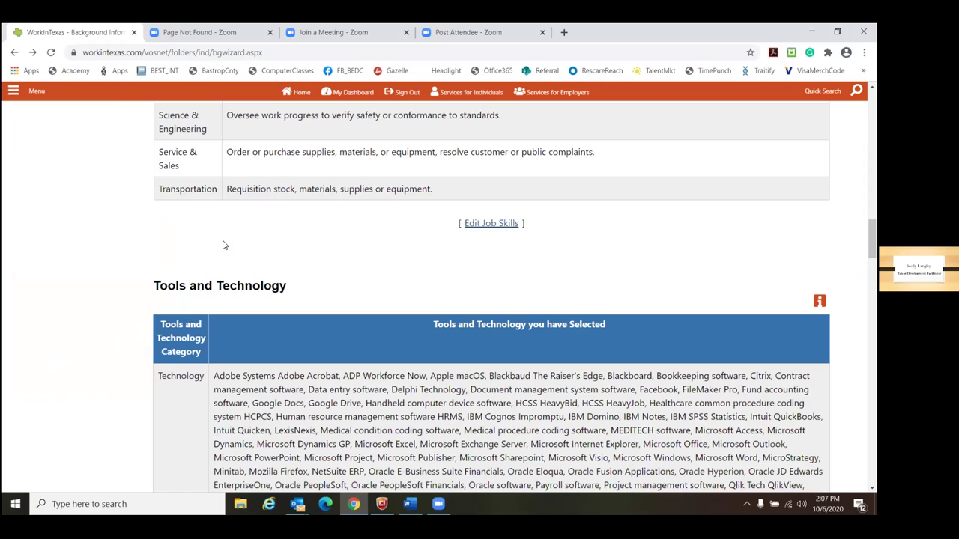
{"action": "scroll", "coordinate": [368, 346], "scroll_direction": "down", "scroll_amount": 5}
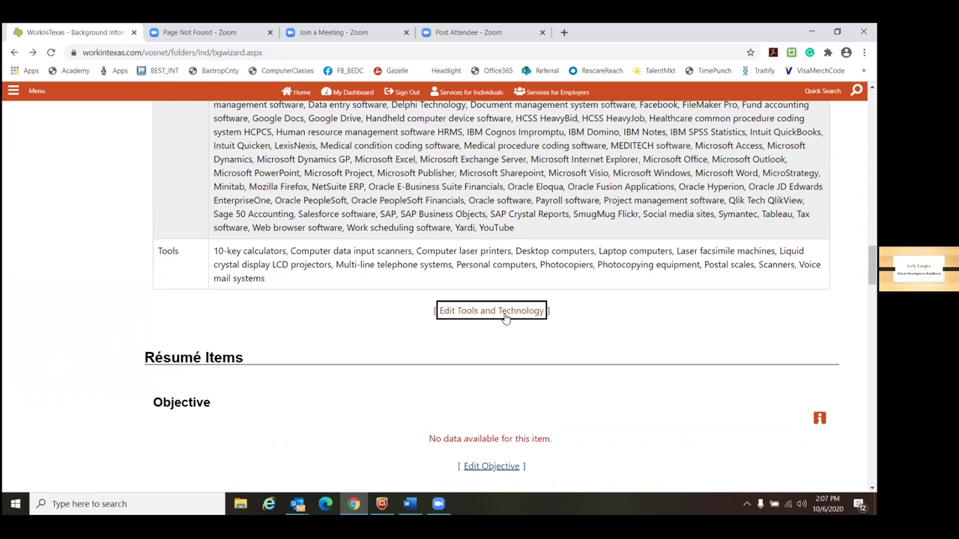
{"action": "scroll", "coordinate": [356, 388], "scroll_direction": "down", "scroll_amount": 1}
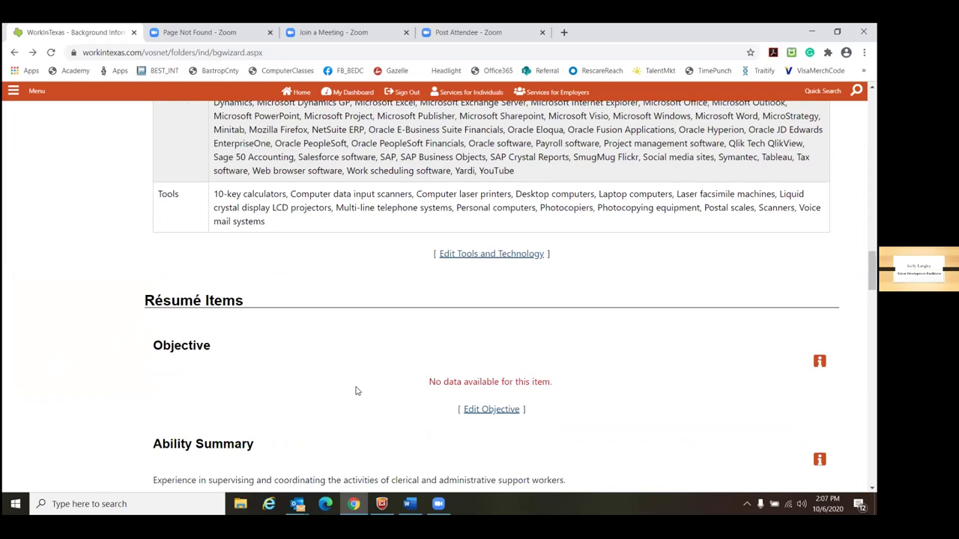
{"action": "scroll", "coordinate": [357, 390], "scroll_direction": "down", "scroll_amount": 1}
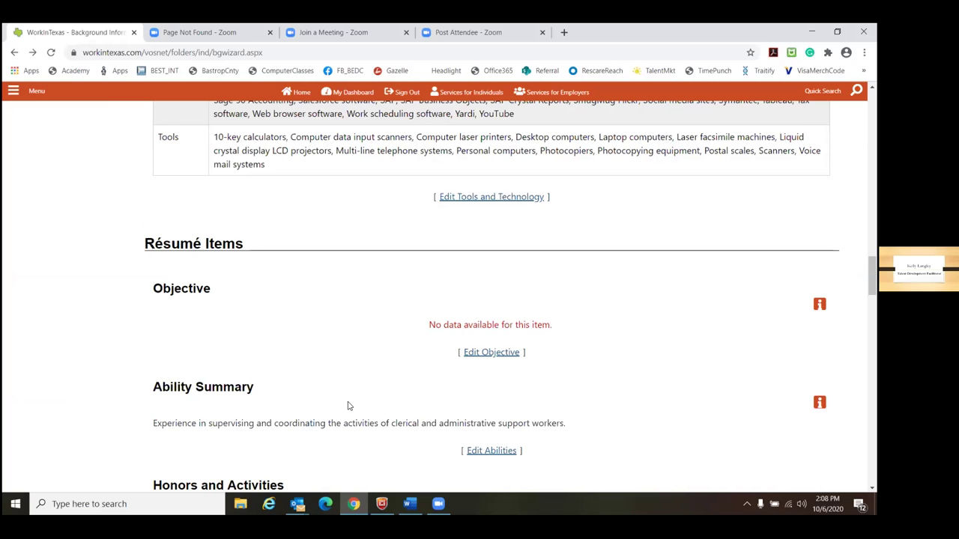
{"action": "scroll", "coordinate": [347, 405], "scroll_direction": "down", "scroll_amount": 2}
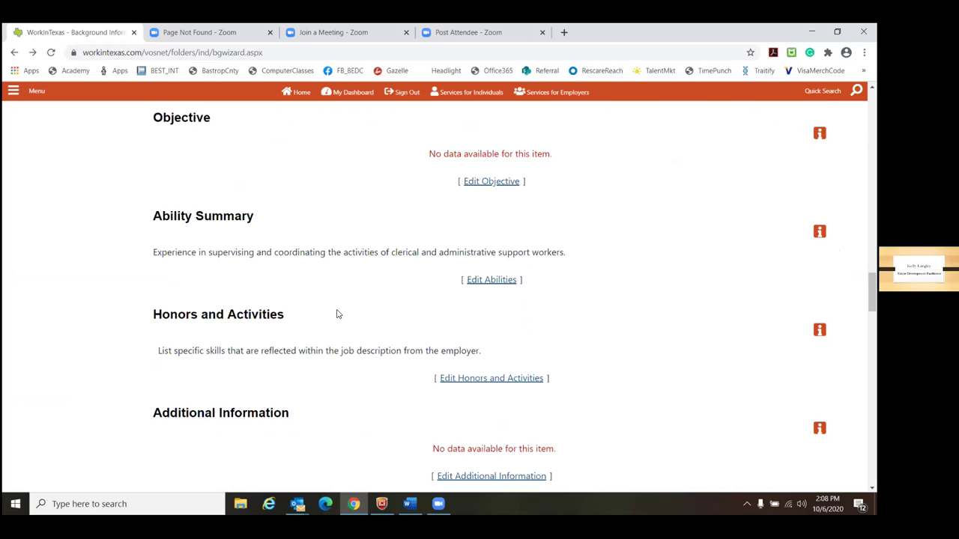
Look back over the Background page through job skills and employment history, then examine the portfolio folders and Core Background Items
{"action": "scroll", "coordinate": [259, 328], "scroll_direction": "up", "scroll_amount": 3}
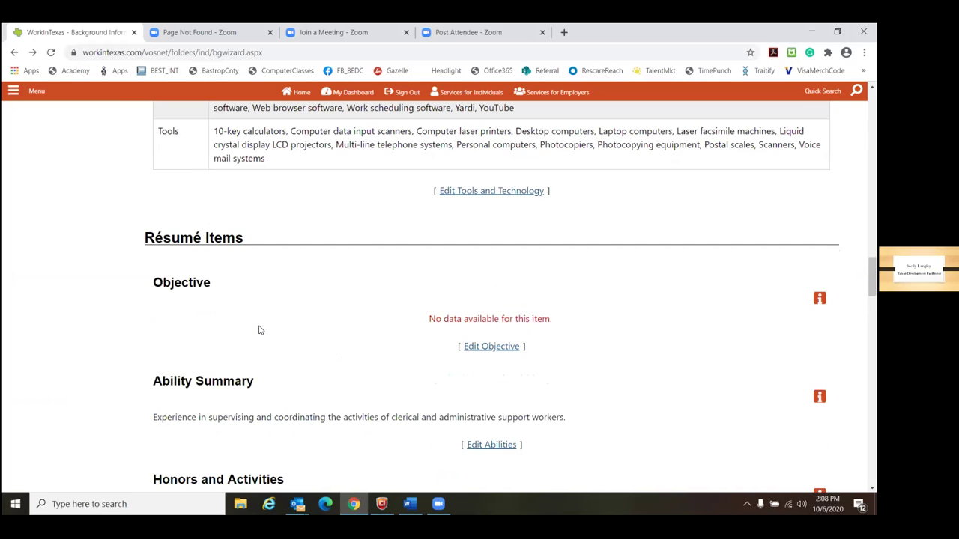
{"action": "scroll", "coordinate": [255, 359], "scroll_direction": "up", "scroll_amount": 3}
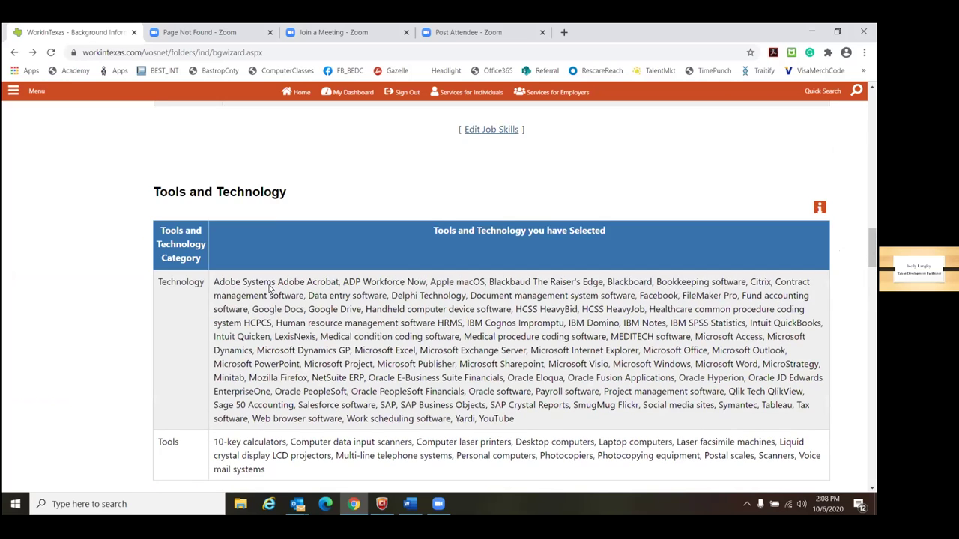
{"action": "scroll", "coordinate": [274, 263], "scroll_direction": "up", "scroll_amount": 4}
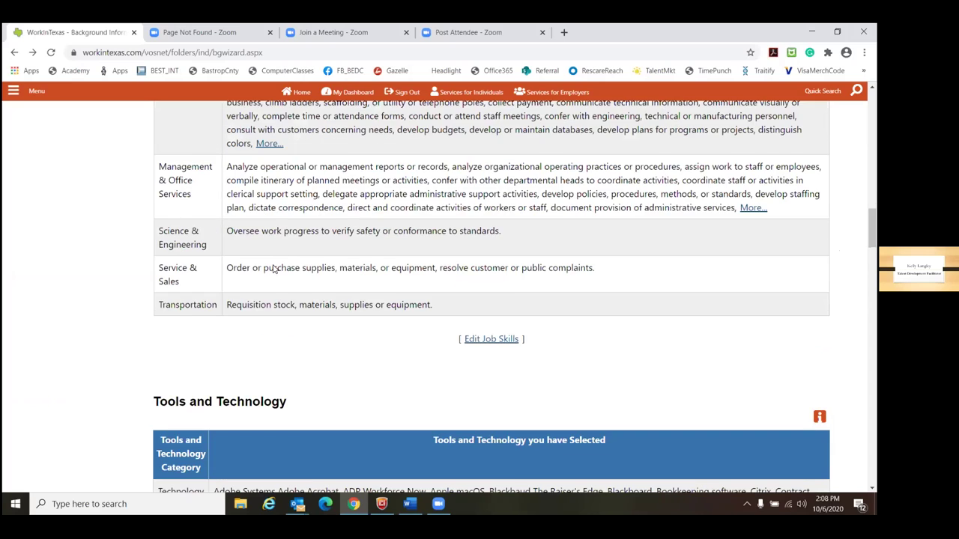
{"action": "scroll", "coordinate": [271, 276], "scroll_direction": "up", "scroll_amount": 12}
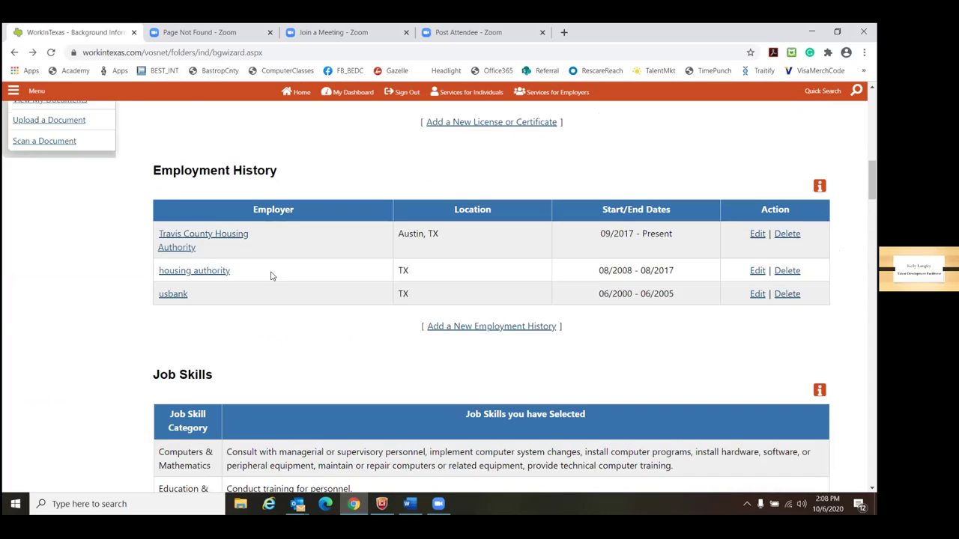
{"action": "scroll", "coordinate": [272, 276], "scroll_direction": "up", "scroll_amount": 3}
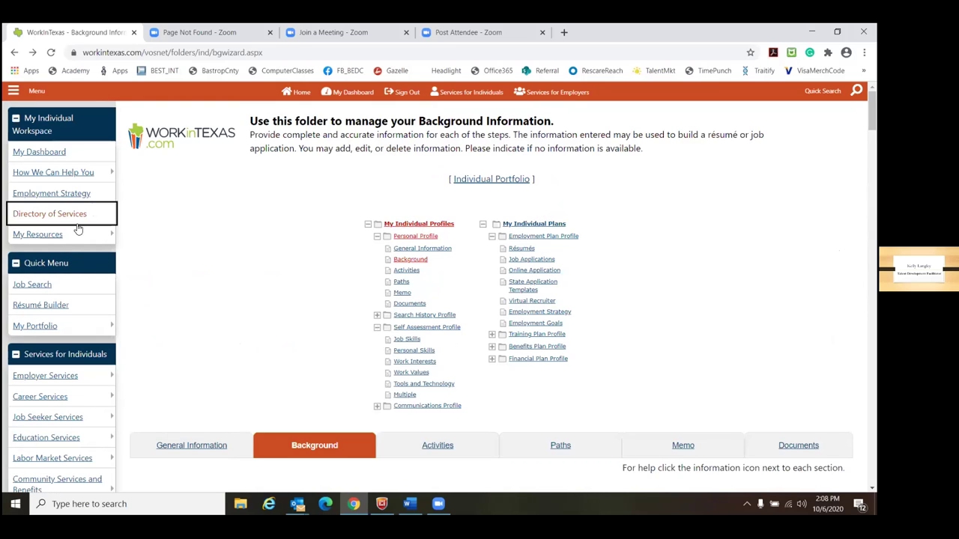
{"action": "mouse_move", "coordinate": [34, 237]}
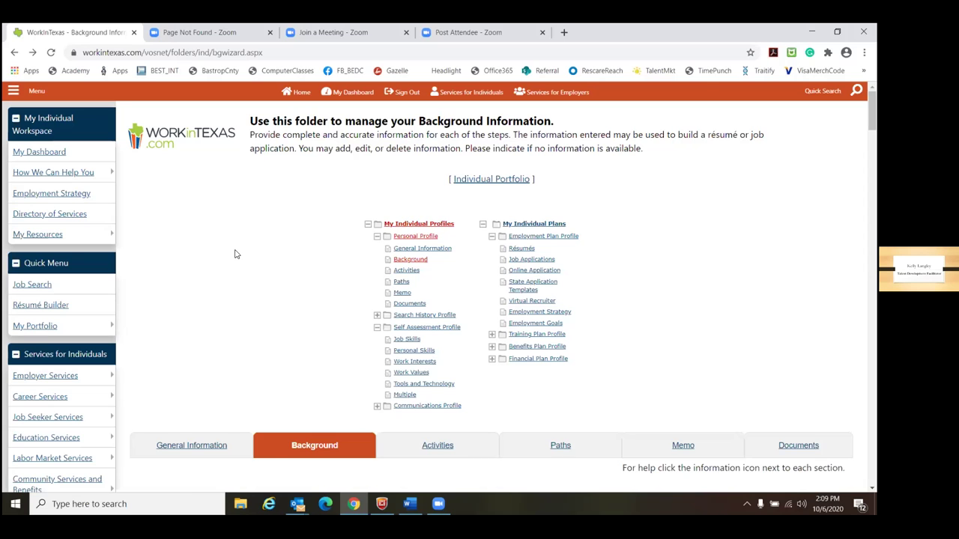
{"action": "scroll", "coordinate": [253, 383], "scroll_direction": "down", "scroll_amount": 2}
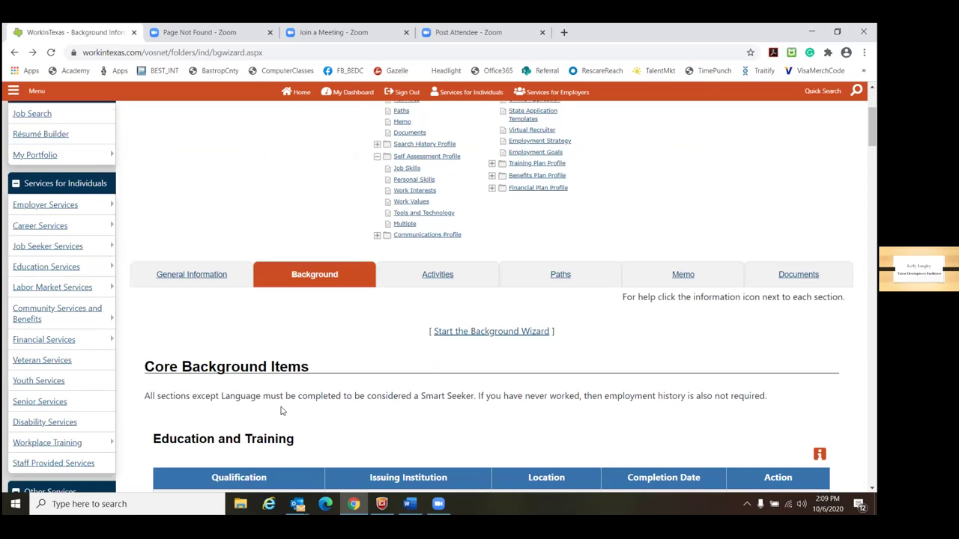
{"action": "scroll", "coordinate": [281, 410], "scroll_direction": "down", "scroll_amount": 2}
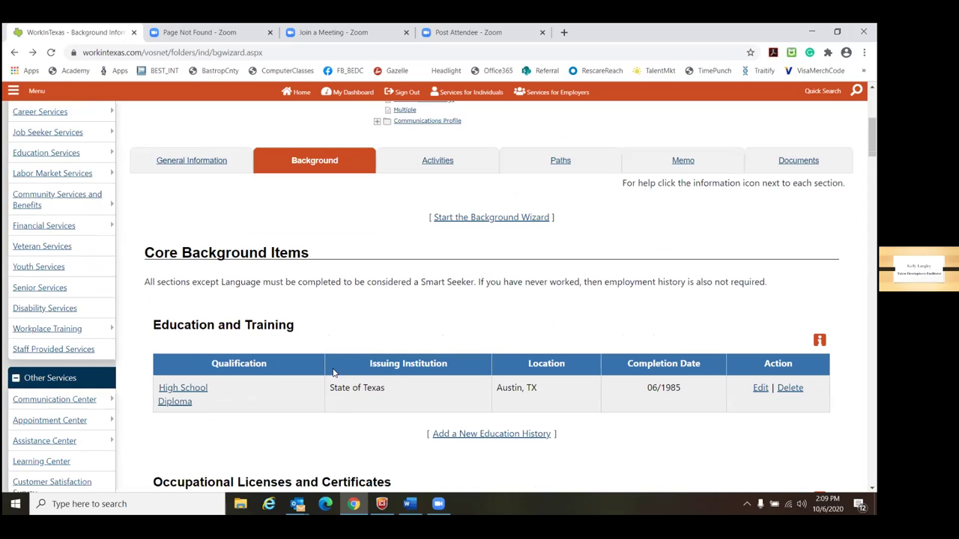
{"action": "scroll", "coordinate": [330, 370], "scroll_direction": "down", "scroll_amount": 3}
{"action": "scroll", "coordinate": [317, 398], "scroll_direction": "up", "scroll_amount": 1}
{"action": "scroll", "coordinate": [317, 398], "scroll_direction": "up", "scroll_amount": 3}
{"action": "scroll", "coordinate": [210, 272], "scroll_direction": "up", "scroll_amount": 1}
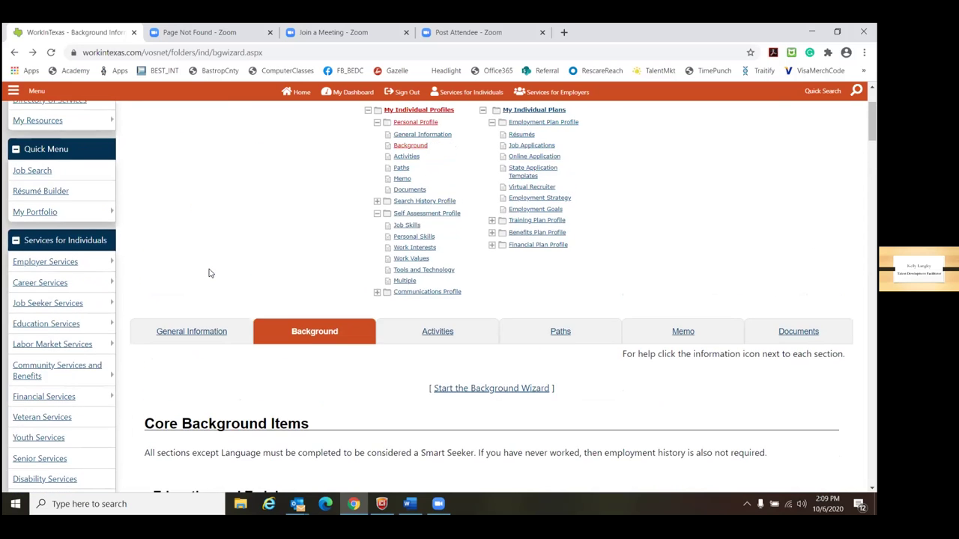
Go to the Résumé Builder's list of résumés and open the one titled Updated resume
{"action": "left_click", "coordinate": [32, 194]}
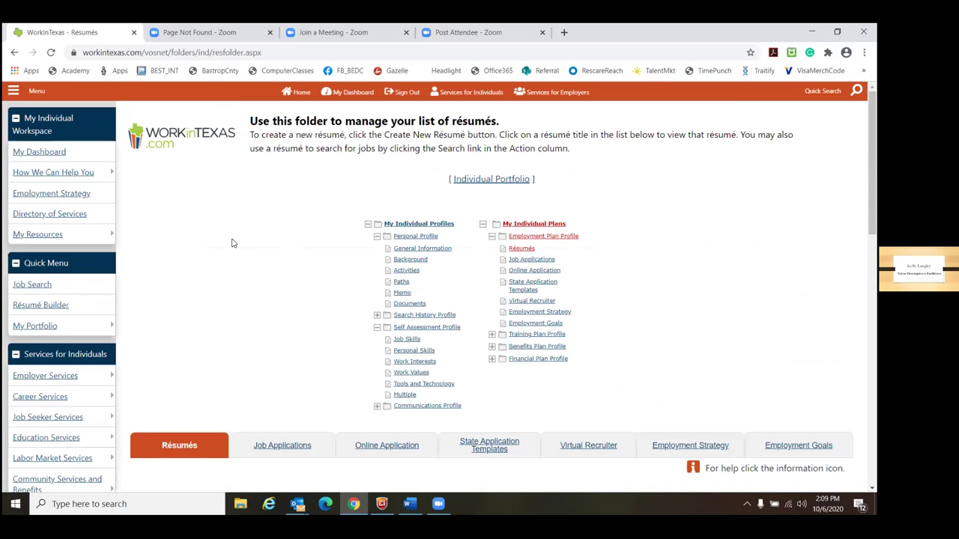
{"action": "scroll", "coordinate": [255, 229], "scroll_direction": "down", "scroll_amount": 4}
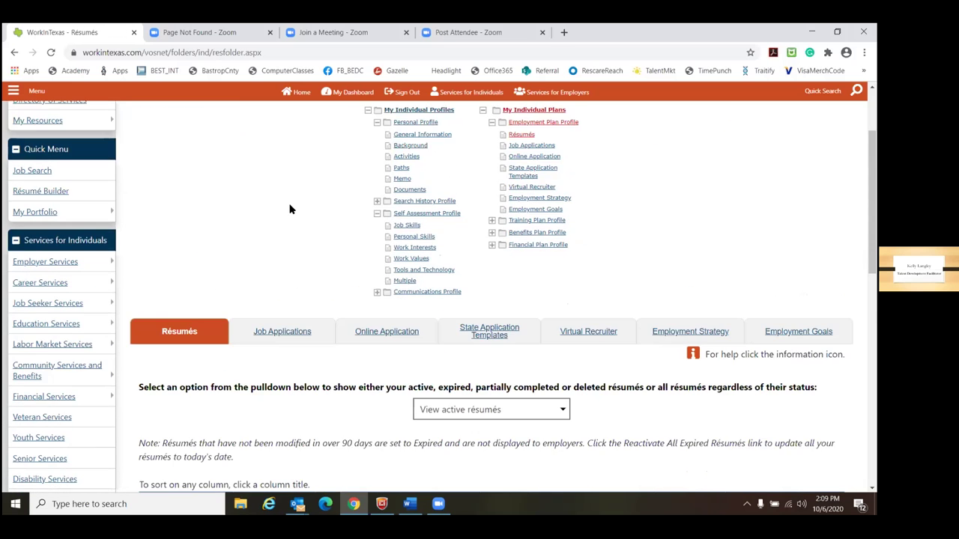
{"action": "scroll", "coordinate": [293, 203], "scroll_direction": "down", "scroll_amount": 2}
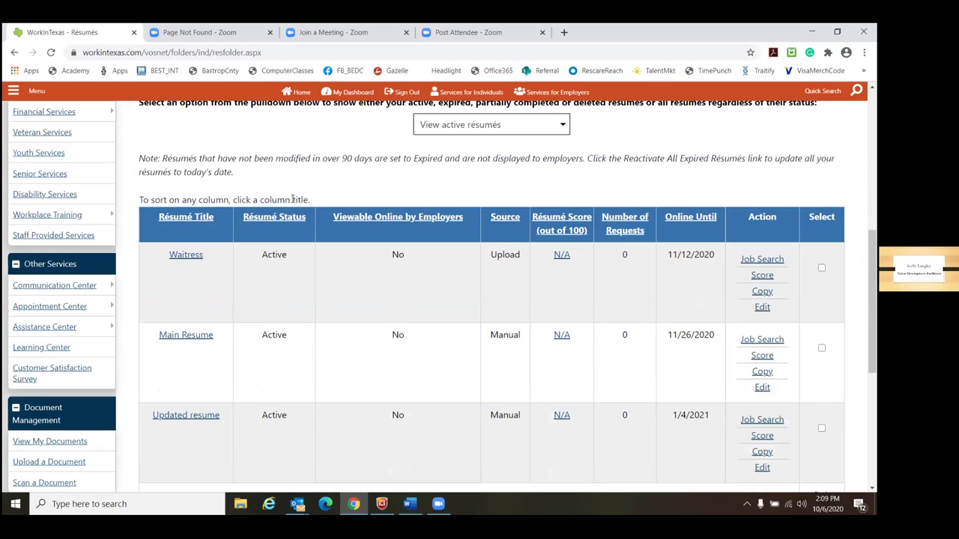
{"action": "scroll", "coordinate": [292, 199], "scroll_direction": "down", "scroll_amount": 2}
{"action": "left_click", "coordinate": [191, 304]}
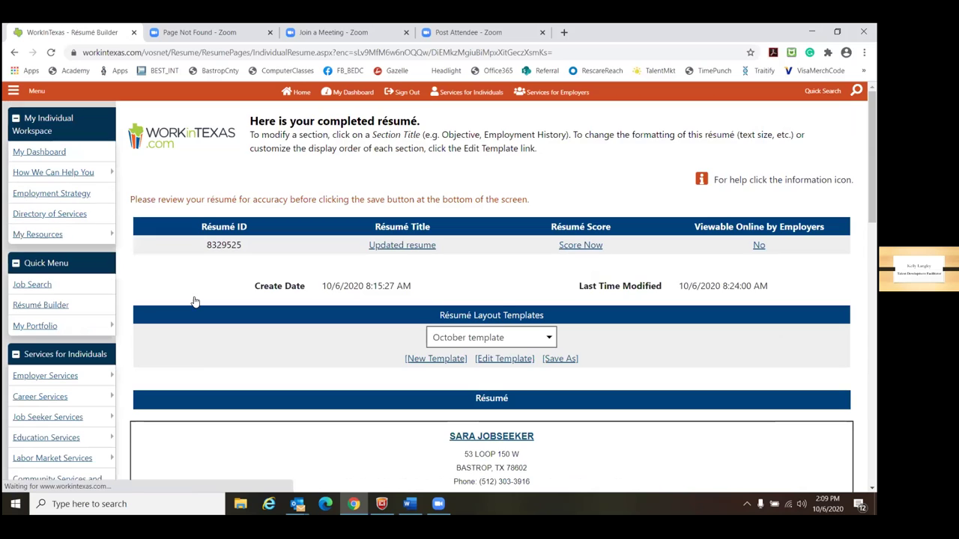
Review the completed résumé's contact details, abilities, employment history, education history, and layout template
{"action": "scroll", "coordinate": [194, 302], "scroll_direction": "down", "scroll_amount": 3}
{"action": "scroll", "coordinate": [194, 301], "scroll_direction": "down", "scroll_amount": 2}
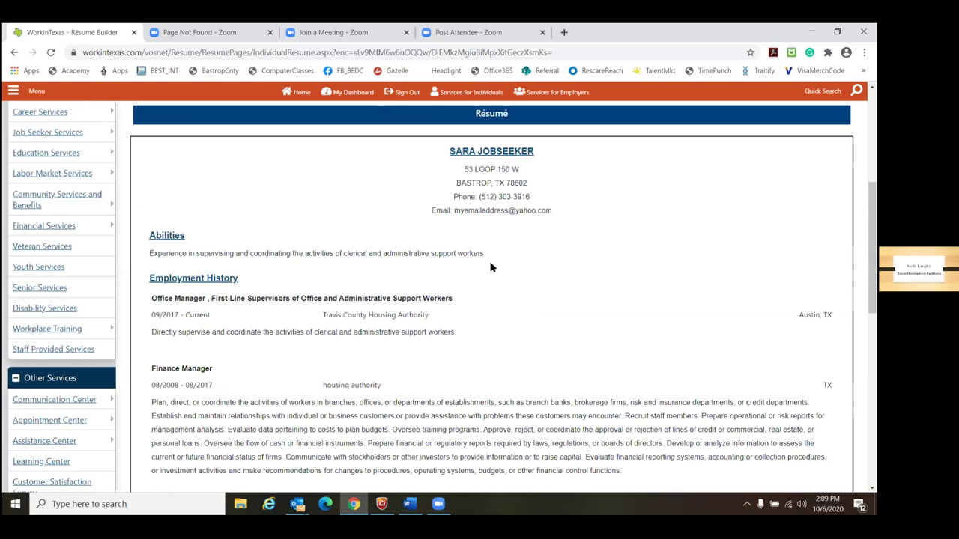
{"action": "scroll", "coordinate": [335, 245], "scroll_direction": "down", "scroll_amount": 5}
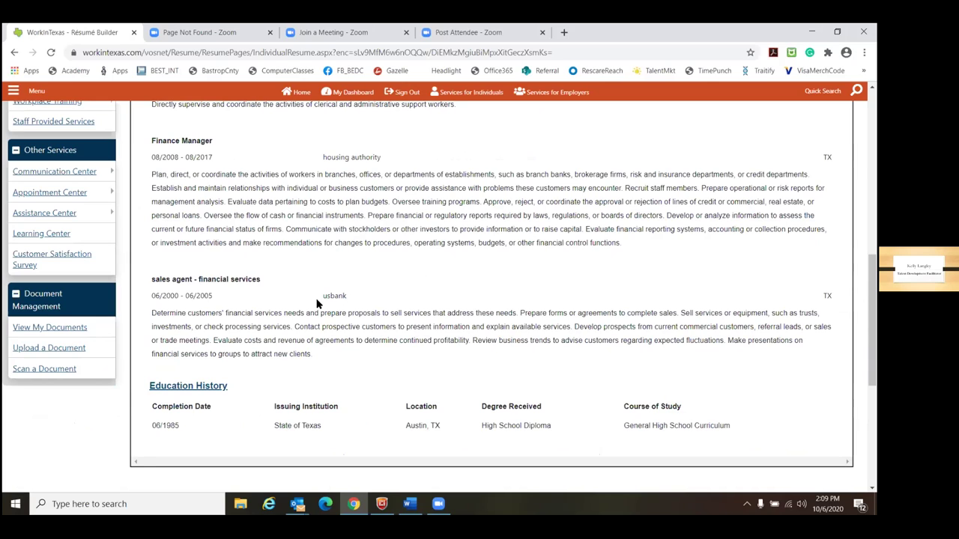
{"action": "scroll", "coordinate": [340, 311], "scroll_direction": "up", "scroll_amount": 3}
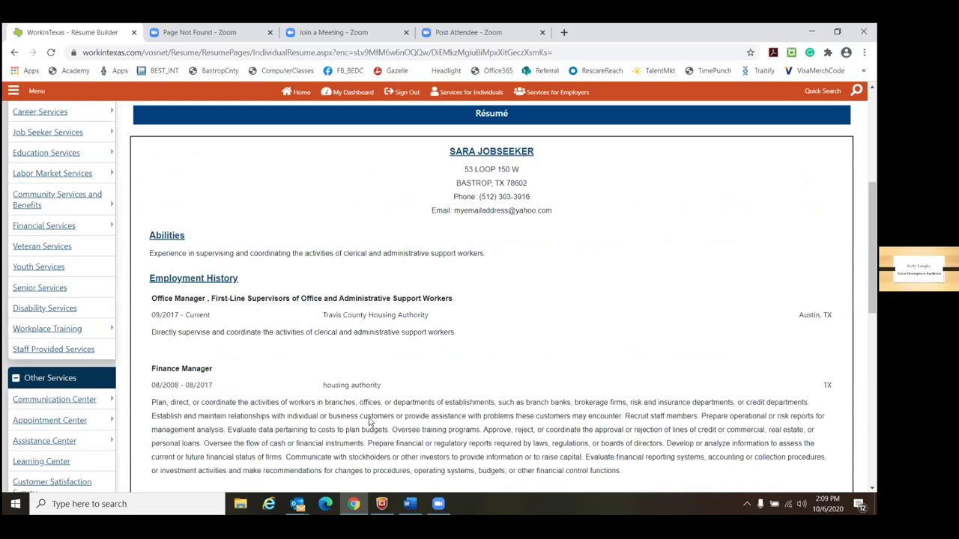
{"action": "scroll", "coordinate": [379, 359], "scroll_direction": "up", "scroll_amount": 2}
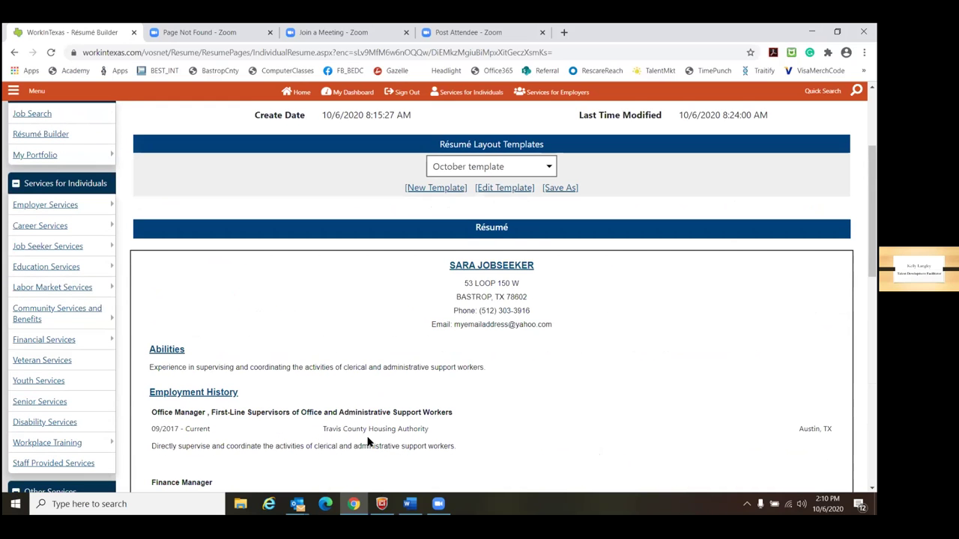
{"action": "scroll", "coordinate": [330, 374], "scroll_direction": "up", "scroll_amount": 2}
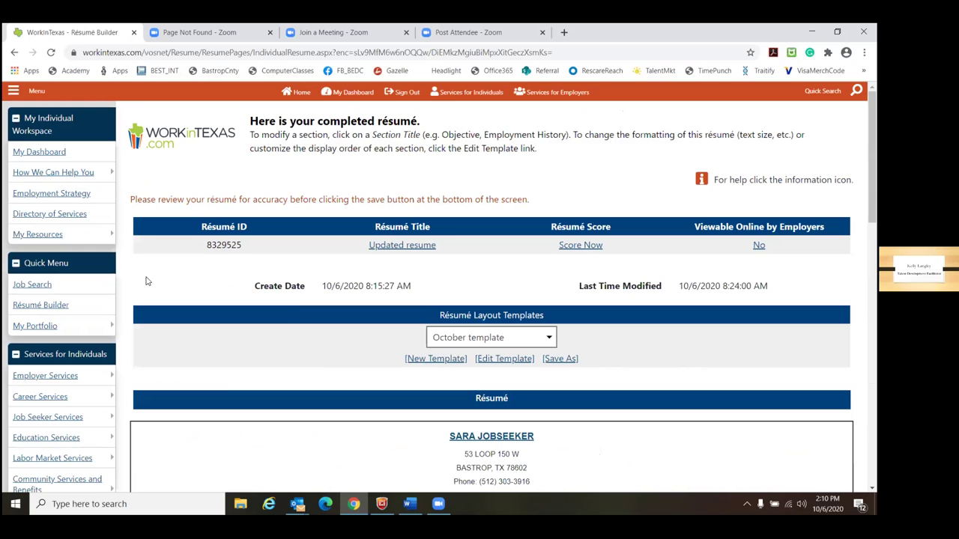
Return to the Résumé Builder's list of résumés and look over the active entries, including Main Resume
{"action": "left_click", "coordinate": [42, 305]}
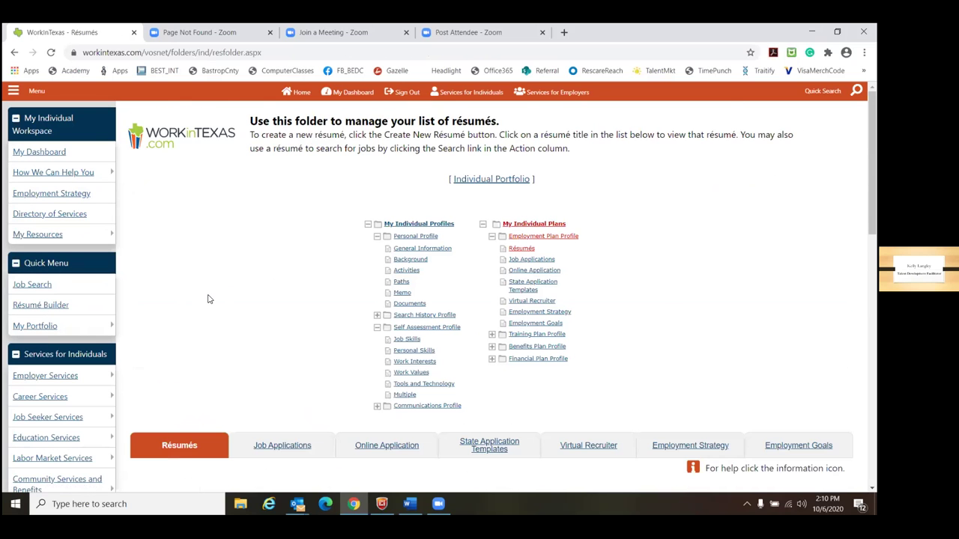
{"action": "scroll", "coordinate": [209, 299], "scroll_direction": "down", "scroll_amount": 5}
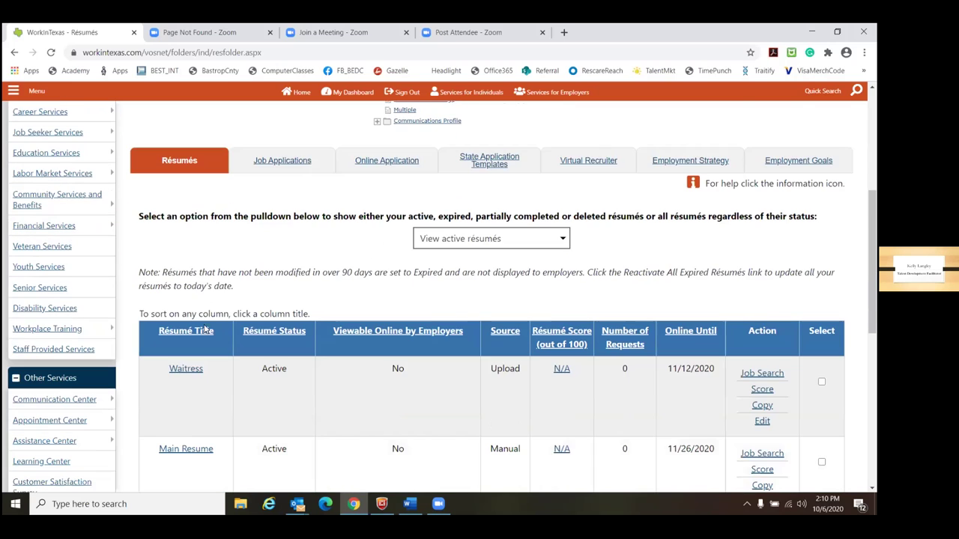
{"action": "left_click", "coordinate": [210, 454]}
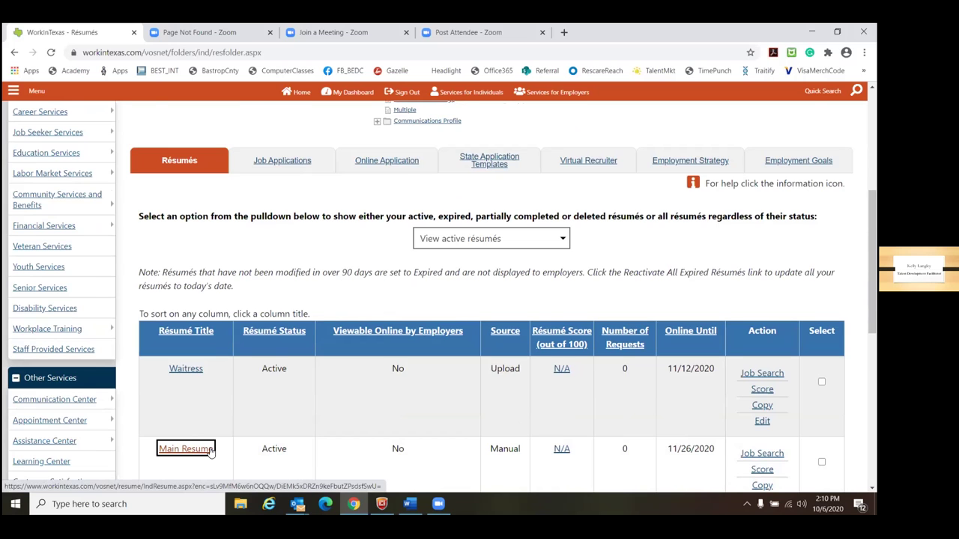
{"action": "scroll", "coordinate": [211, 453], "scroll_direction": "down", "scroll_amount": 2}
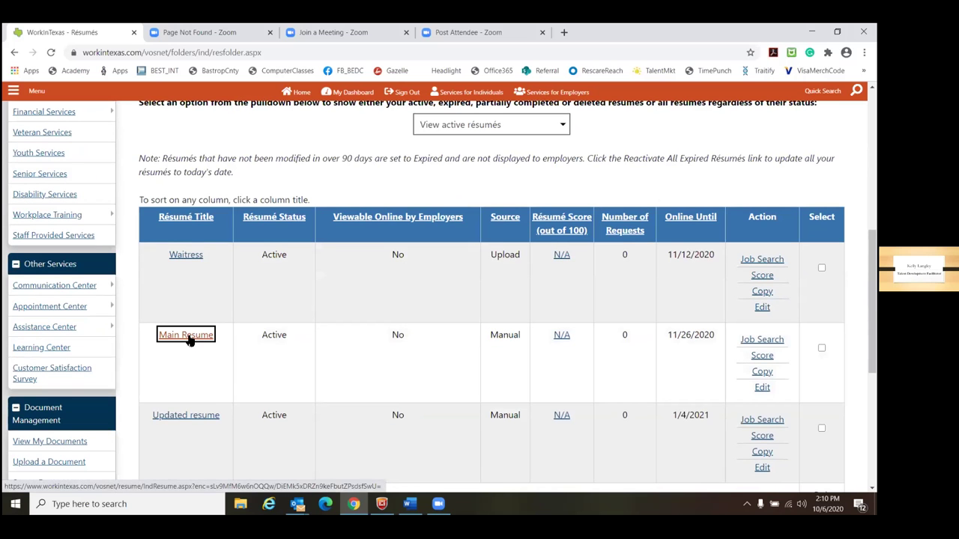
Filter the résumé list to show expired résumés and look over the Admin Assist 1 entry
{"action": "left_click", "coordinate": [534, 127]}
{"action": "scroll", "coordinate": [558, 135], "scroll_direction": "up", "scroll_amount": 1}
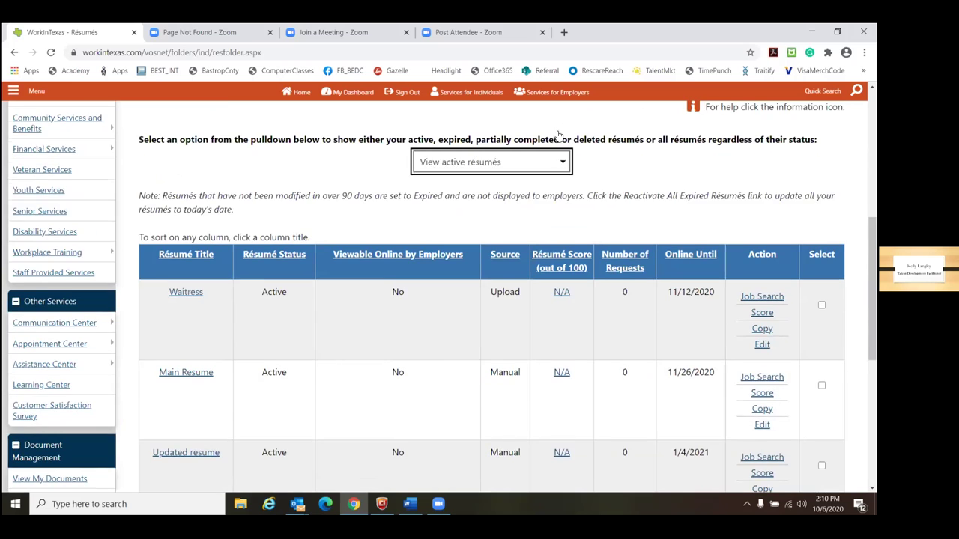
{"action": "scroll", "coordinate": [558, 135], "scroll_direction": "up", "scroll_amount": 1}
{"action": "left_click", "coordinate": [614, 195]}
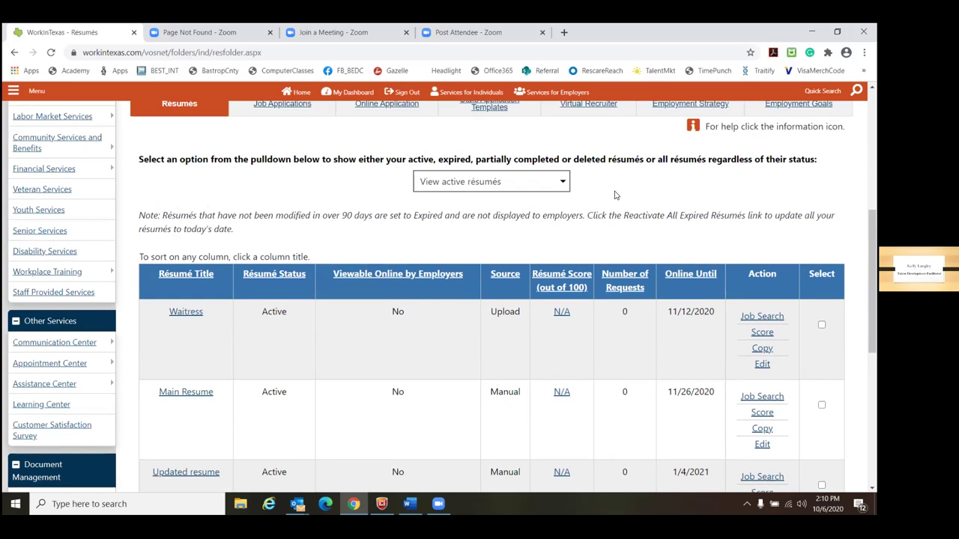
{"action": "left_click", "coordinate": [563, 188]}
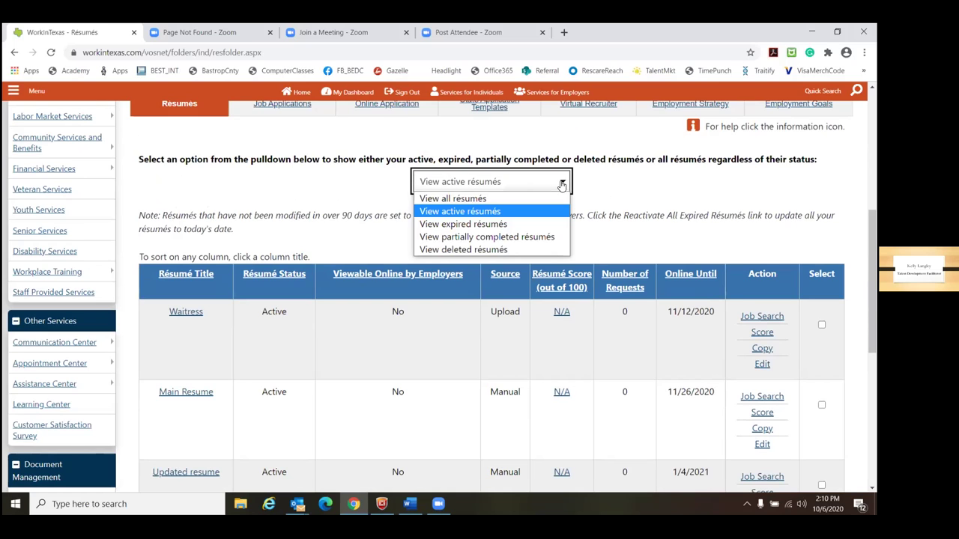
{"action": "left_click", "coordinate": [452, 228]}
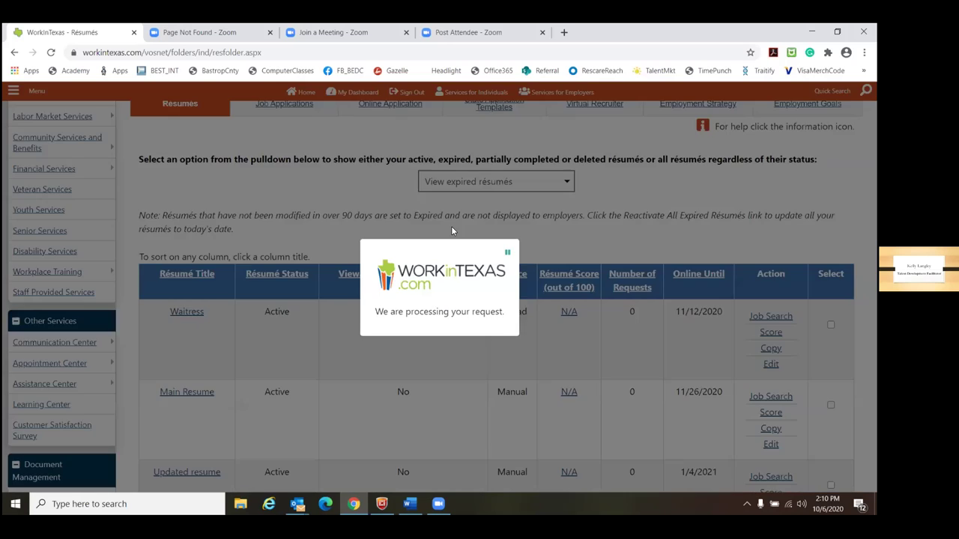
{"action": "scroll", "coordinate": [462, 300], "scroll_direction": "down", "scroll_amount": 1}
{"action": "scroll", "coordinate": [462, 300], "scroll_direction": "down", "scroll_amount": 1}
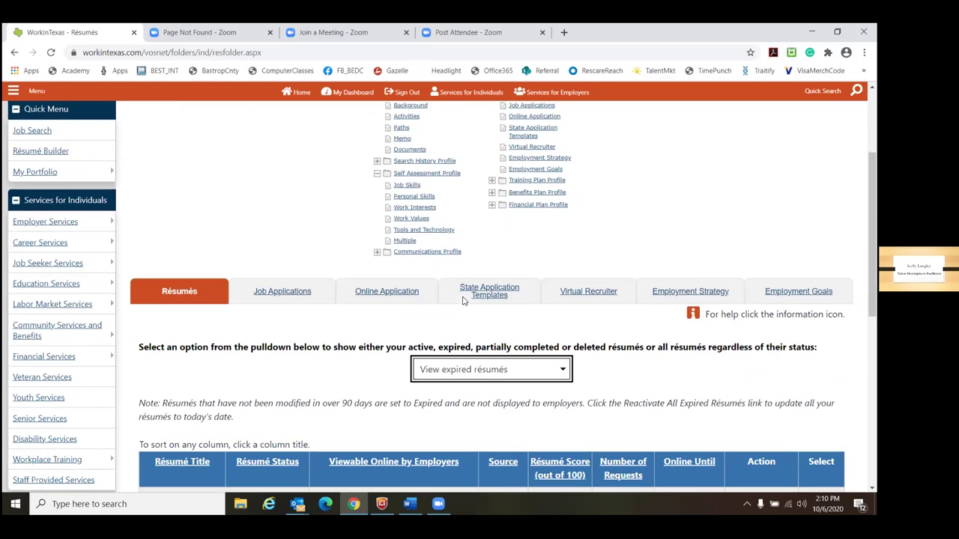
{"action": "scroll", "coordinate": [463, 296], "scroll_direction": "down", "scroll_amount": 2}
{"action": "left_click", "coordinate": [181, 329]}
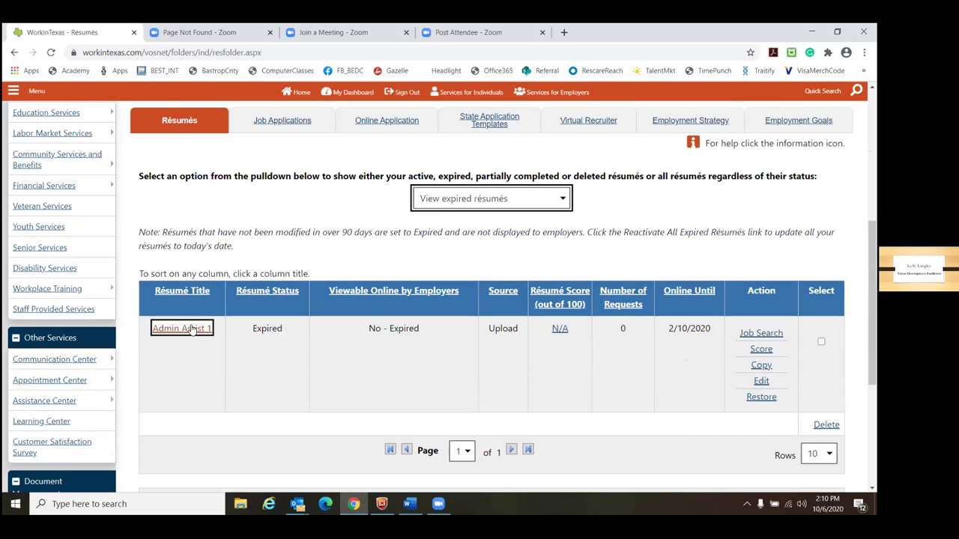
{"action": "left_click", "coordinate": [222, 365]}
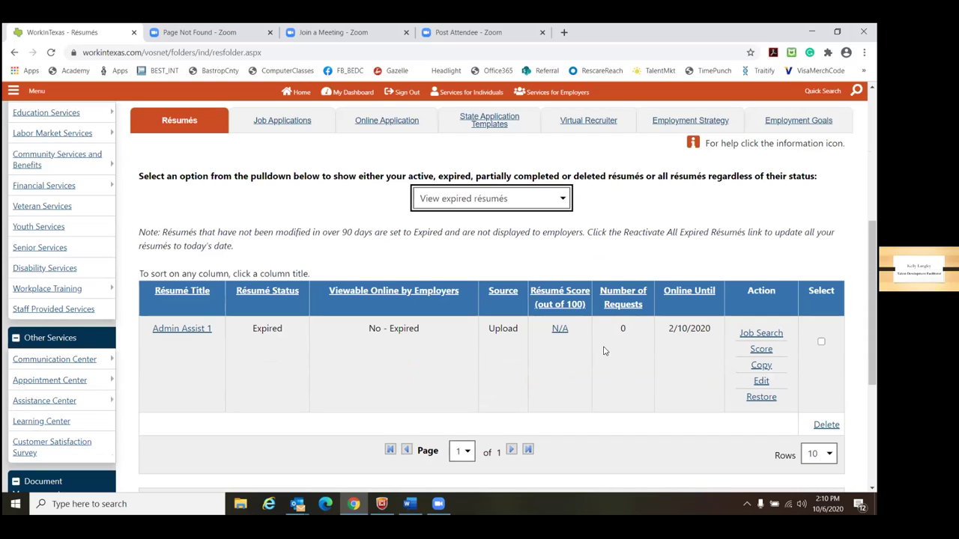
Filter the résumé list to show all résumés and look over the expired and active entries
{"action": "left_click", "coordinate": [564, 204]}
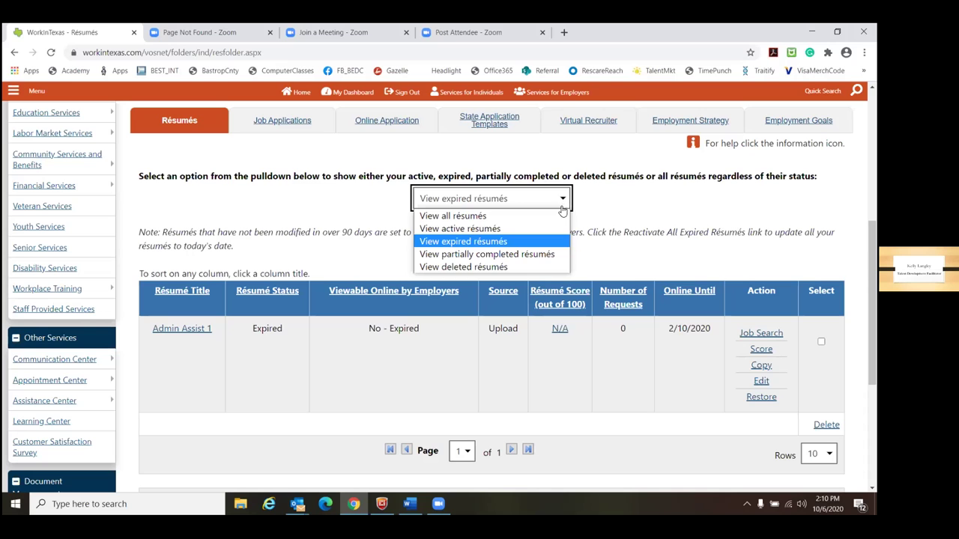
{"action": "left_click", "coordinate": [545, 216]}
{"action": "scroll", "coordinate": [547, 230], "scroll_direction": "down", "scroll_amount": 3}
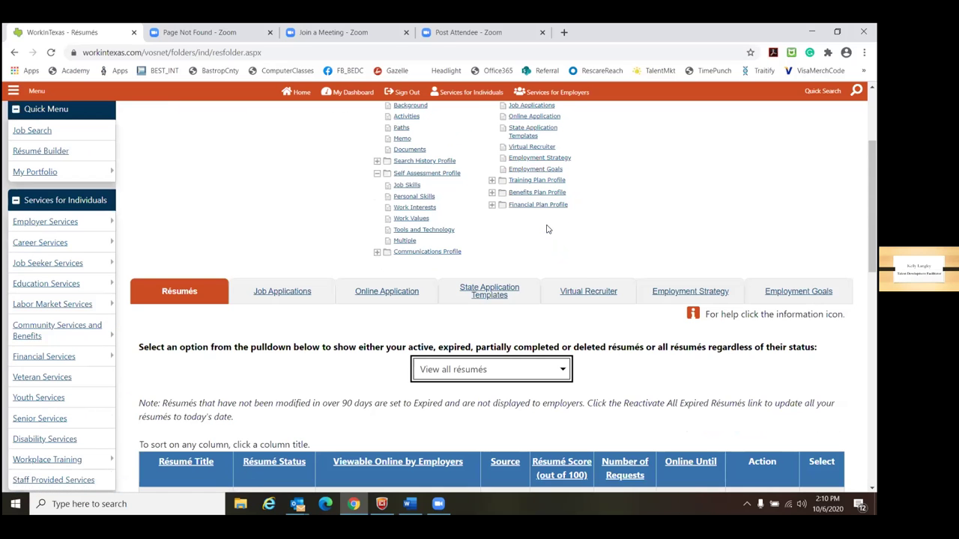
{"action": "scroll", "coordinate": [547, 230], "scroll_direction": "down", "scroll_amount": 5}
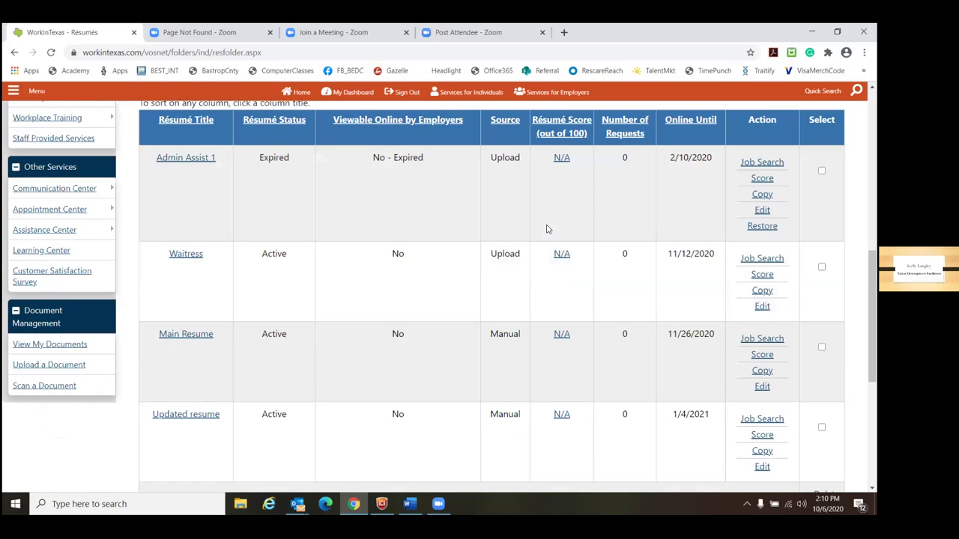
{"action": "scroll", "coordinate": [547, 230], "scroll_direction": "down", "scroll_amount": 4}
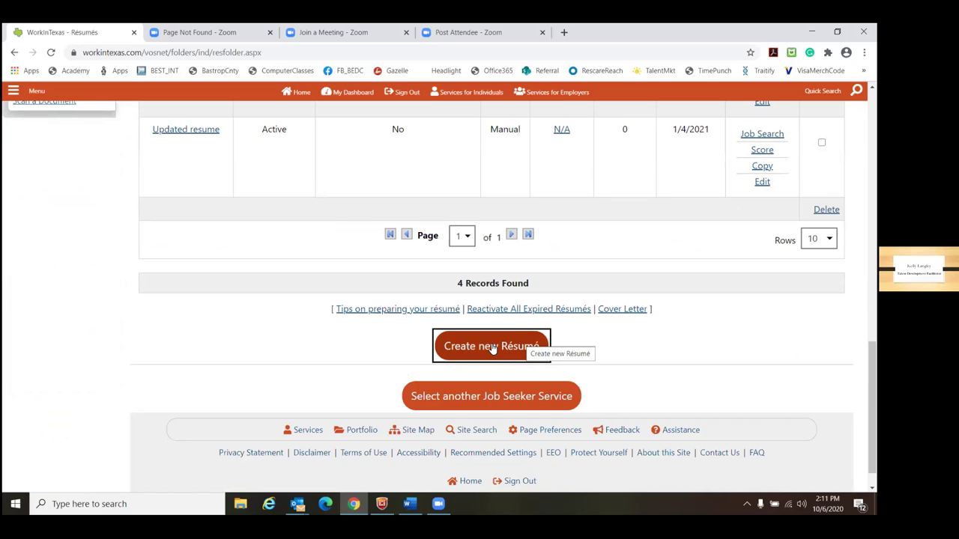
Start a new résumé titled Accounting with the Comprehensive creation method and continue to its availability settings
{"action": "left_click", "coordinate": [492, 347]}
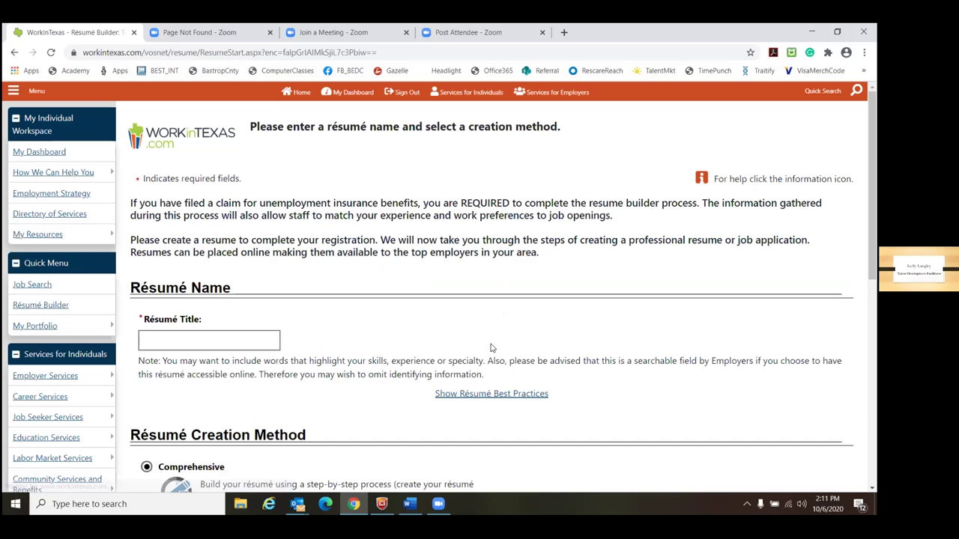
{"action": "left_click", "coordinate": [248, 337]}
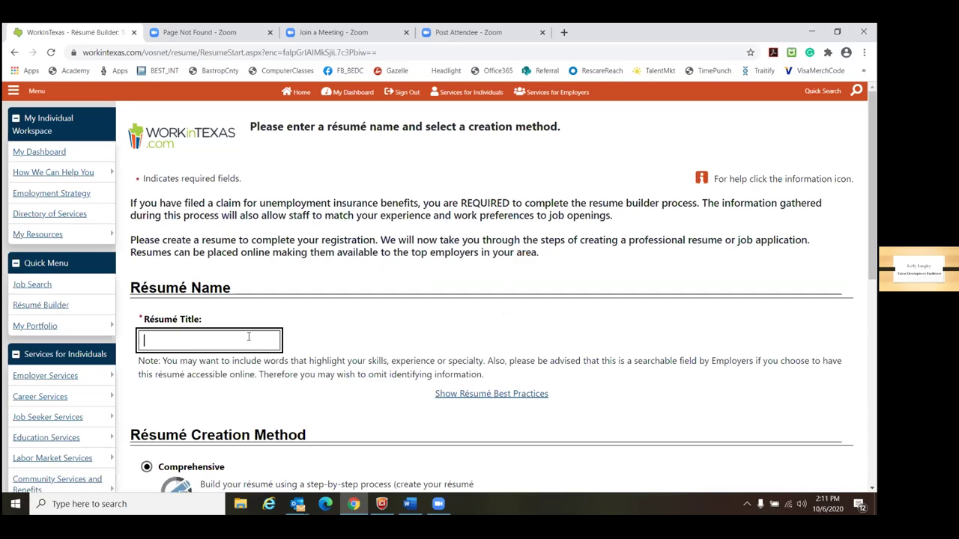
{"action": "type", "text": "Accounting"}
{"action": "scroll", "coordinate": [457, 311], "scroll_direction": "down", "scroll_amount": 2}
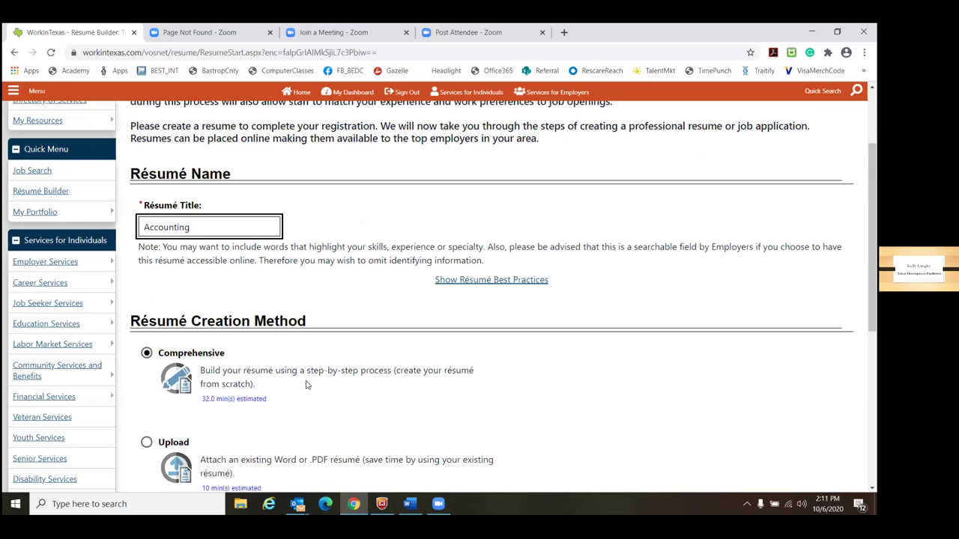
{"action": "scroll", "coordinate": [306, 385], "scroll_direction": "down", "scroll_amount": 1}
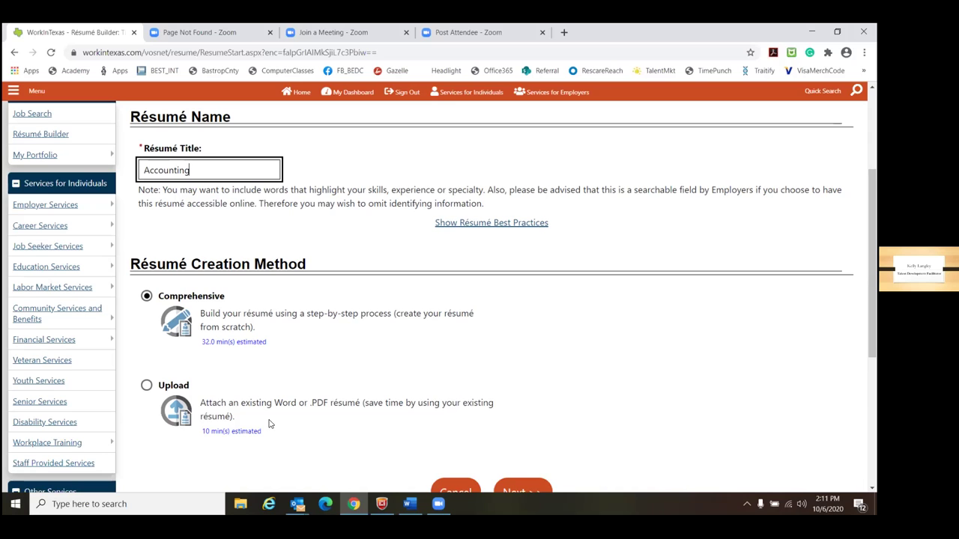
{"action": "scroll", "coordinate": [450, 404], "scroll_direction": "down", "scroll_amount": 1}
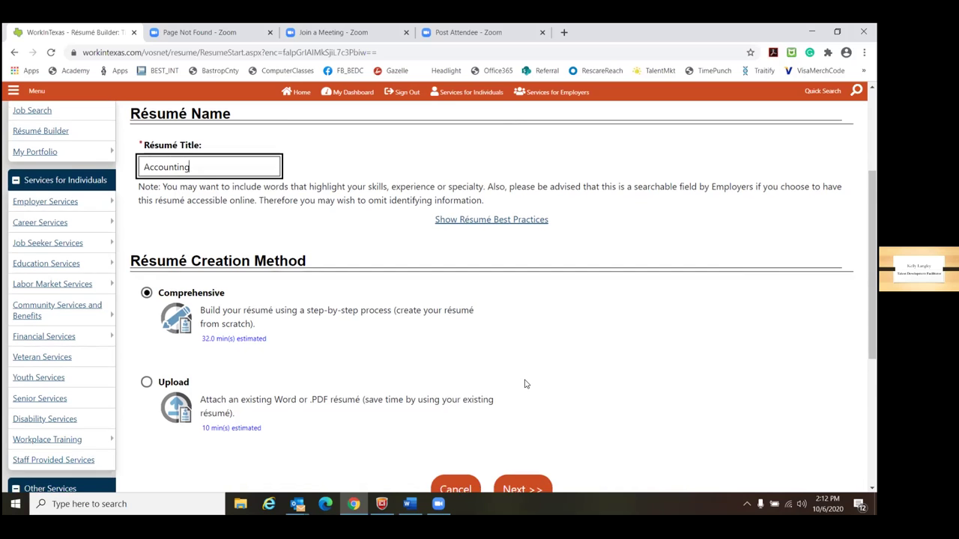
{"action": "left_click", "coordinate": [531, 437]}
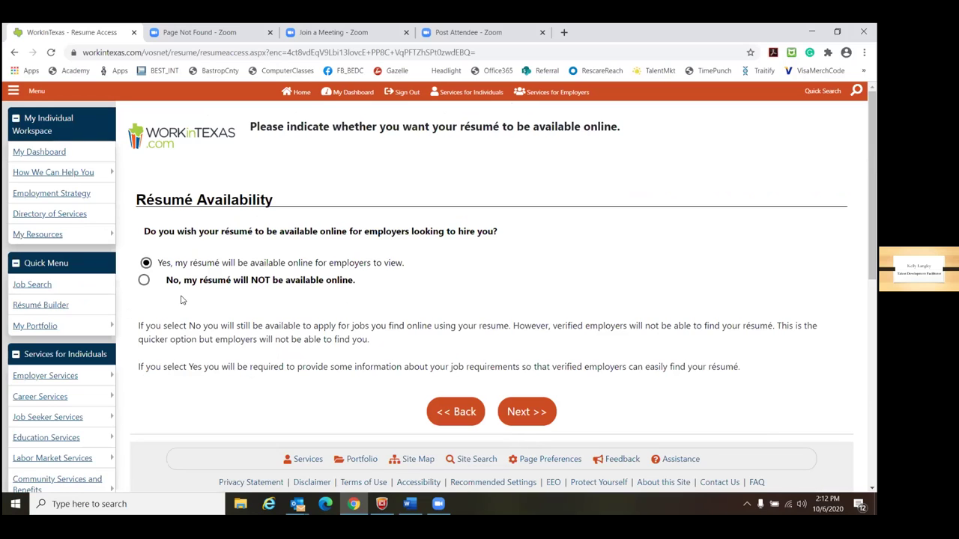
Set the résumé to not be available online to employers and confirm that choice
{"action": "left_click", "coordinate": [146, 281]}
{"action": "left_click", "coordinate": [529, 413]}
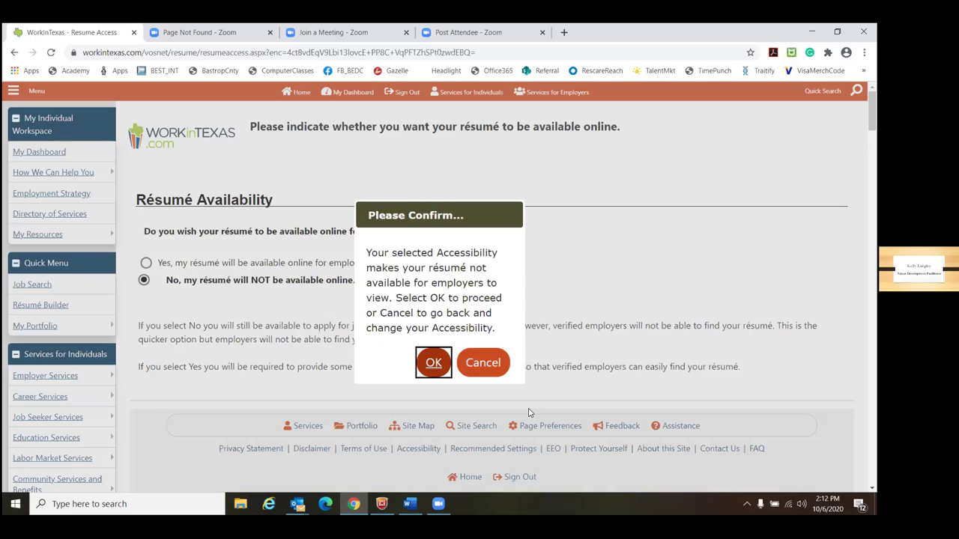
{"action": "left_click", "coordinate": [435, 363]}
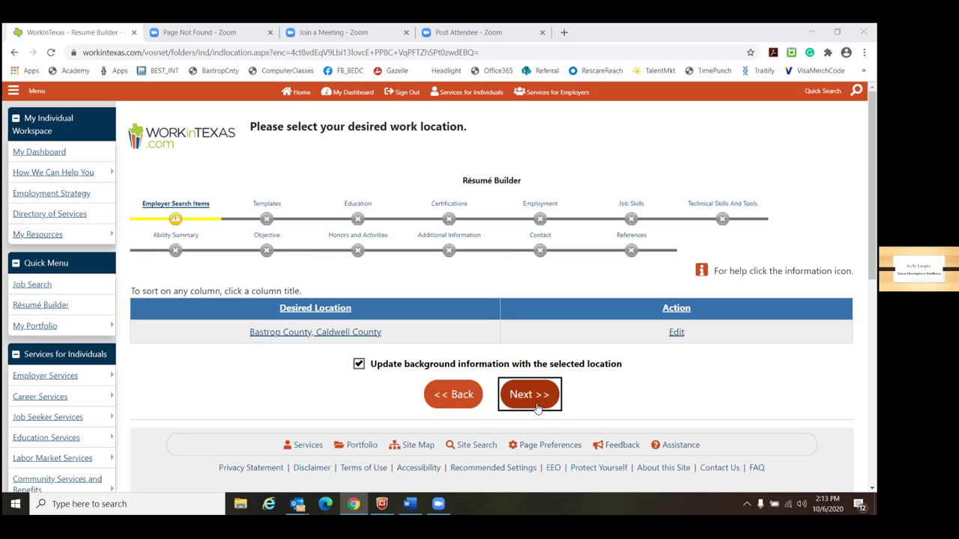
Accept Bastrop County, Caldwell County as the desired work location and continue to the occupation selection
{"action": "left_click", "coordinate": [332, 337]}
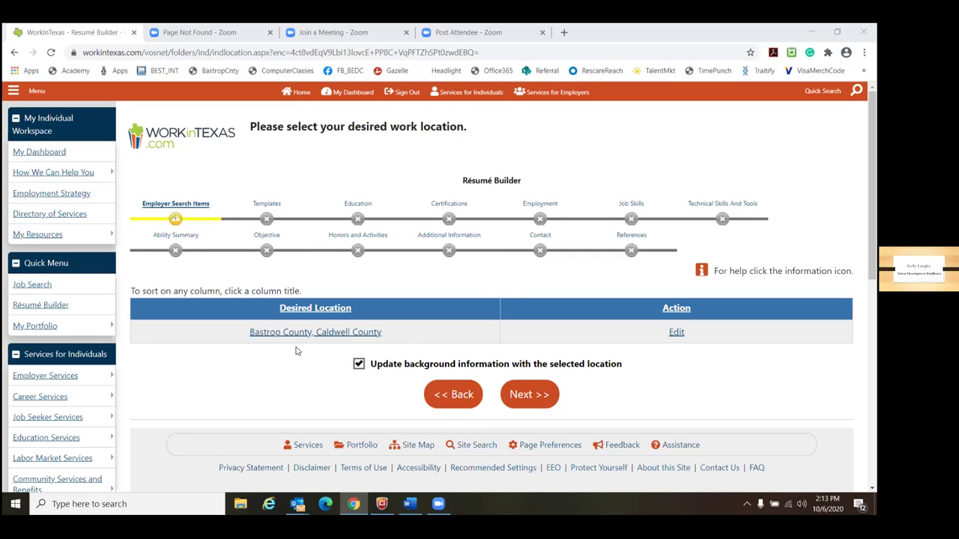
{"action": "left_click", "coordinate": [559, 403]}
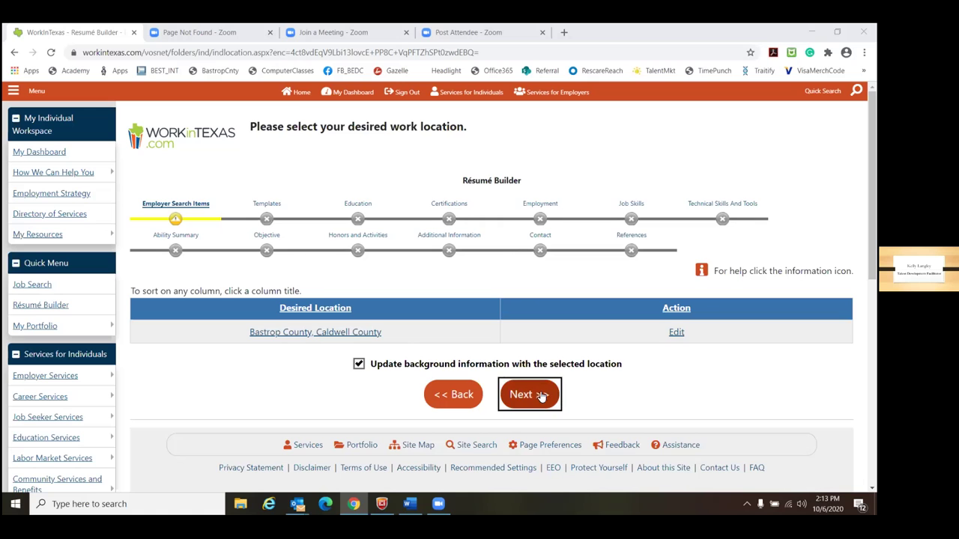
{"action": "left_click", "coordinate": [541, 395]}
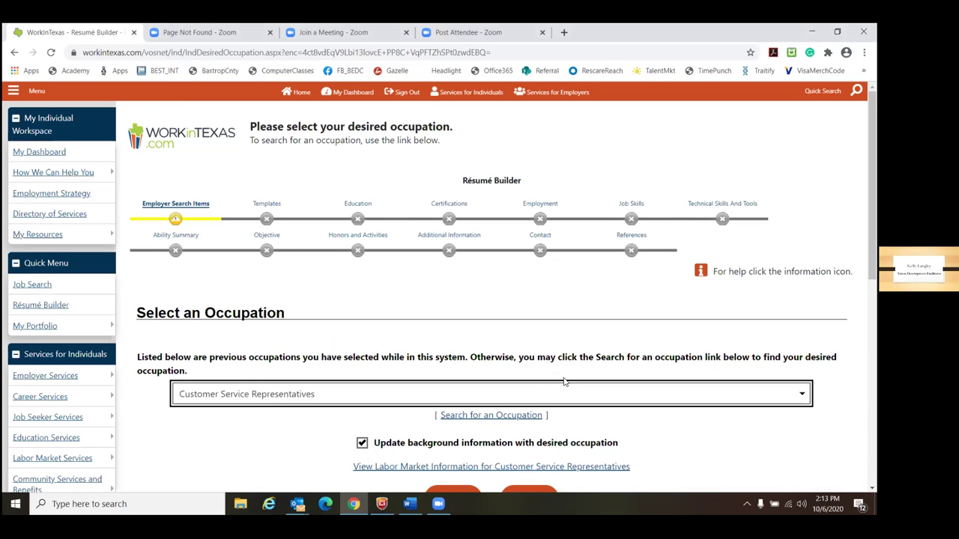
Check the previously selected occupations, keep Customer Service Representatives as the desired occupation, and continue
{"action": "scroll", "coordinate": [335, 404], "scroll_direction": "down", "scroll_amount": 1}
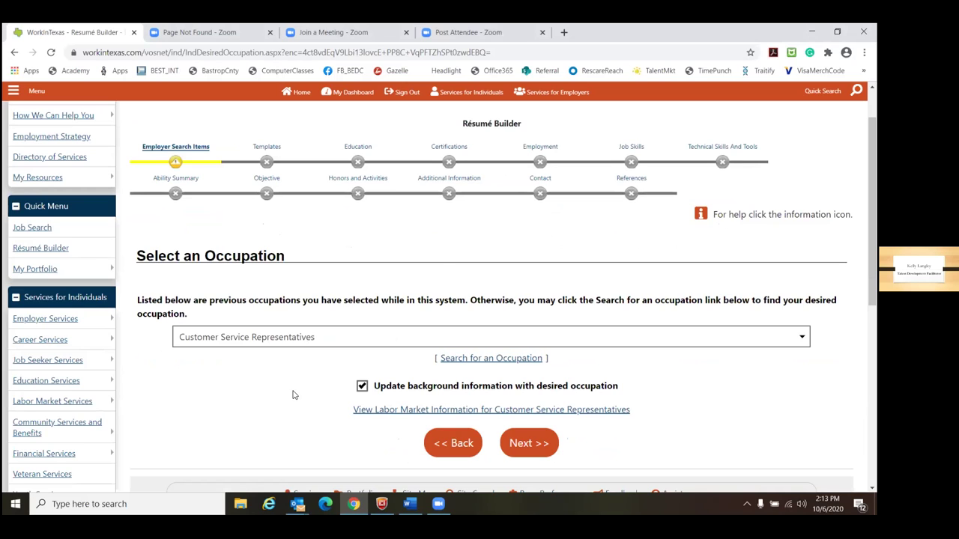
{"action": "left_click", "coordinate": [320, 336]}
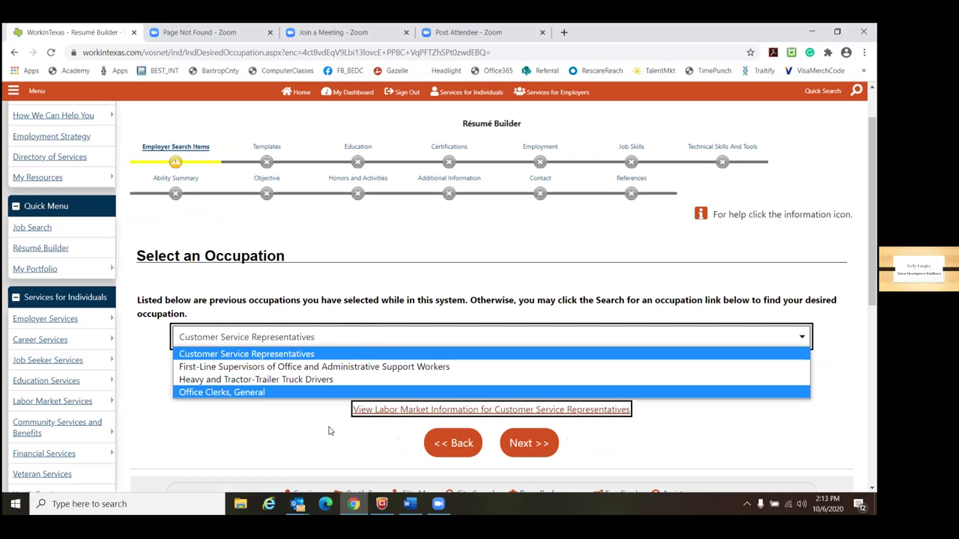
{"action": "left_click", "coordinate": [322, 455]}
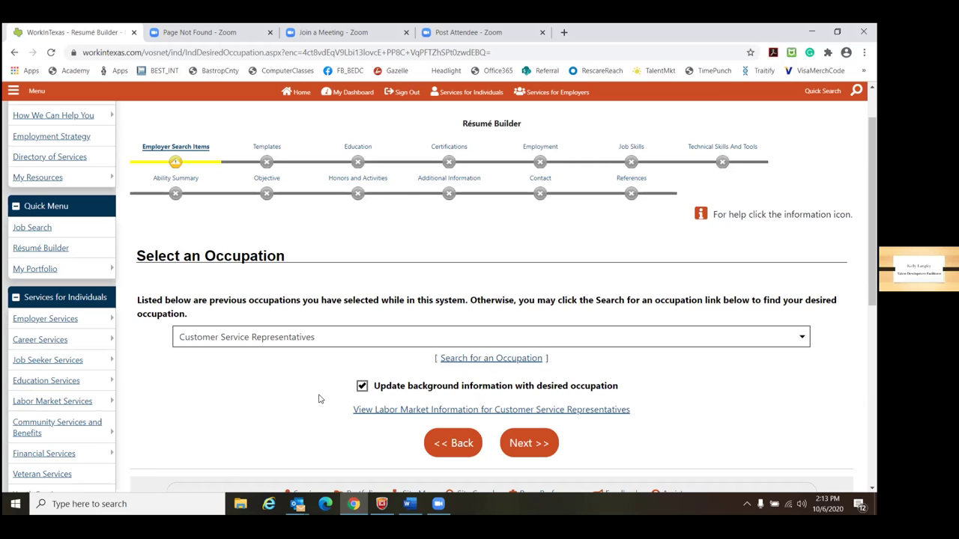
{"action": "left_click", "coordinate": [542, 451]}
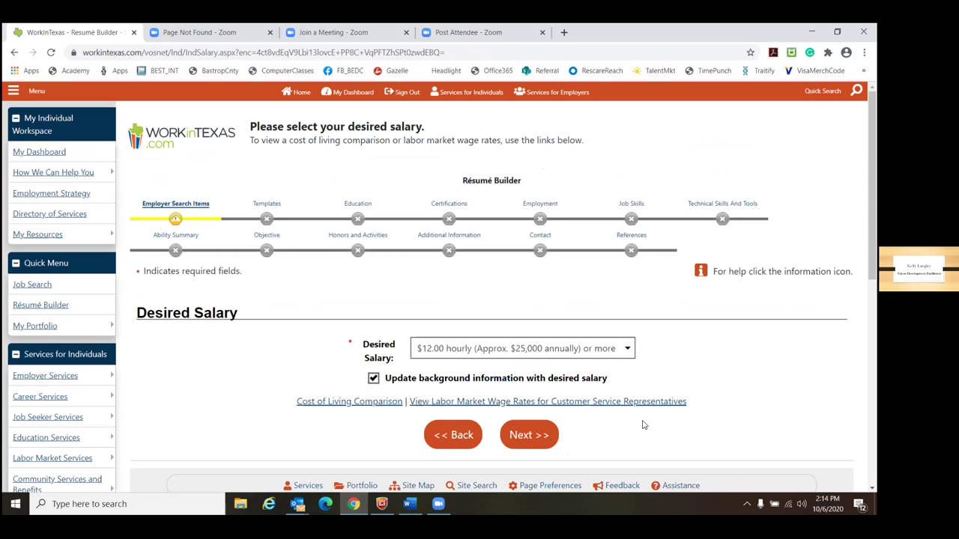
Keep the desired salary at $12.00 hourly or more and accept the Temporary Bastrop Area profile as the desired job type
{"action": "left_click", "coordinate": [629, 347]}
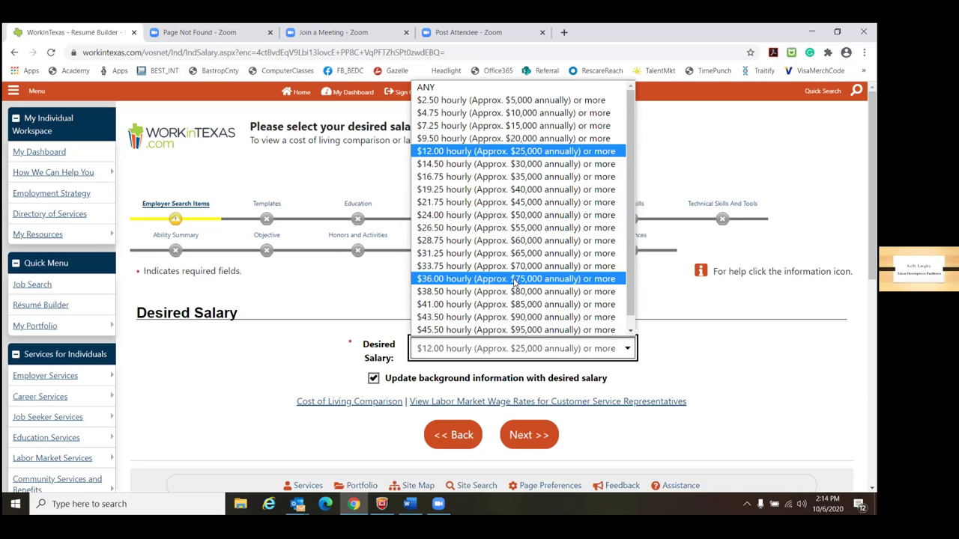
{"action": "scroll", "coordinate": [517, 285], "scroll_direction": "down", "scroll_amount": 1}
{"action": "scroll", "coordinate": [524, 203], "scroll_direction": "up", "scroll_amount": 1}
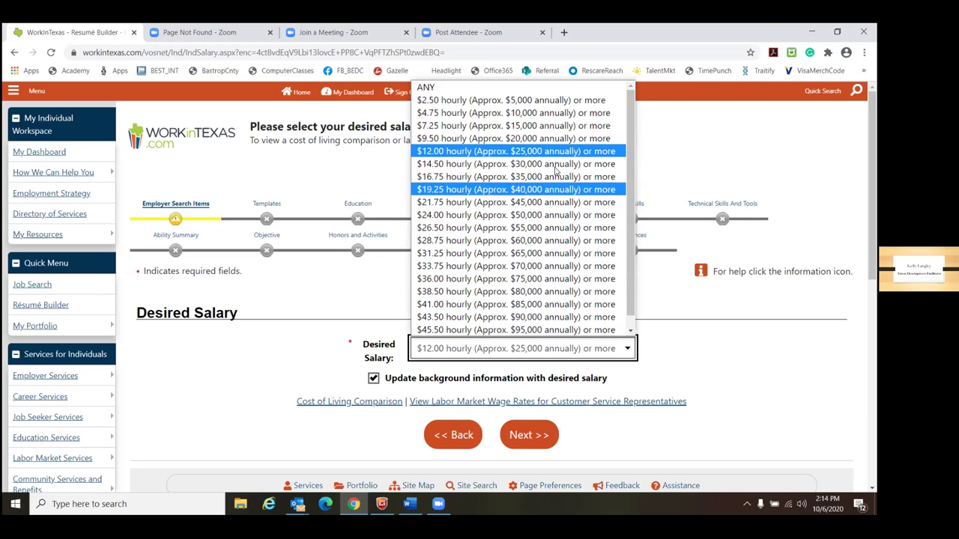
{"action": "left_click", "coordinate": [314, 306]}
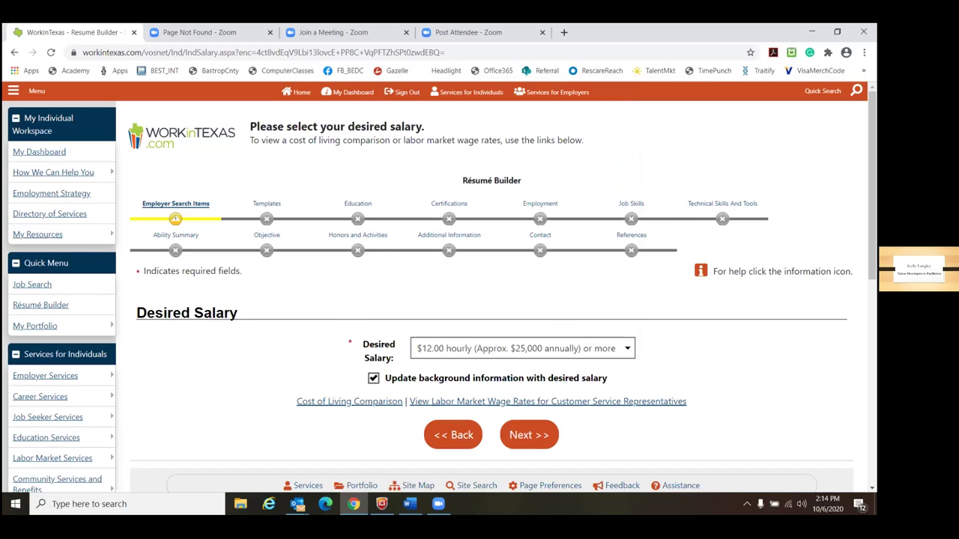
{"action": "left_click", "coordinate": [536, 439]}
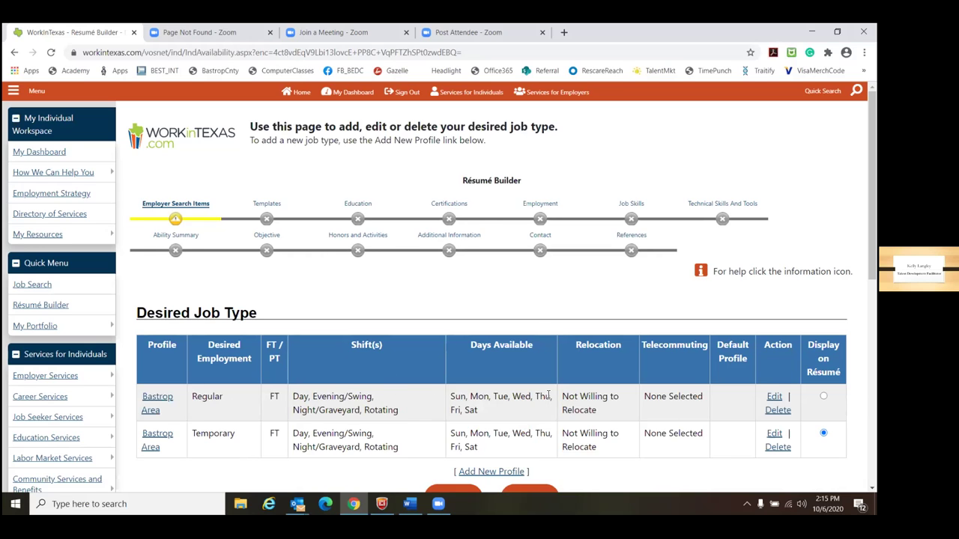
{"action": "scroll", "coordinate": [549, 394], "scroll_direction": "down", "scroll_amount": 1}
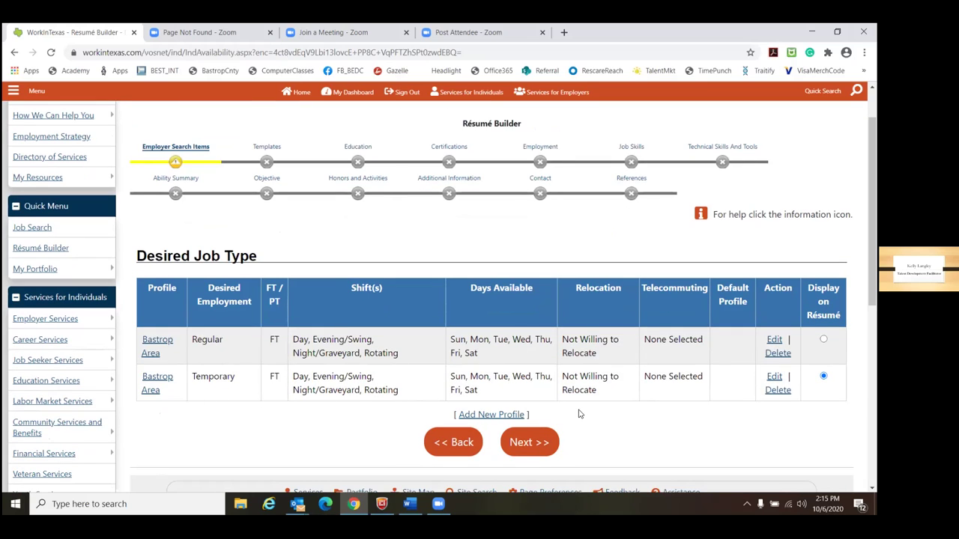
{"action": "left_click", "coordinate": [554, 452]}
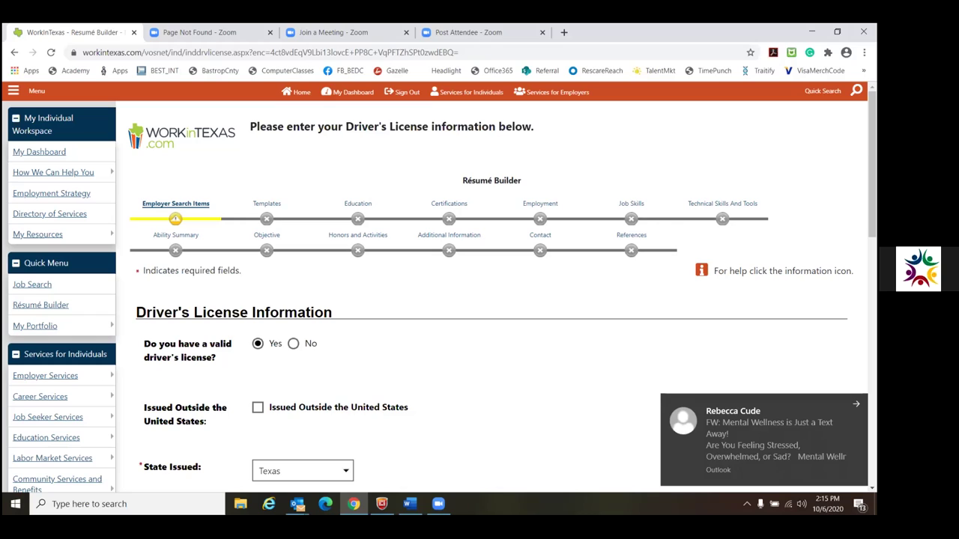
Review the driver's license type, class, endorsements, and transportation answers, and accept them as filled in
{"action": "left_click", "coordinate": [595, 355]}
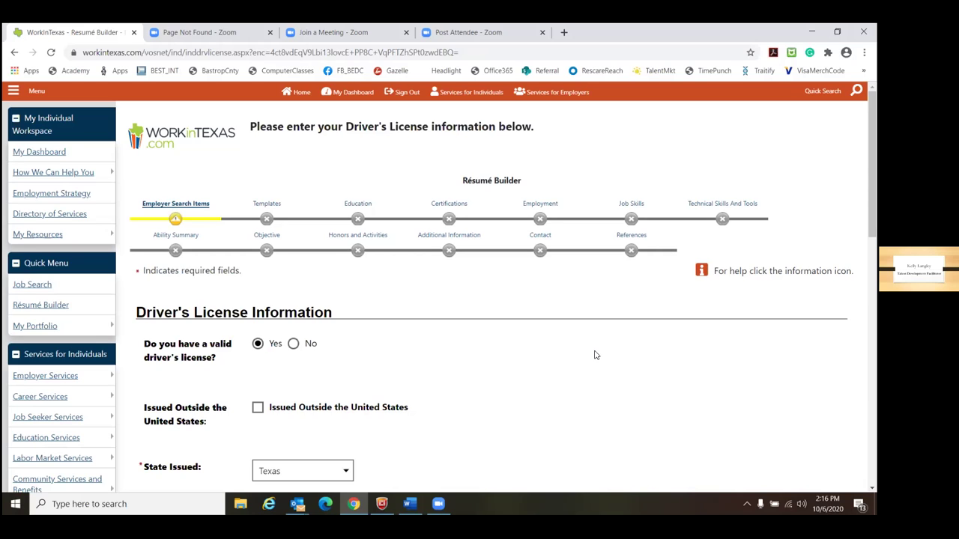
{"action": "scroll", "coordinate": [374, 307], "scroll_direction": "down", "scroll_amount": 1}
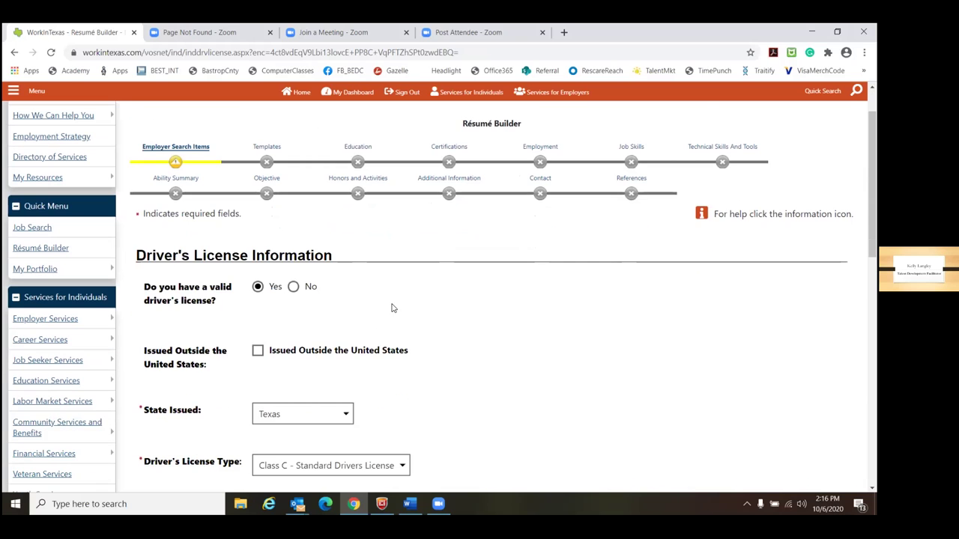
{"action": "scroll", "coordinate": [484, 303], "scroll_direction": "down", "scroll_amount": 2}
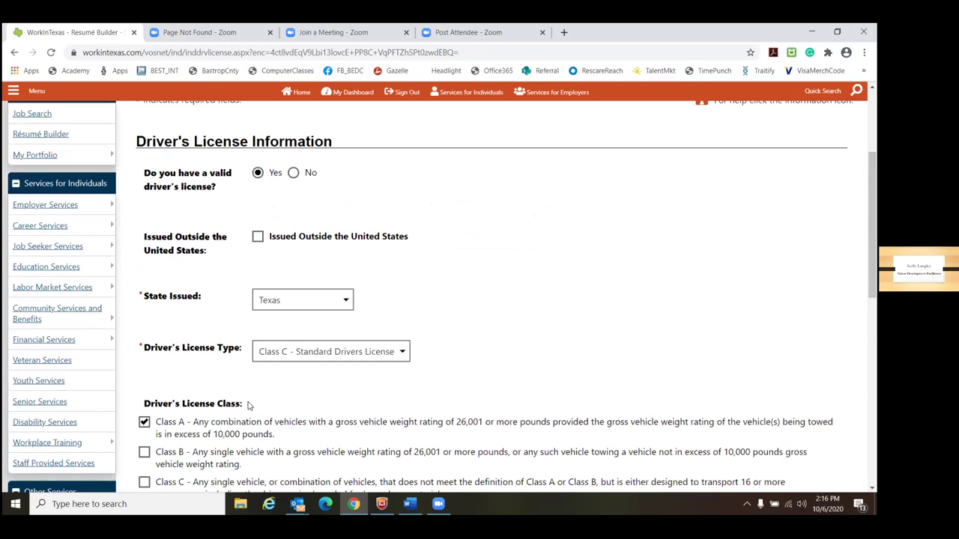
{"action": "scroll", "coordinate": [249, 409], "scroll_direction": "down", "scroll_amount": 2}
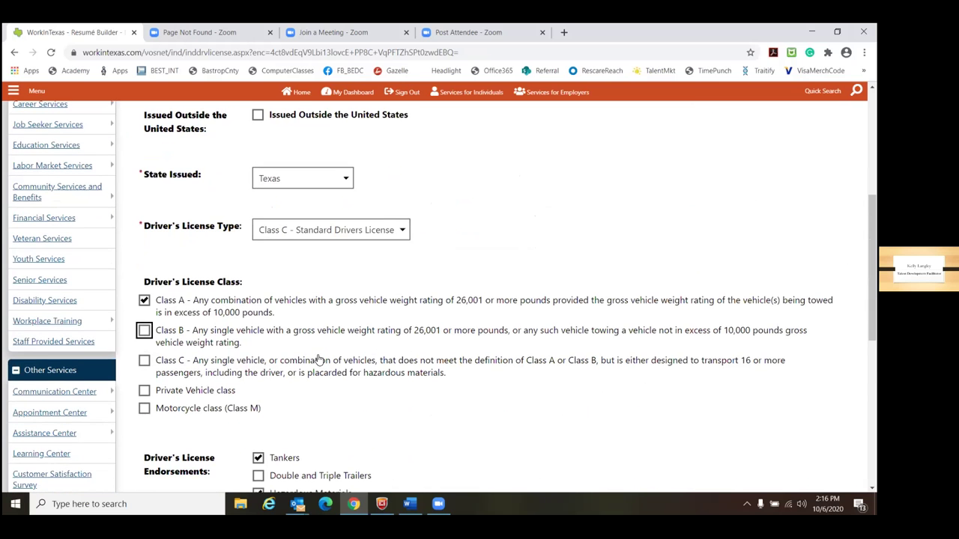
{"action": "scroll", "coordinate": [302, 363], "scroll_direction": "down", "scroll_amount": 2}
{"action": "scroll", "coordinate": [418, 385], "scroll_direction": "down", "scroll_amount": 4}
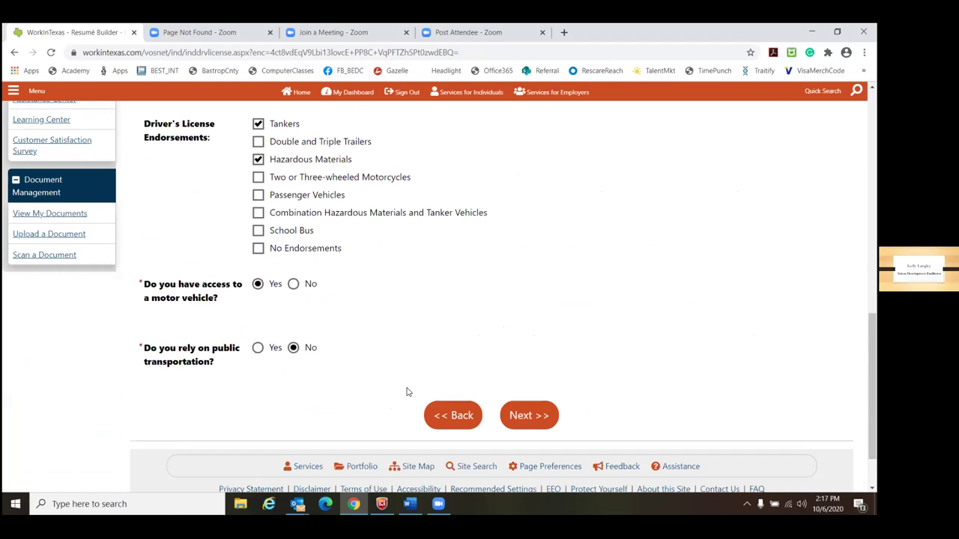
{"action": "left_click", "coordinate": [534, 417]}
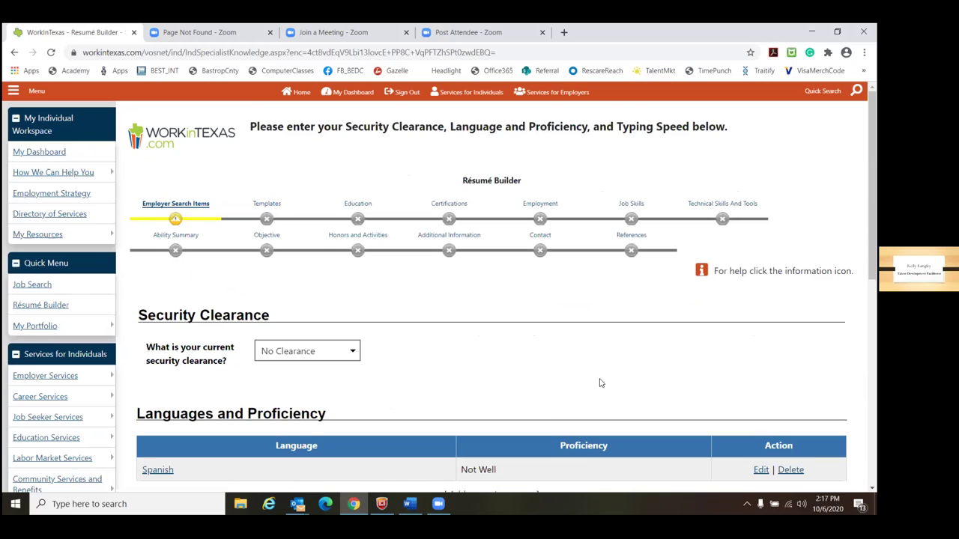
Accept the existing security clearance, language proficiency, and typing speed entries and continue to the résumé template options
{"action": "scroll", "coordinate": [599, 360], "scroll_direction": "down", "scroll_amount": 1}
{"action": "scroll", "coordinate": [599, 330], "scroll_direction": "down", "scroll_amount": 1}
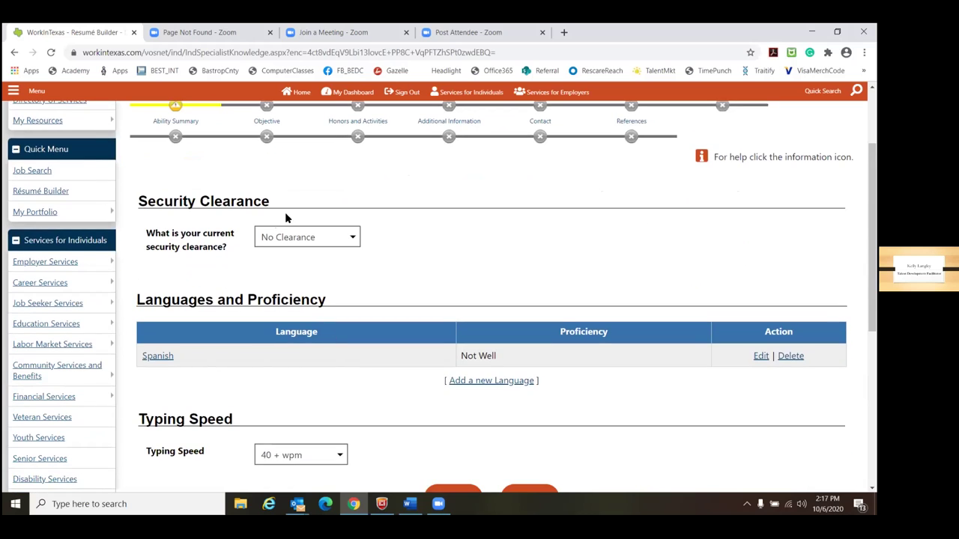
{"action": "scroll", "coordinate": [324, 369], "scroll_direction": "down", "scroll_amount": 1}
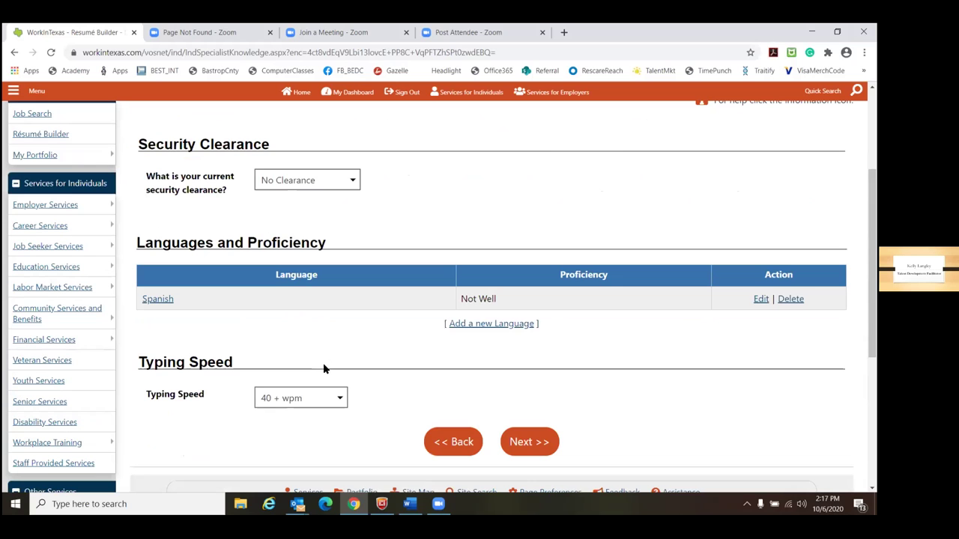
{"action": "left_click", "coordinate": [541, 442]}
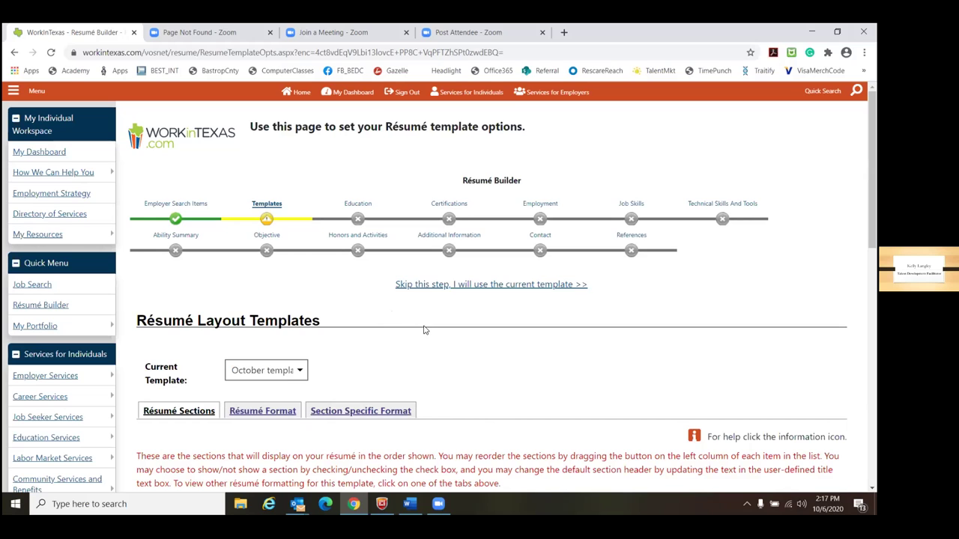
Look over the current résumé layout template and its résumé sections
{"action": "left_click", "coordinate": [301, 371]}
{"action": "left_click", "coordinate": [313, 414]}
{"action": "left_click", "coordinate": [179, 414]}
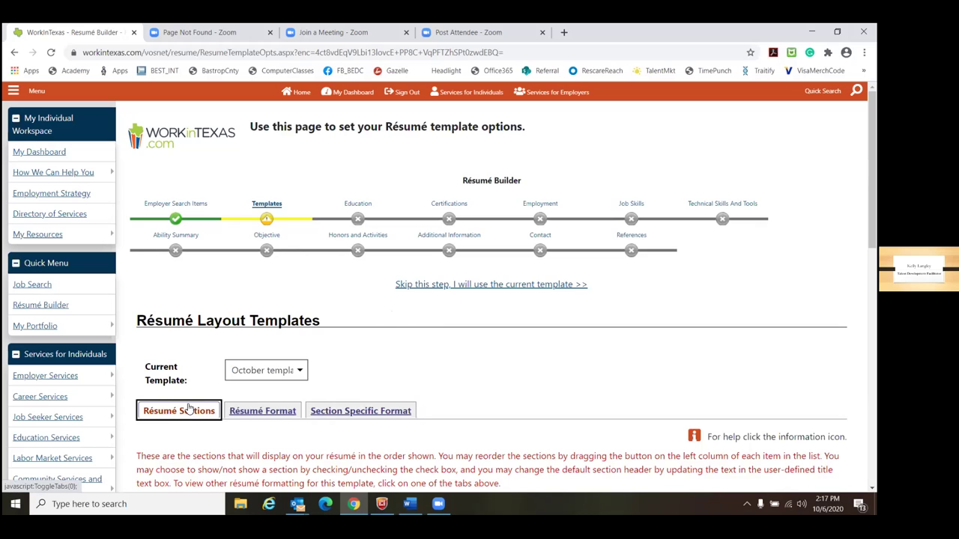
{"action": "left_click", "coordinate": [405, 283]}
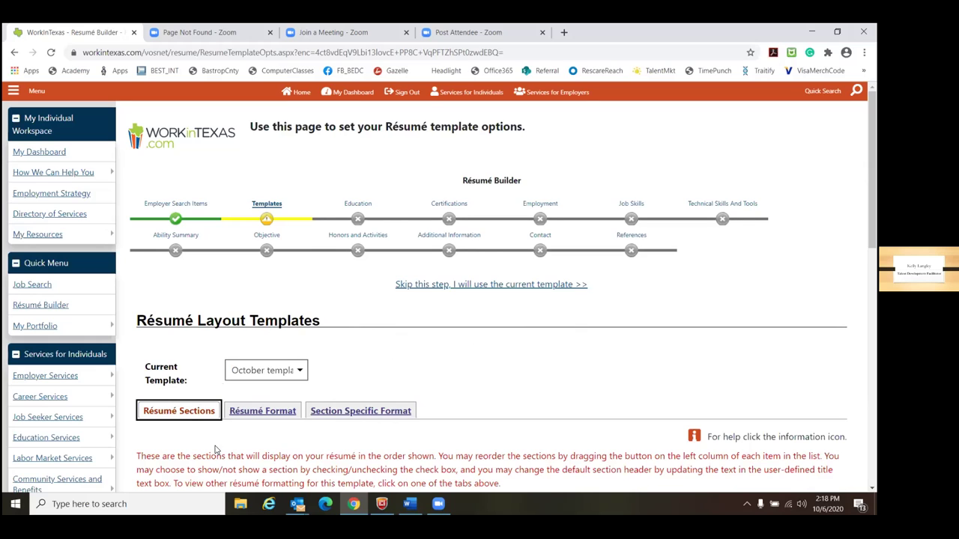
Examine the template's format settings for section titles, section bodies, and sub headers
{"action": "left_click", "coordinate": [266, 415]}
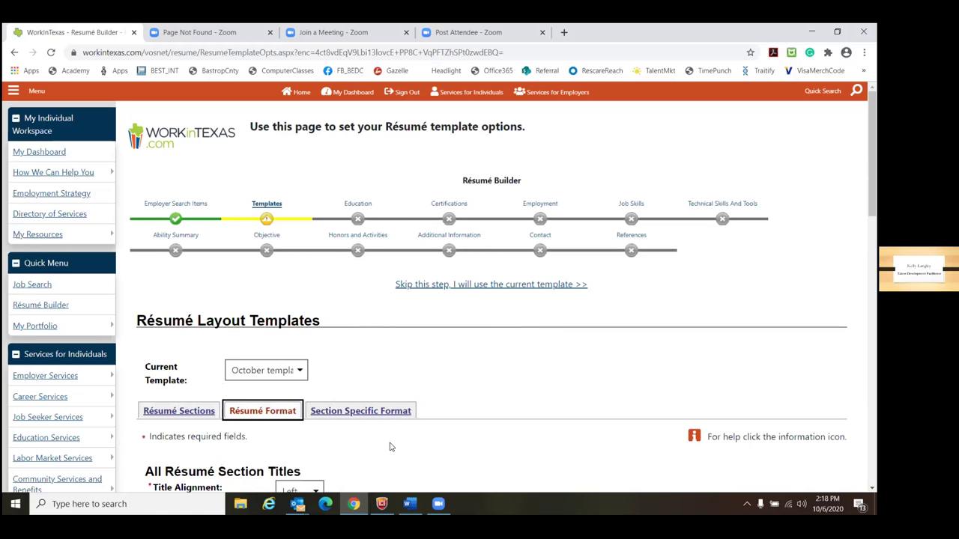
{"action": "scroll", "coordinate": [392, 442], "scroll_direction": "down", "scroll_amount": 1}
{"action": "scroll", "coordinate": [390, 427], "scroll_direction": "down", "scroll_amount": 2}
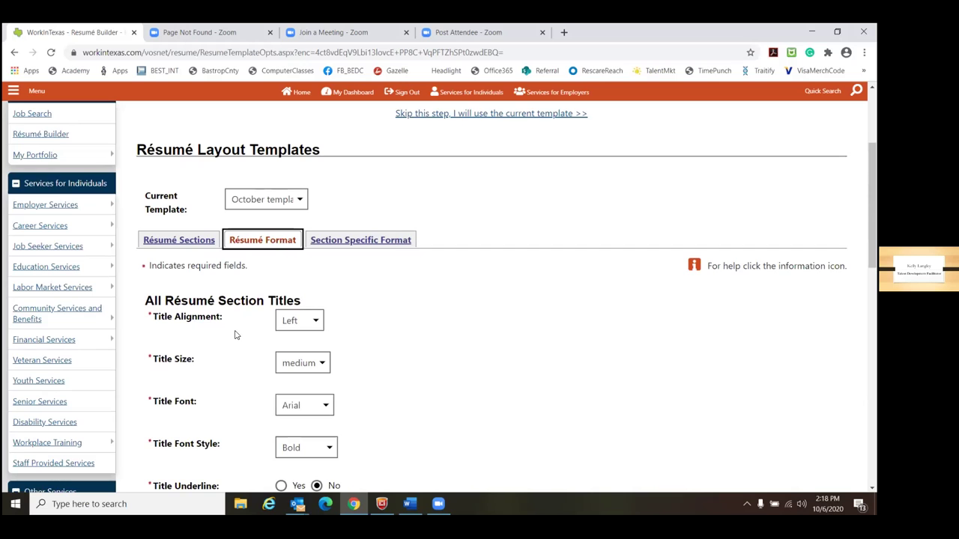
{"action": "scroll", "coordinate": [242, 382], "scroll_direction": "down", "scroll_amount": 2}
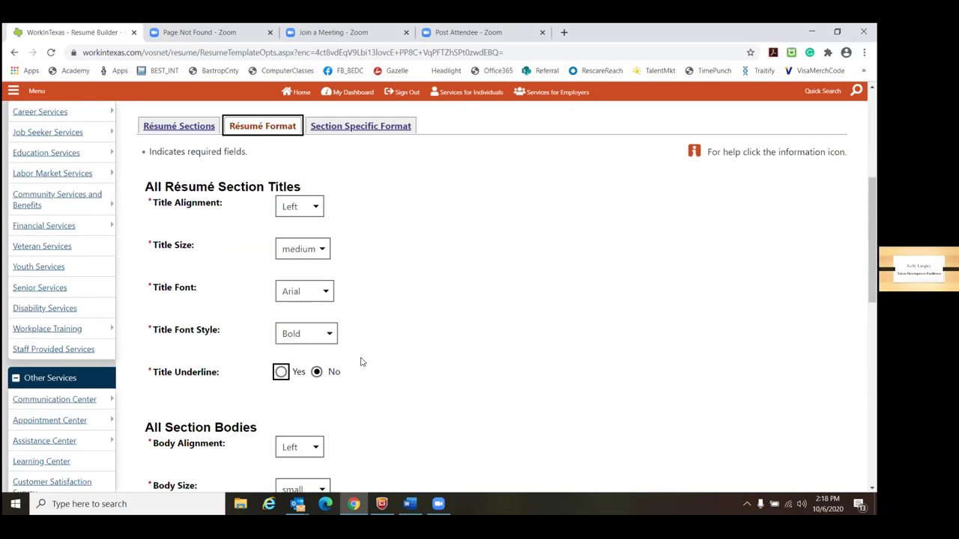
{"action": "scroll", "coordinate": [459, 288], "scroll_direction": "down", "scroll_amount": 2}
{"action": "scroll", "coordinate": [459, 290], "scroll_direction": "down", "scroll_amount": 1}
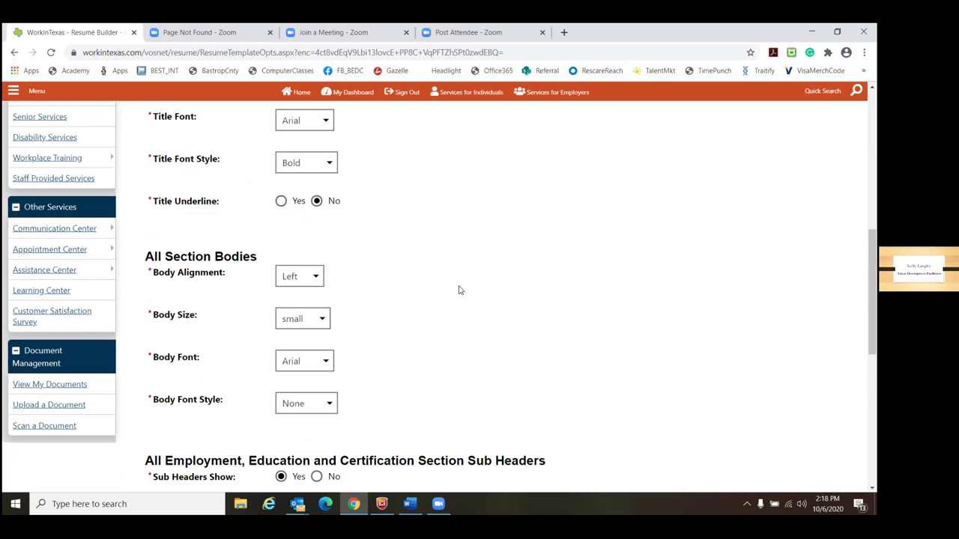
{"action": "scroll", "coordinate": [460, 290], "scroll_direction": "down", "scroll_amount": 2}
{"action": "scroll", "coordinate": [460, 290], "scroll_direction": "down", "scroll_amount": 3}
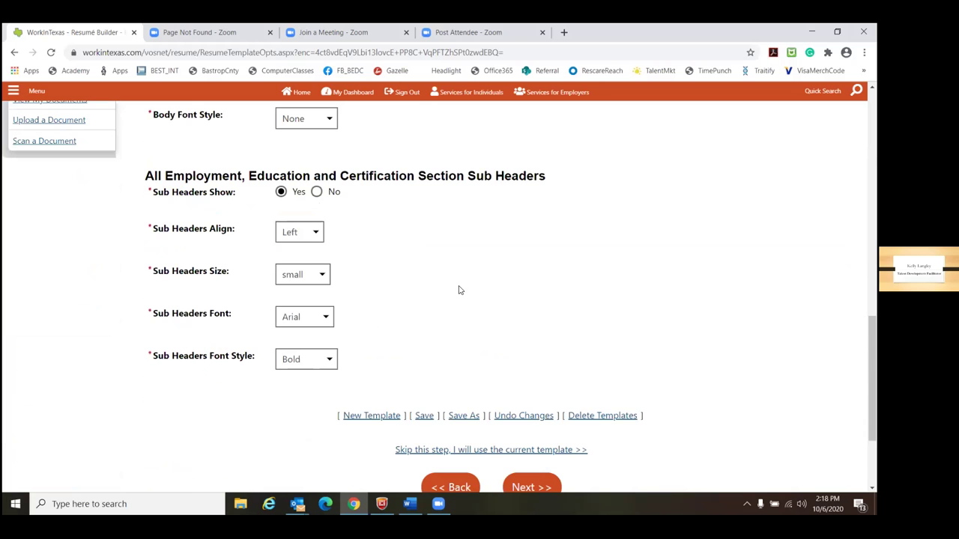
Start a new résumé layout template and name it Accounting
{"action": "left_click", "coordinate": [375, 416]}
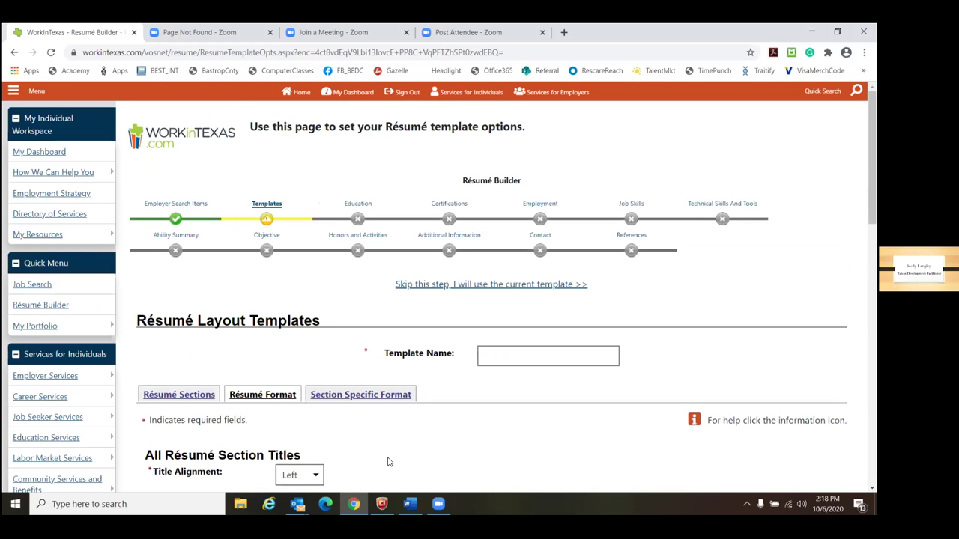
{"action": "left_click", "coordinate": [487, 355]}
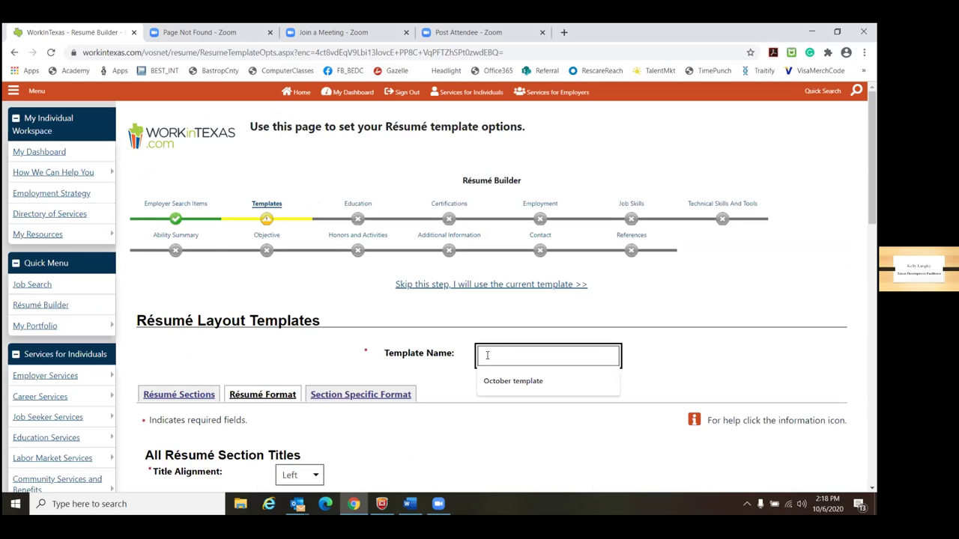
{"action": "type", "text": "Ac"}
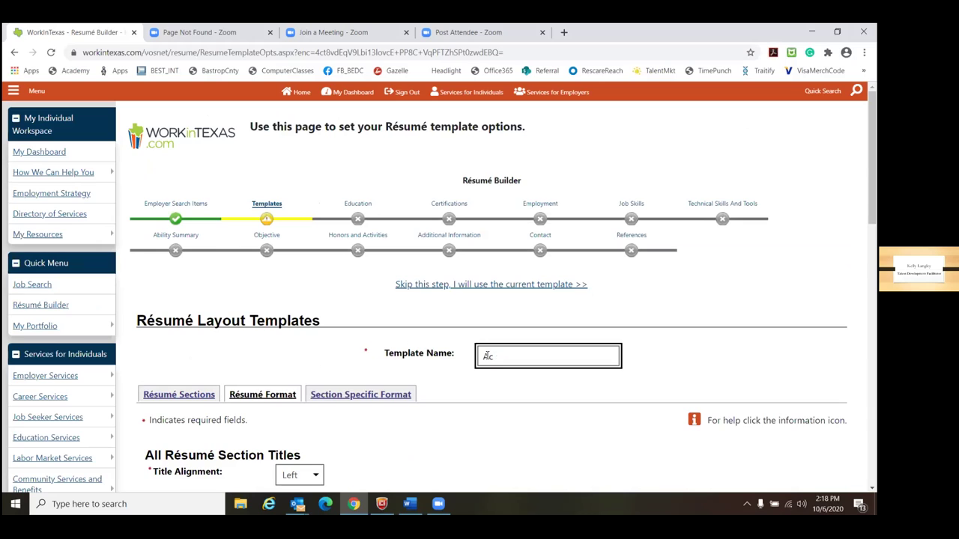
{"action": "type", "text": "jccounting"}
Try to save the Accounting template with its default title, body, and sub header formatting
{"action": "scroll", "coordinate": [514, 399], "scroll_direction": "down", "scroll_amount": 3}
{"action": "scroll", "coordinate": [522, 387], "scroll_direction": "down", "scroll_amount": 10}
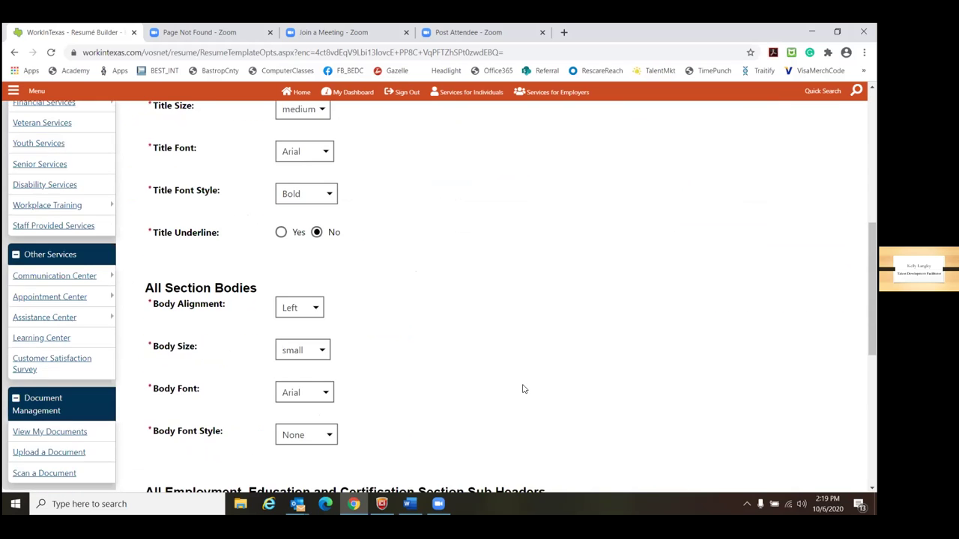
{"action": "left_click", "coordinate": [450, 350]}
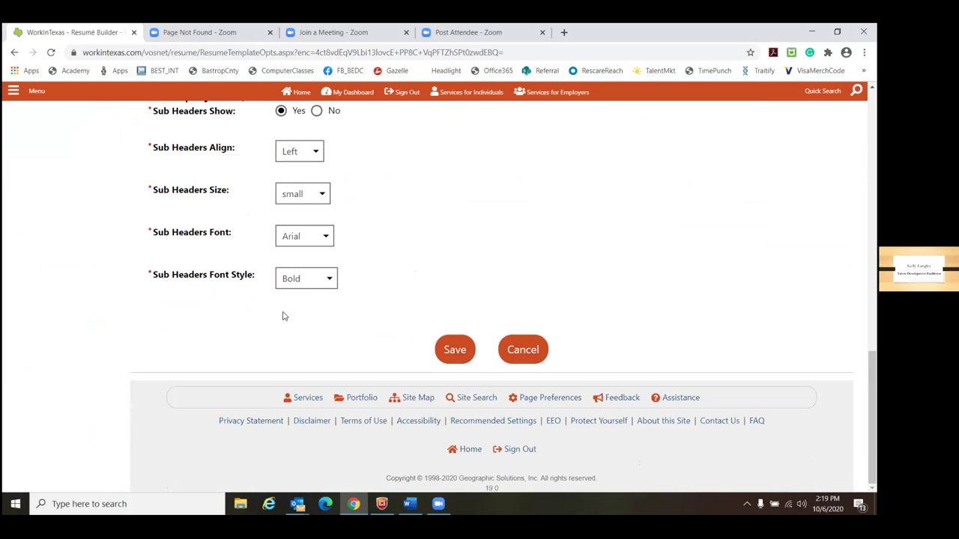
{"action": "left_click", "coordinate": [455, 359]}
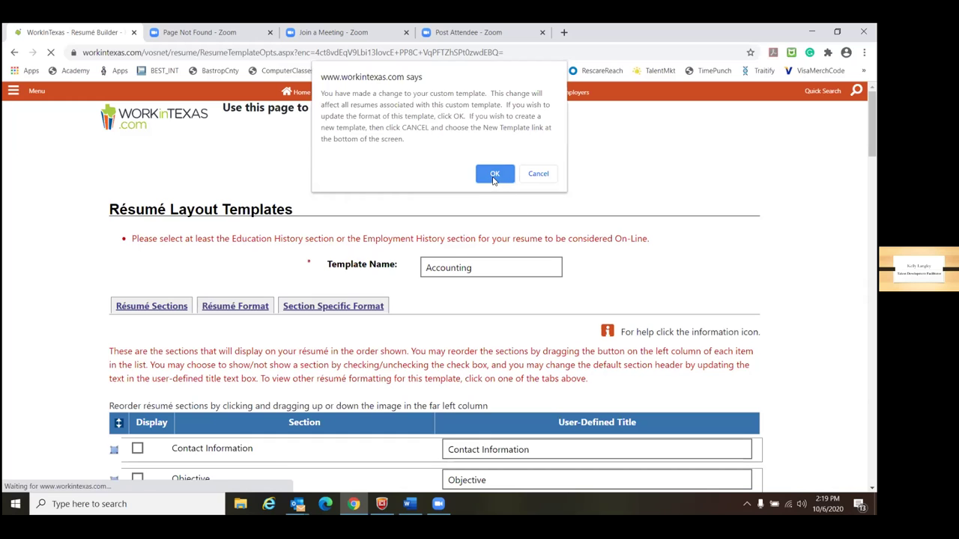
{"action": "left_click", "coordinate": [538, 174]}
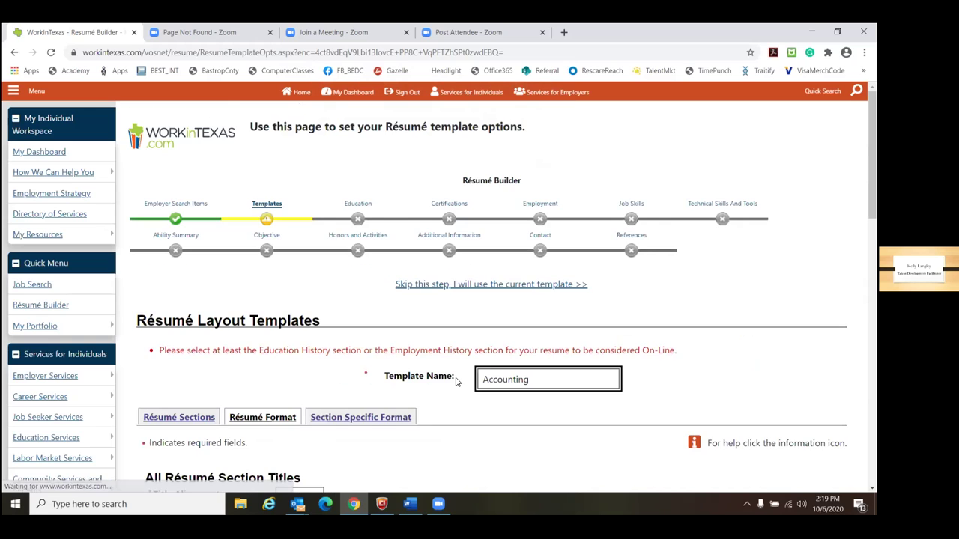
In the Accounting template's résumé sections, turn on display of Contact Information and Ability Summary
{"action": "scroll", "coordinate": [473, 419], "scroll_direction": "down", "scroll_amount": 2}
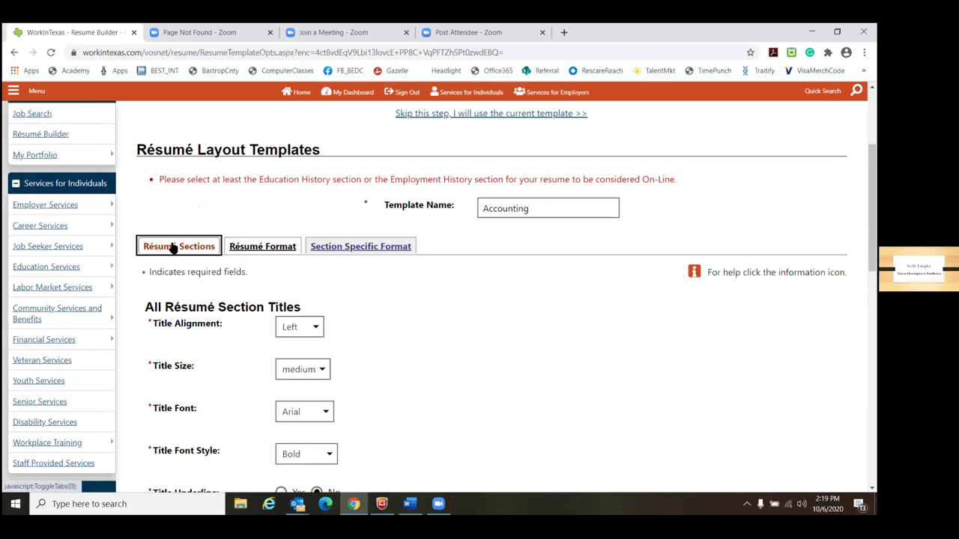
{"action": "left_click", "coordinate": [173, 248]}
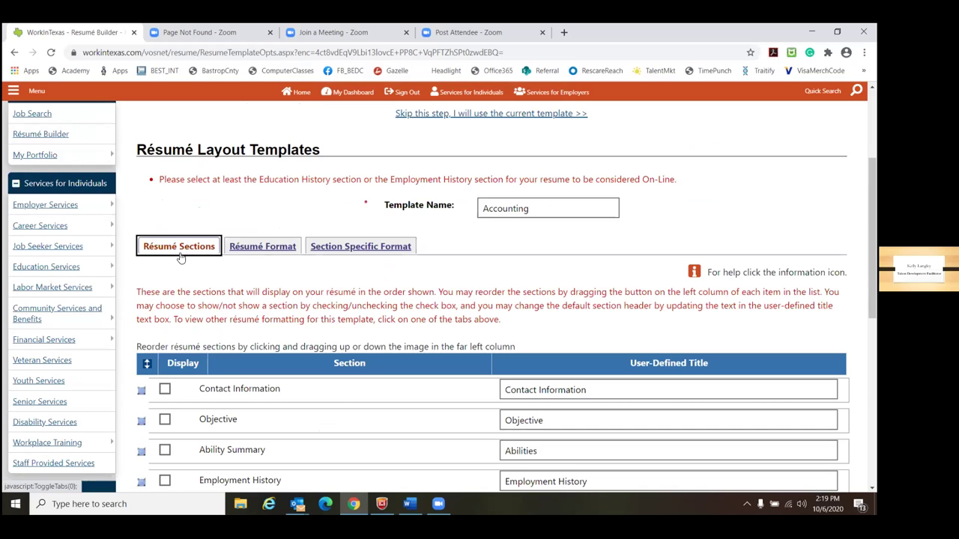
{"action": "scroll", "coordinate": [168, 278], "scroll_direction": "down", "scroll_amount": 2}
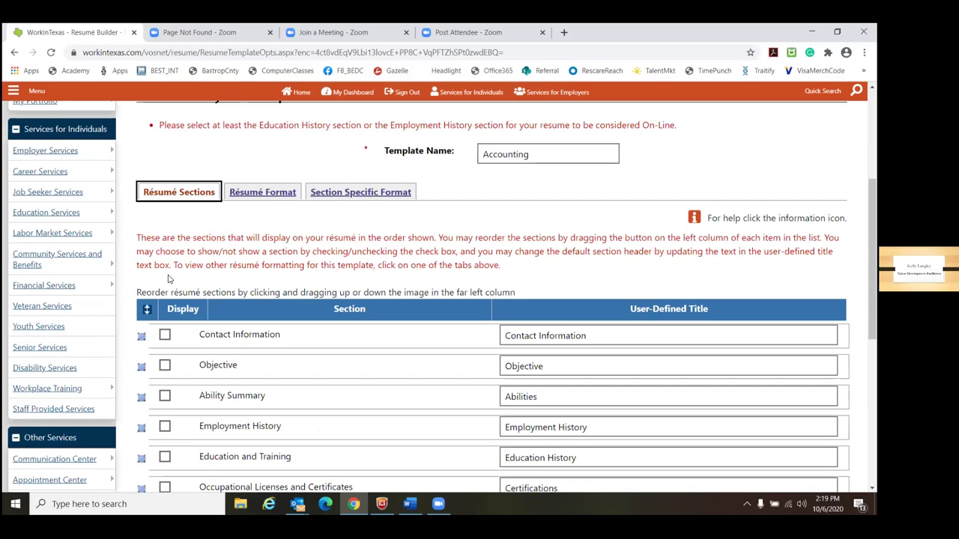
{"action": "left_click", "coordinate": [165, 218]}
{"action": "scroll", "coordinate": [199, 334], "scroll_direction": "down", "scroll_amount": 3}
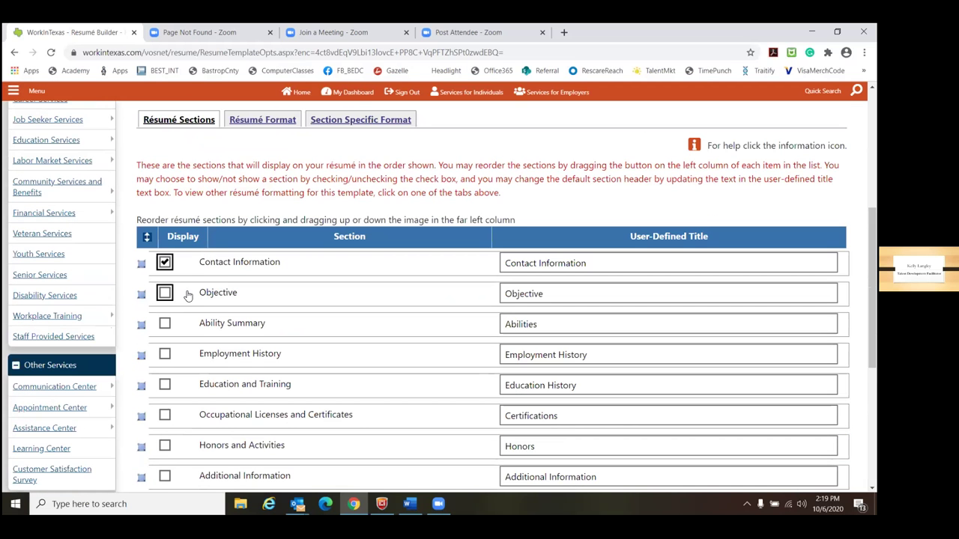
{"action": "left_click", "coordinate": [213, 330]}
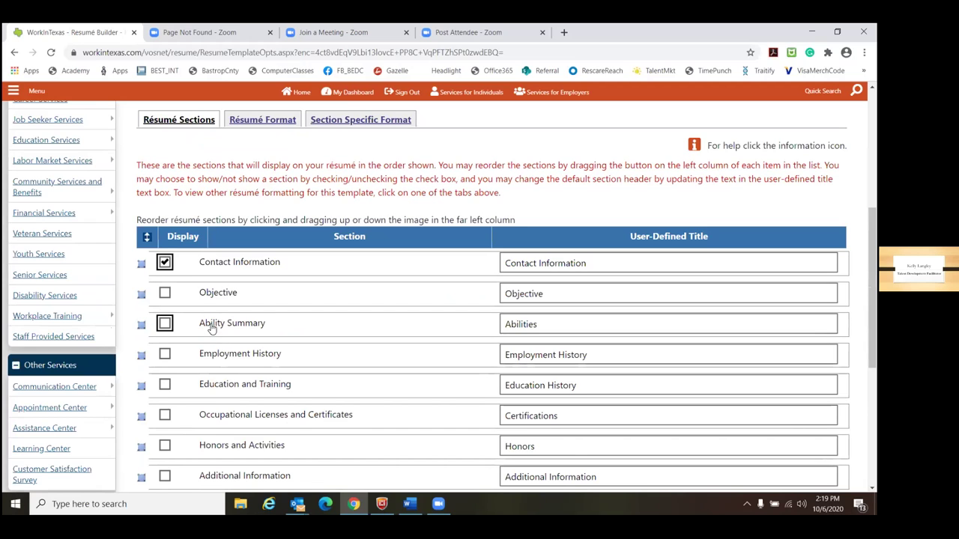
{"action": "left_click", "coordinate": [167, 324]}
{"action": "scroll", "coordinate": [233, 327], "scroll_direction": "down", "scroll_amount": 2}
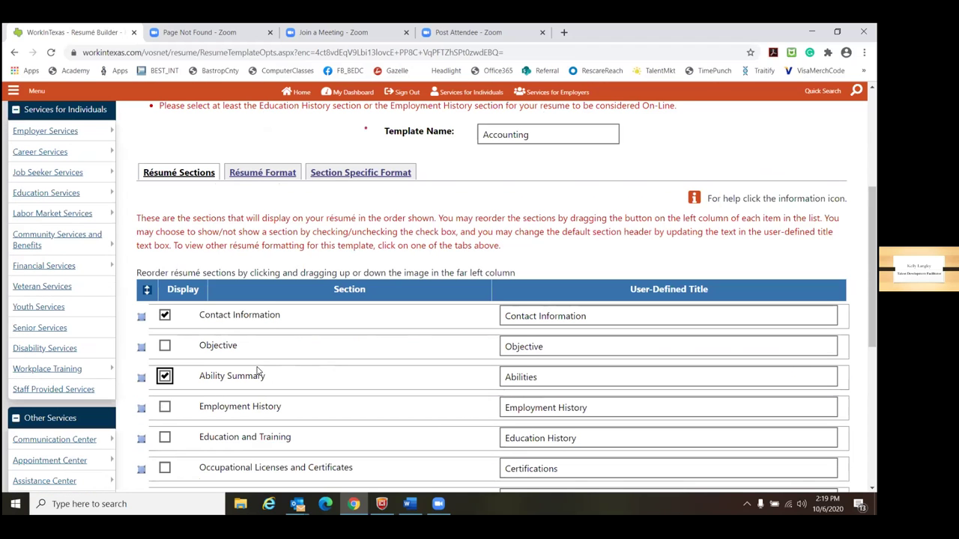
Turn on display of the Employment History and Education and Training sections
{"action": "scroll", "coordinate": [218, 375], "scroll_direction": "down", "scroll_amount": 1}
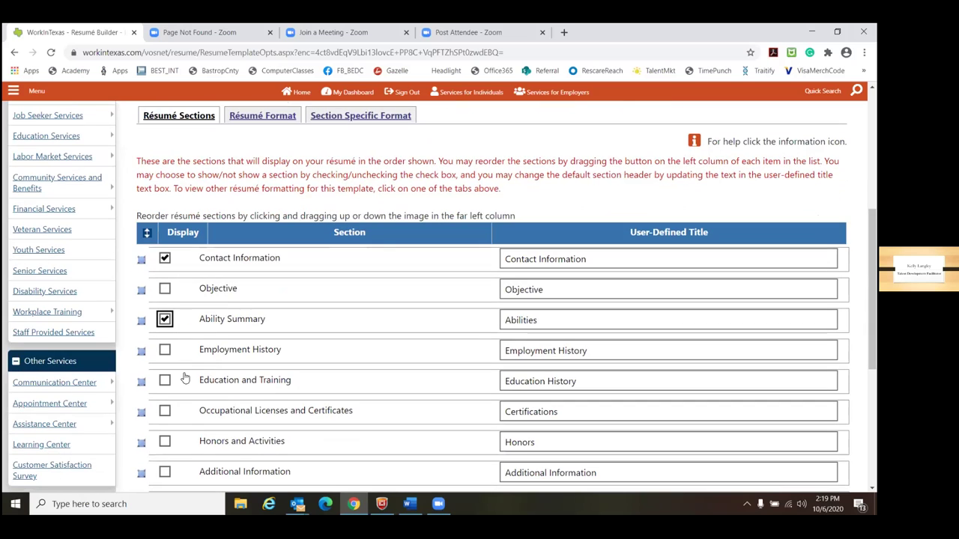
{"action": "left_click", "coordinate": [165, 351]}
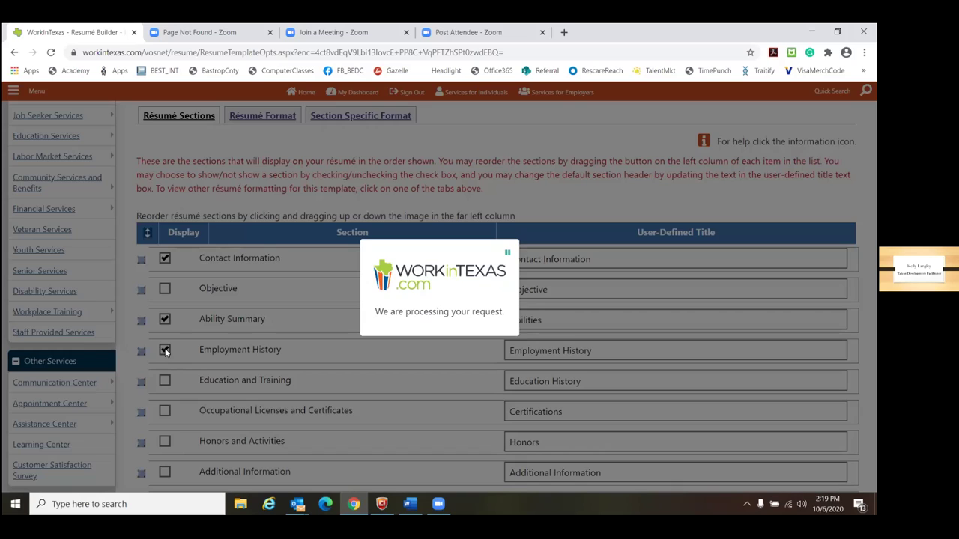
{"action": "scroll", "coordinate": [172, 359], "scroll_direction": "down", "scroll_amount": 3}
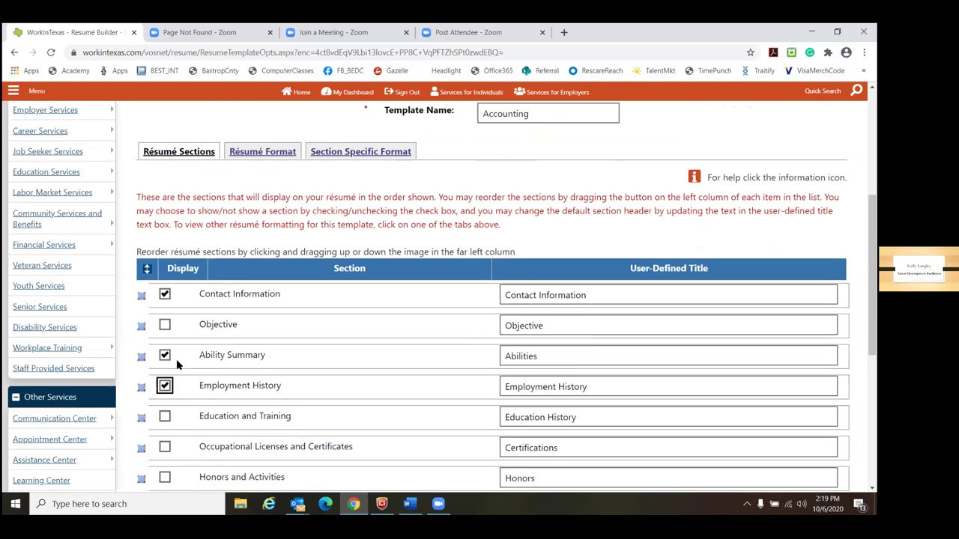
{"action": "left_click", "coordinate": [166, 352]}
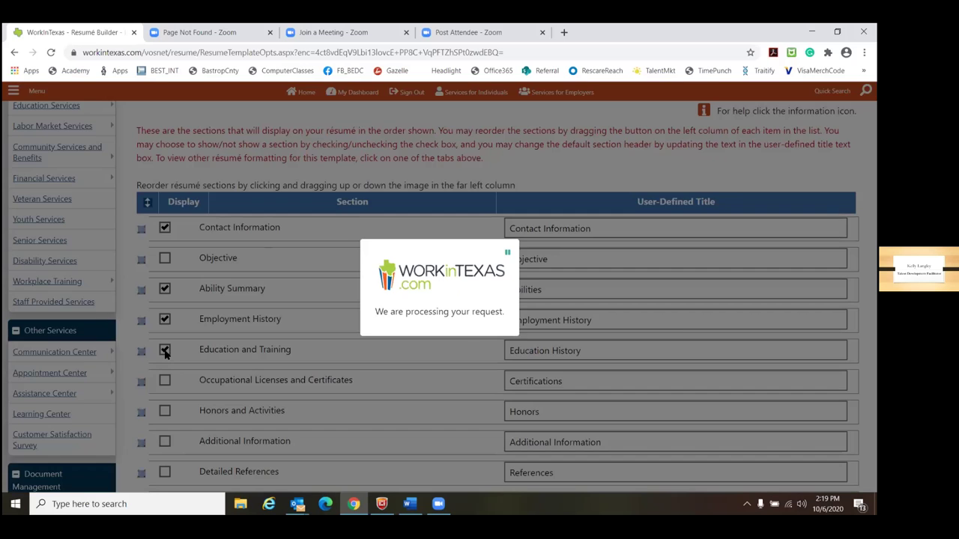
{"action": "scroll", "coordinate": [170, 358], "scroll_direction": "down", "scroll_amount": 2}
{"action": "scroll", "coordinate": [171, 358], "scroll_direction": "down", "scroll_amount": 2}
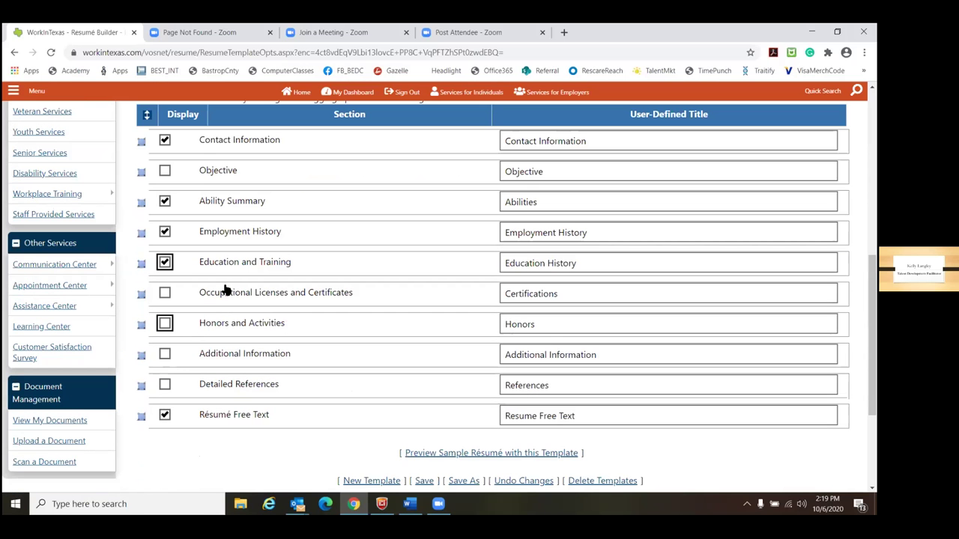
Turn off the Résumé Free Text section and turn on Occupational Licenses and Certificates
{"action": "left_click", "coordinate": [164, 415]}
{"action": "scroll", "coordinate": [242, 386], "scroll_direction": "down", "scroll_amount": 2}
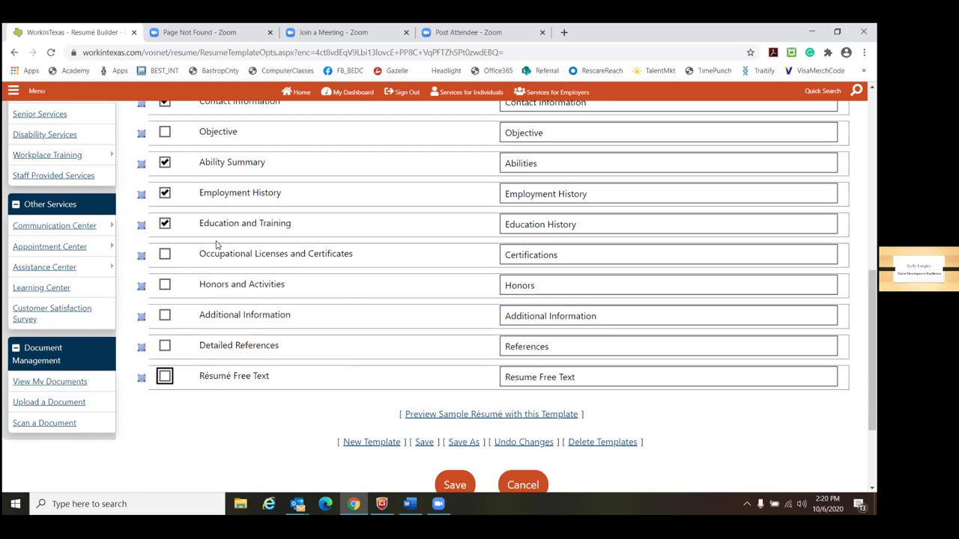
{"action": "left_click", "coordinate": [164, 256]}
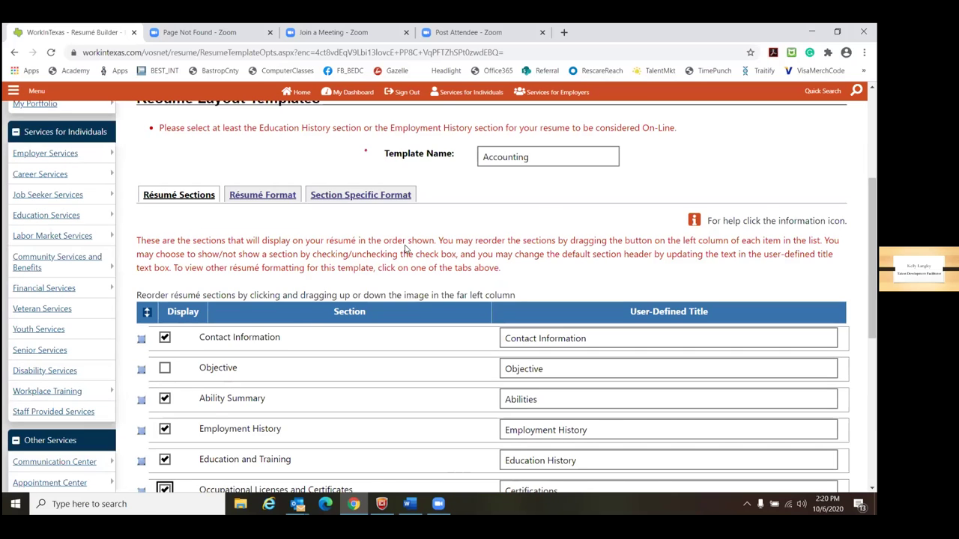
Check the template name and selected sections, and save the Accounting template
{"action": "scroll", "coordinate": [551, 240], "scroll_direction": "down", "scroll_amount": 3}
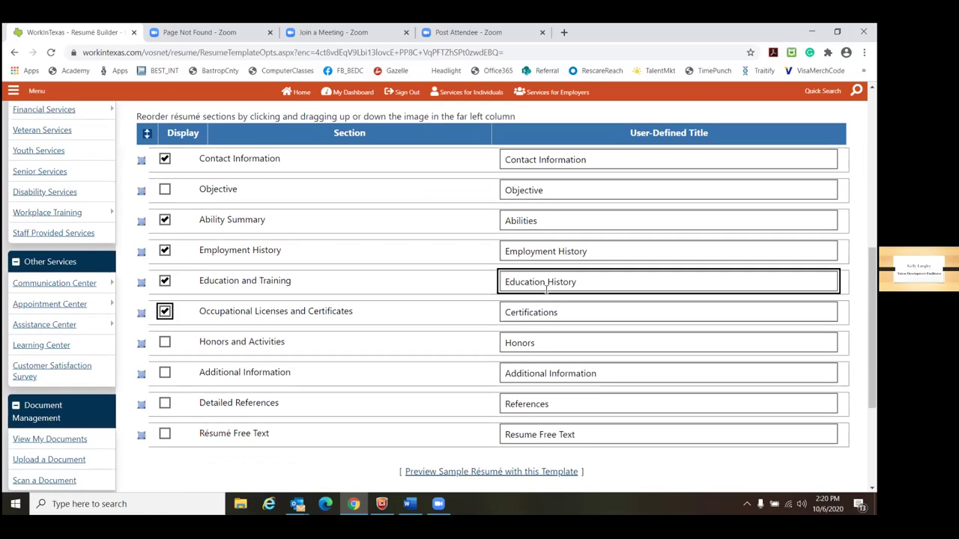
{"action": "scroll", "coordinate": [547, 291], "scroll_direction": "down", "scroll_amount": 3}
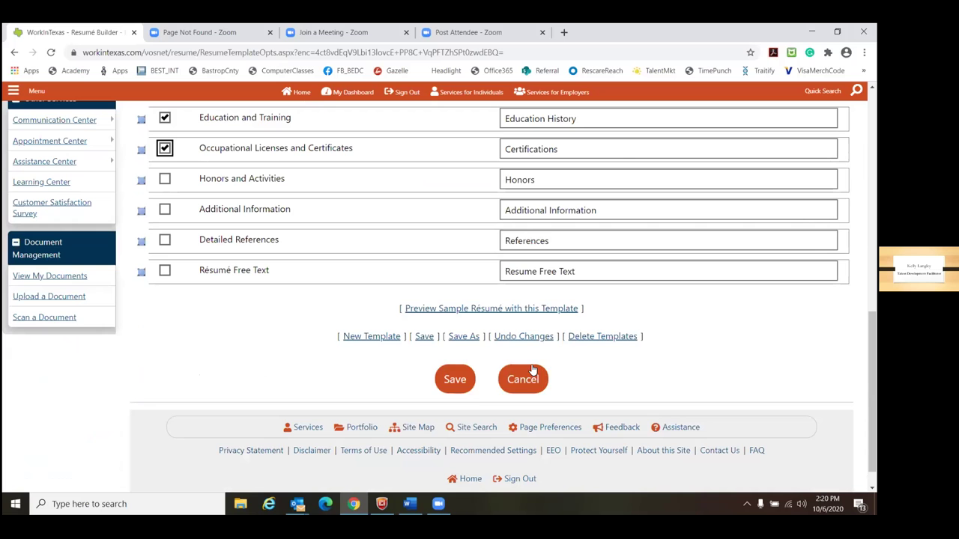
{"action": "left_click", "coordinate": [454, 379]}
{"action": "scroll", "coordinate": [441, 261], "scroll_direction": "up", "scroll_amount": 2}
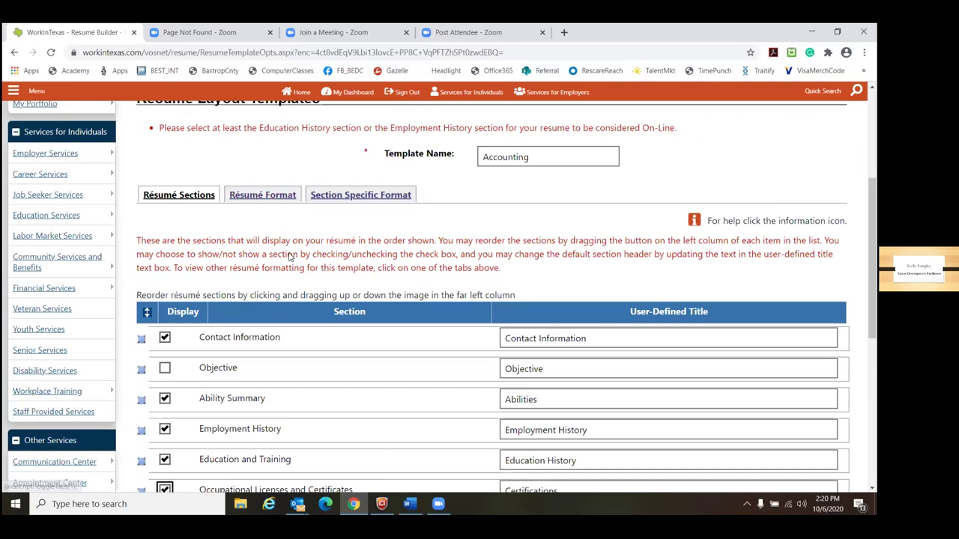
{"action": "left_click", "coordinate": [505, 159]}
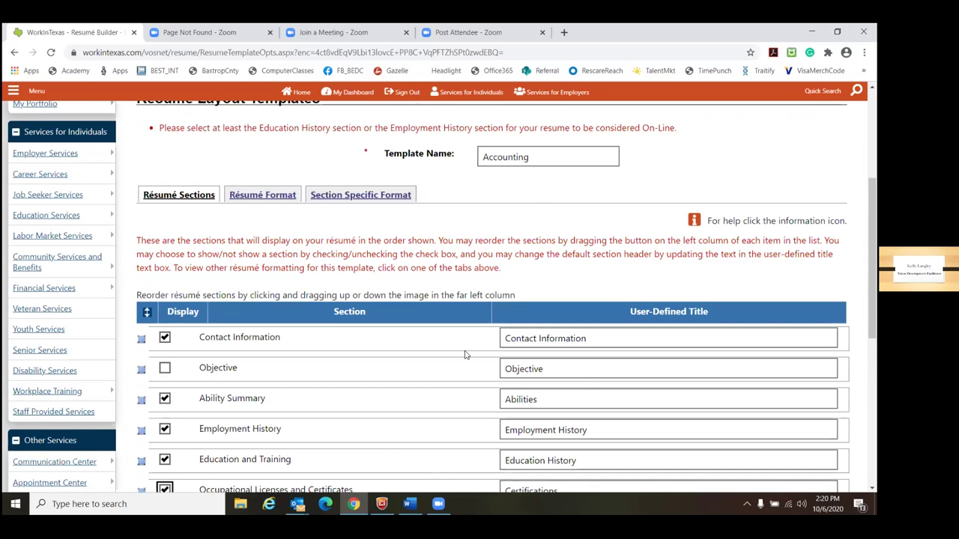
{"action": "scroll", "coordinate": [465, 353], "scroll_direction": "down", "scroll_amount": 2}
{"action": "scroll", "coordinate": [465, 404], "scroll_direction": "down", "scroll_amount": 2}
{"action": "left_click", "coordinate": [456, 381]}
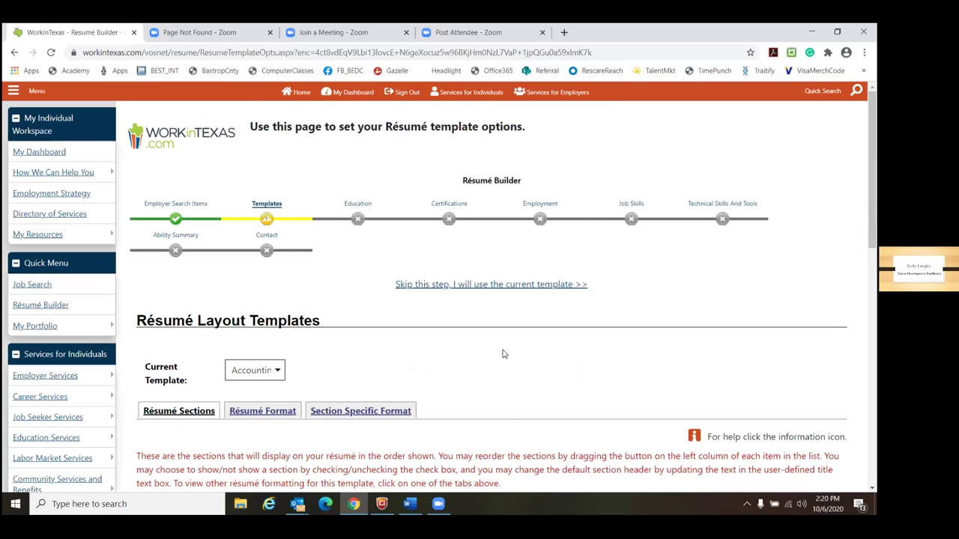
Keep Accounting as the current template and continue to the next résumé builder section
{"action": "scroll", "coordinate": [505, 351], "scroll_direction": "down", "scroll_amount": 1}
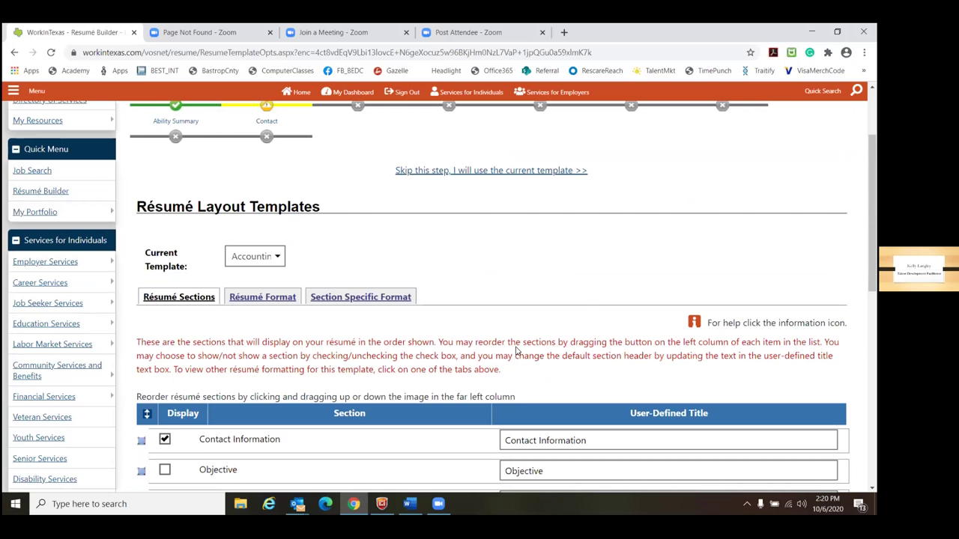
{"action": "scroll", "coordinate": [516, 350], "scroll_direction": "down", "scroll_amount": 5}
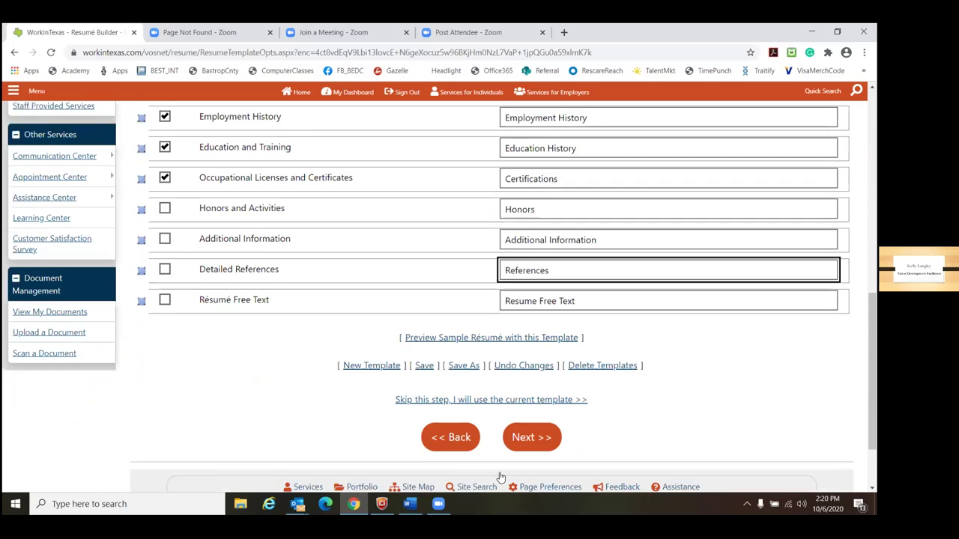
{"action": "scroll", "coordinate": [500, 478], "scroll_direction": "down", "scroll_amount": 1}
{"action": "left_click", "coordinate": [539, 405]}
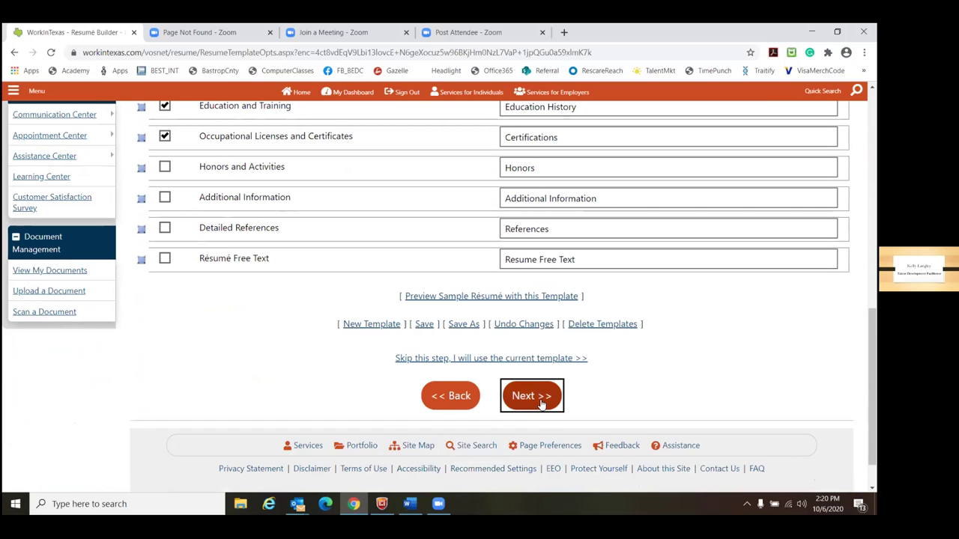
Check that Accounting is the current layout template and continue to the Education section of the résumé builder
{"action": "scroll", "coordinate": [318, 310], "scroll_direction": "up", "scroll_amount": 6}
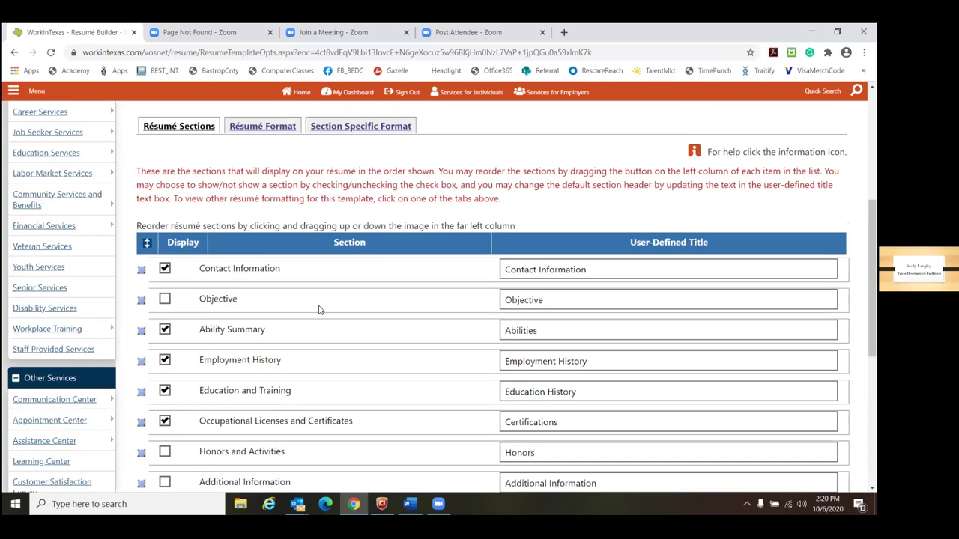
{"action": "left_click", "coordinate": [281, 256]}
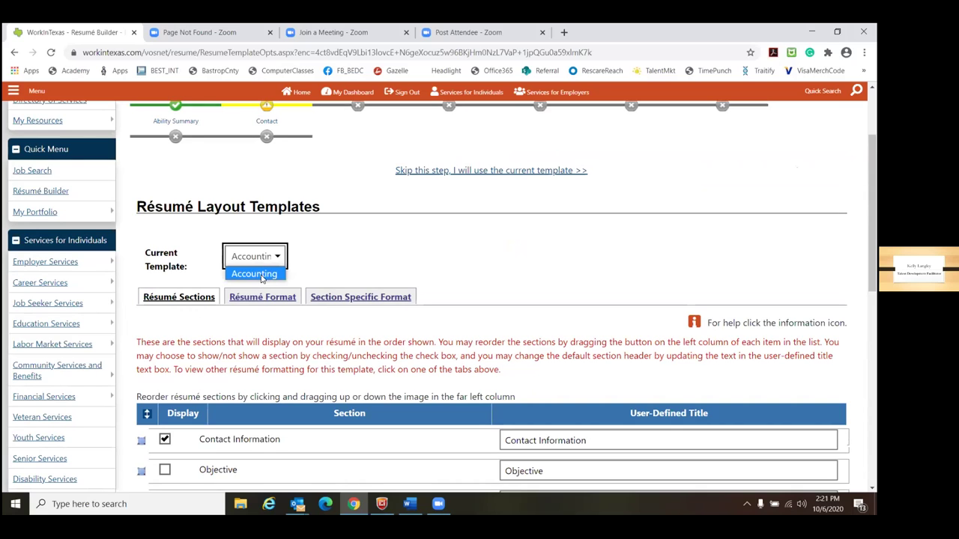
{"action": "left_click", "coordinate": [387, 230]}
{"action": "scroll", "coordinate": [251, 419], "scroll_direction": "down", "scroll_amount": 3}
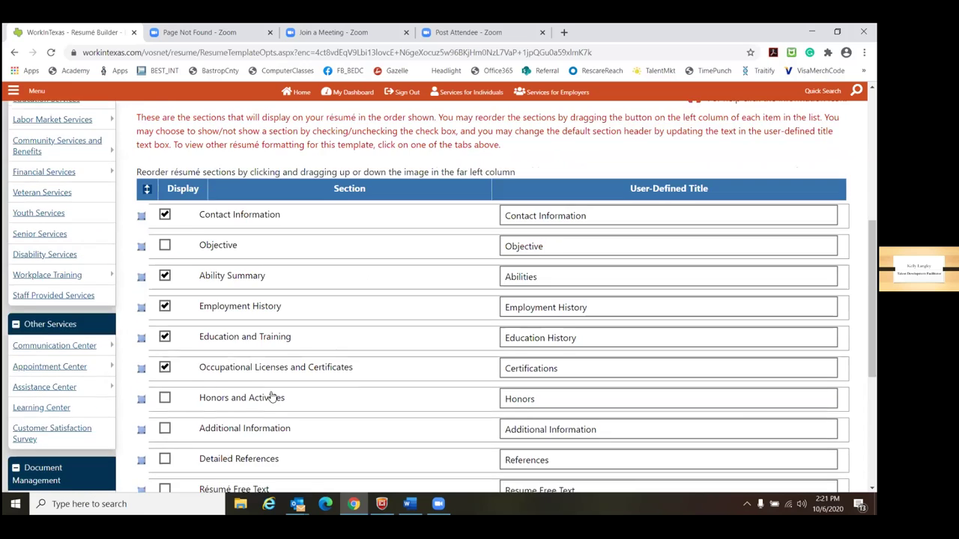
{"action": "scroll", "coordinate": [271, 397], "scroll_direction": "down", "scroll_amount": 3}
{"action": "left_click", "coordinate": [534, 397]}
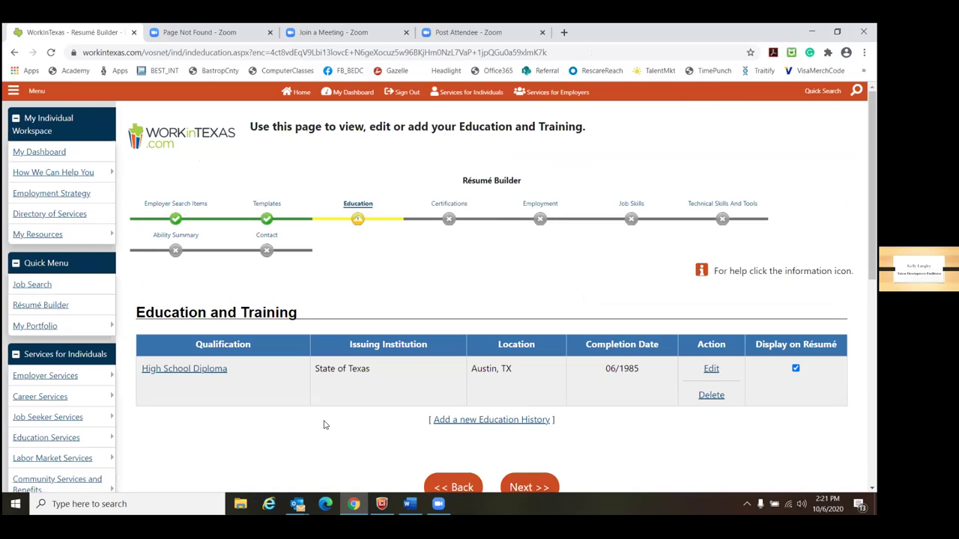
Keep the high school diploma displayed on the résumé and continue to the Certifications section
{"action": "mouse_move", "coordinate": [67, 236]}
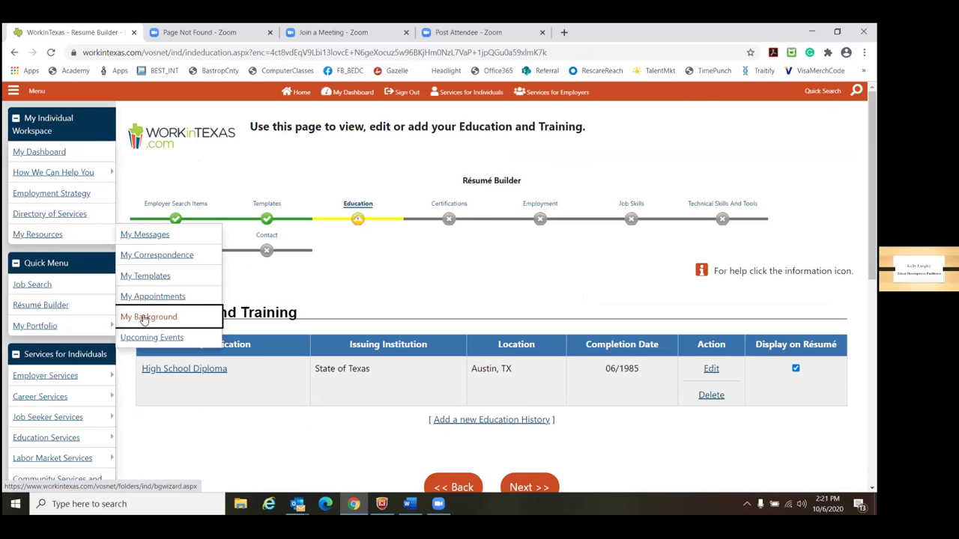
{"action": "scroll", "coordinate": [336, 433], "scroll_direction": "down", "scroll_amount": 1}
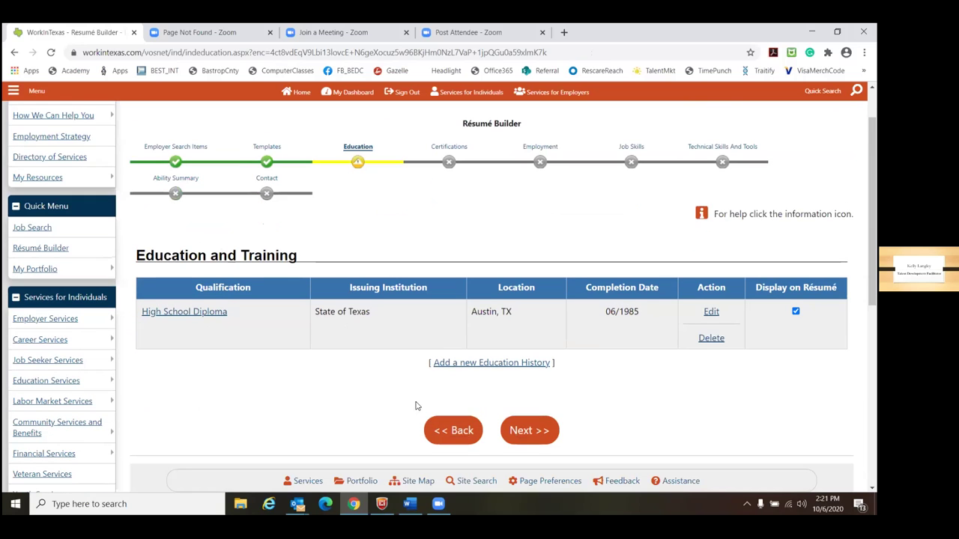
{"action": "left_click", "coordinate": [530, 432]}
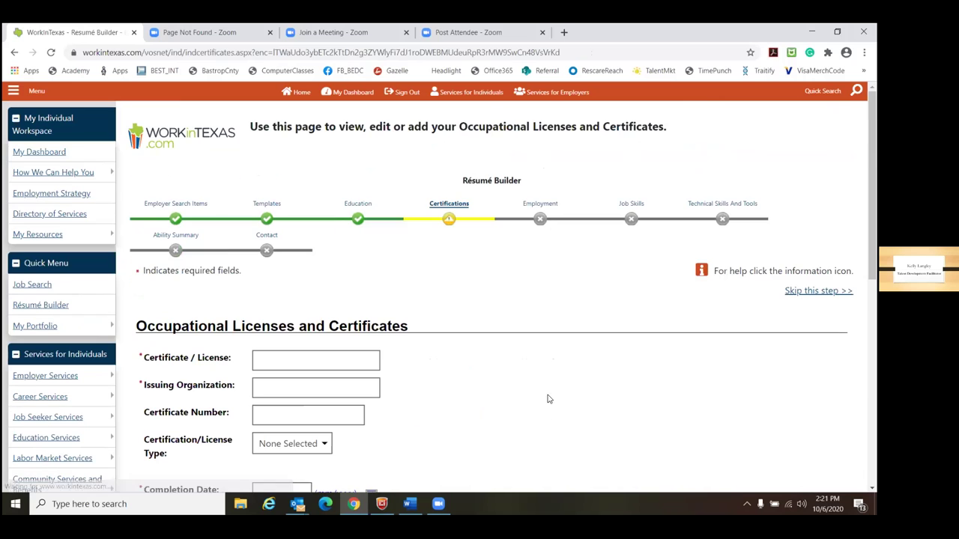
{"action": "left_click", "coordinate": [15, 52]}
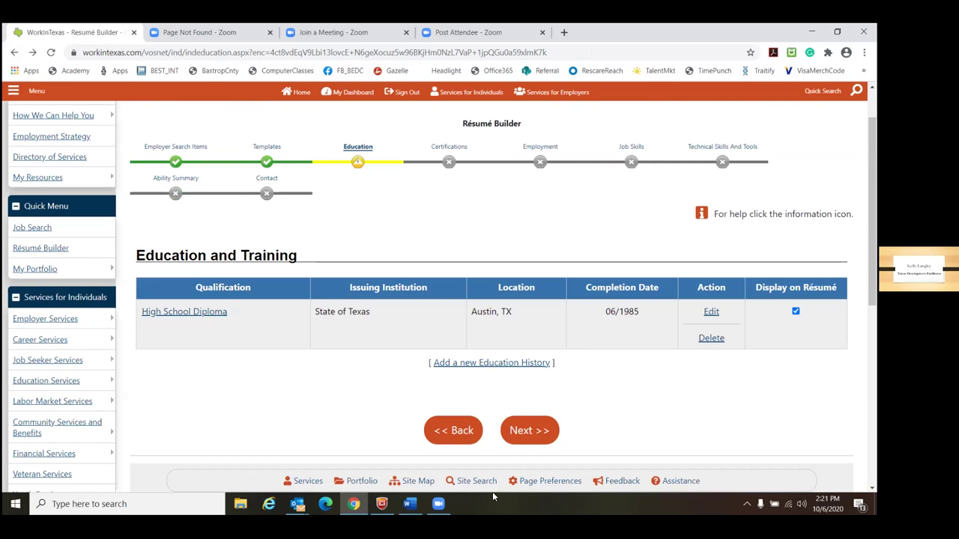
{"action": "left_click", "coordinate": [538, 433]}
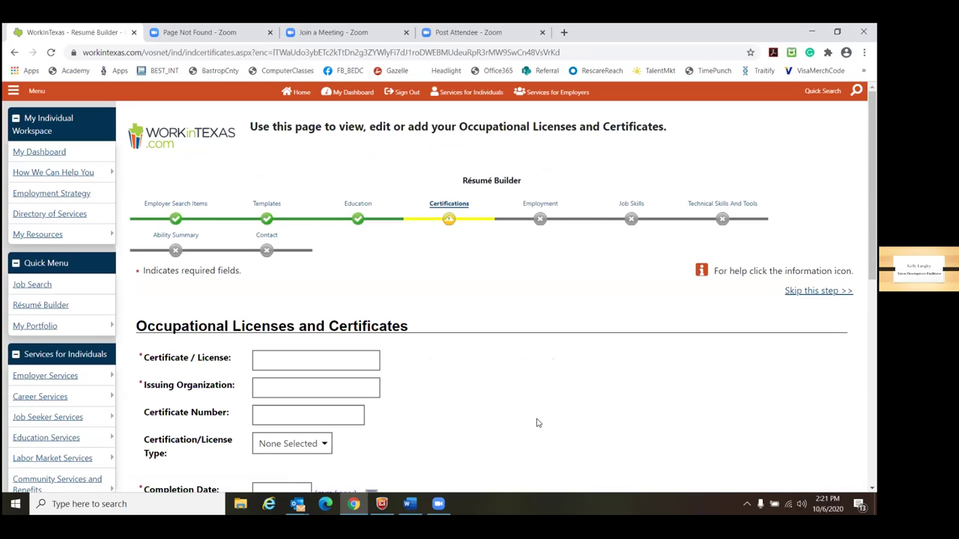
Enter aa as the certificate or license and 11 as its issuing organization
{"action": "scroll", "coordinate": [536, 423], "scroll_direction": "down", "scroll_amount": 4}
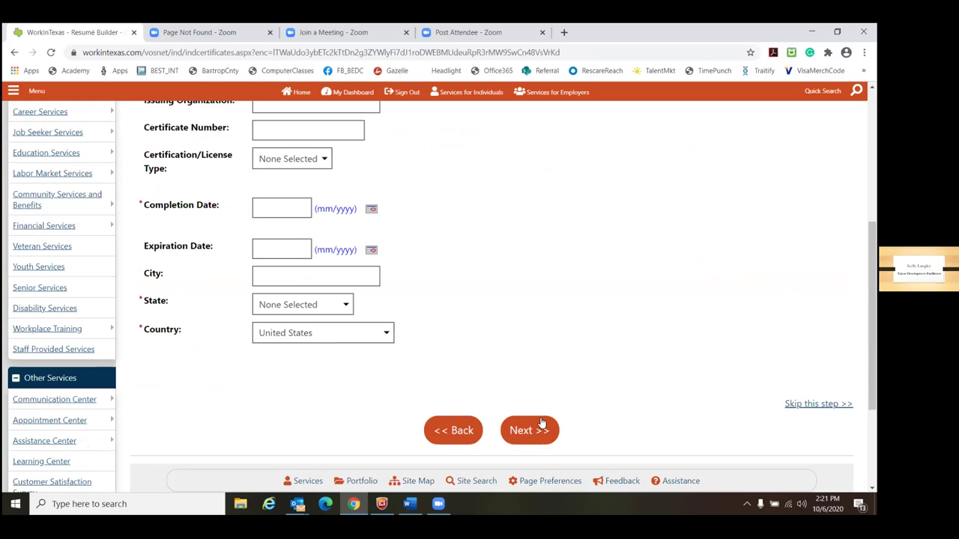
{"action": "left_click", "coordinate": [541, 424]}
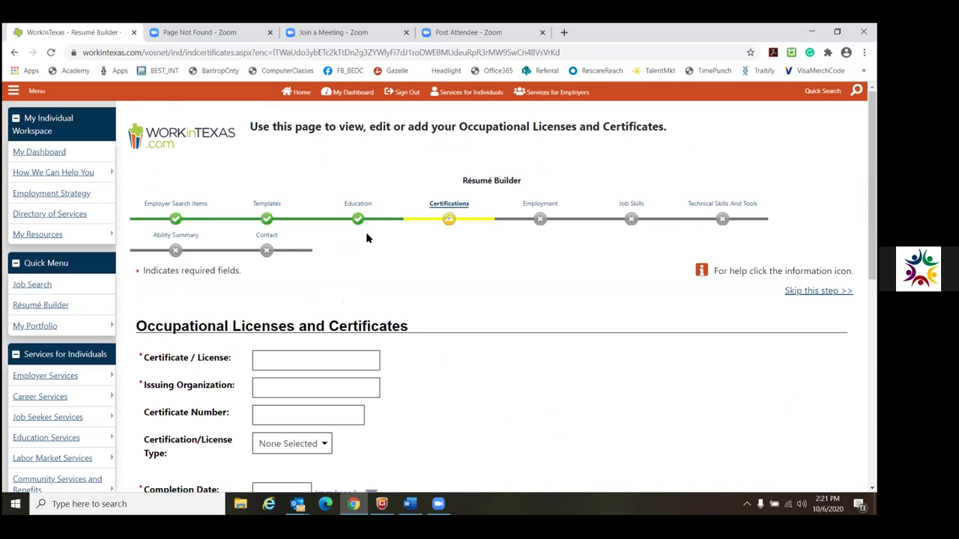
{"action": "left_click", "coordinate": [308, 352]}
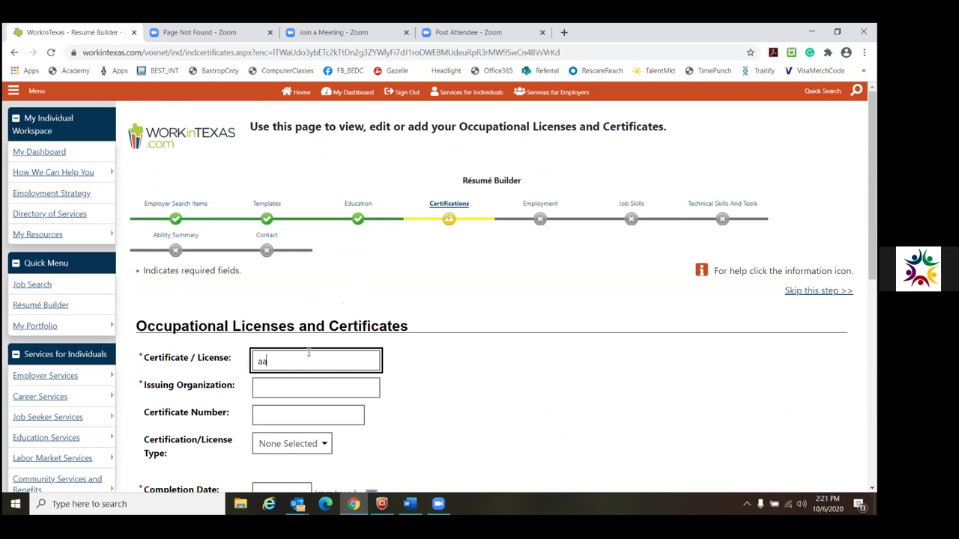
{"action": "left_click", "coordinate": [304, 384]}
{"action": "scroll", "coordinate": [292, 386], "scroll_direction": "down", "scroll_amount": 3}
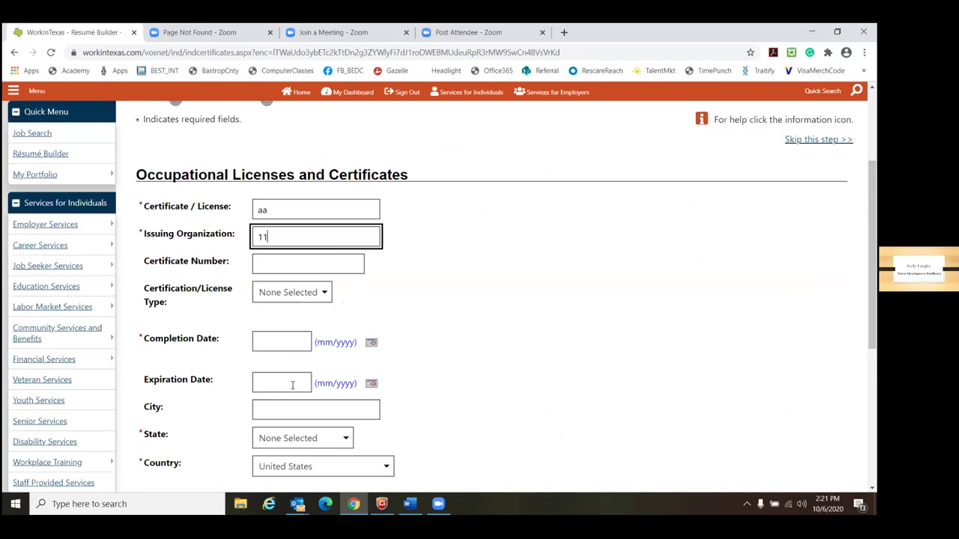
Set the certificate's completion date to 11/2020 and its state to Texas, and save the entry
{"action": "left_click", "coordinate": [373, 266]}
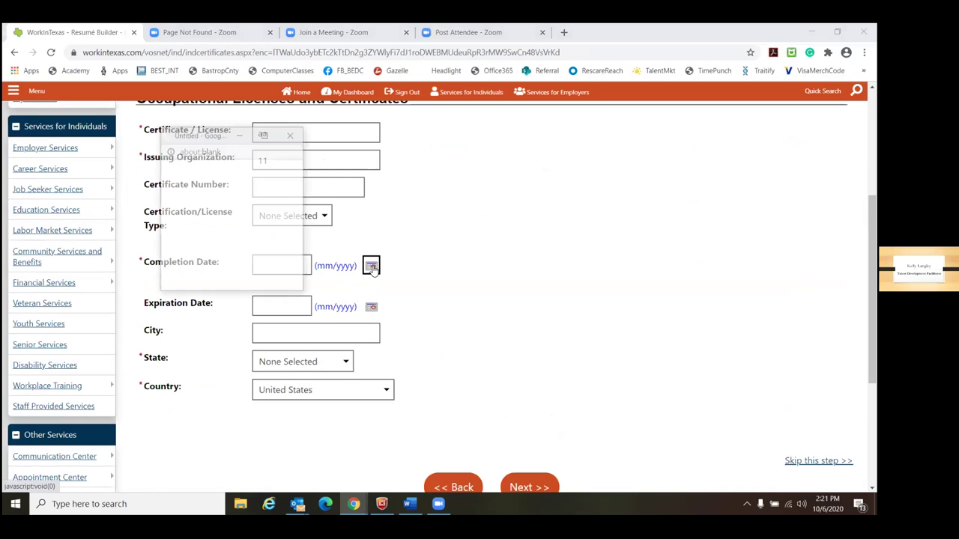
{"action": "left_click", "coordinate": [296, 186]}
{"action": "left_click", "coordinate": [252, 251]}
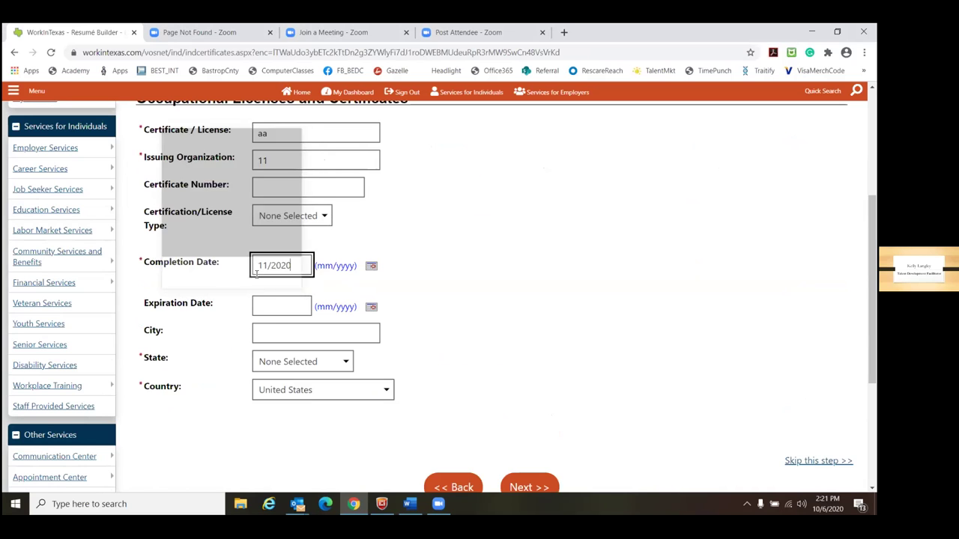
{"action": "left_click", "coordinate": [293, 362]}
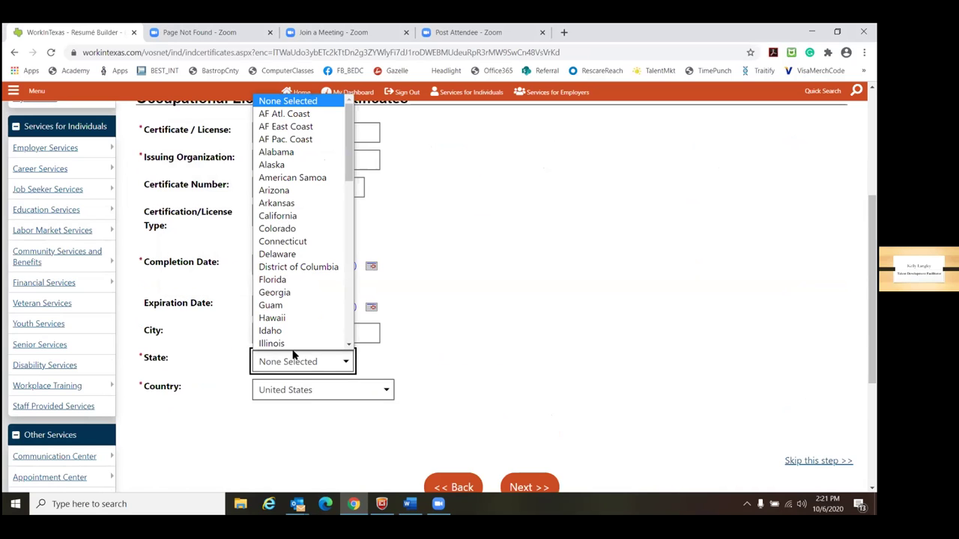
{"action": "scroll", "coordinate": [296, 255], "scroll_direction": "down", "scroll_amount": 12}
{"action": "left_click", "coordinate": [296, 242]}
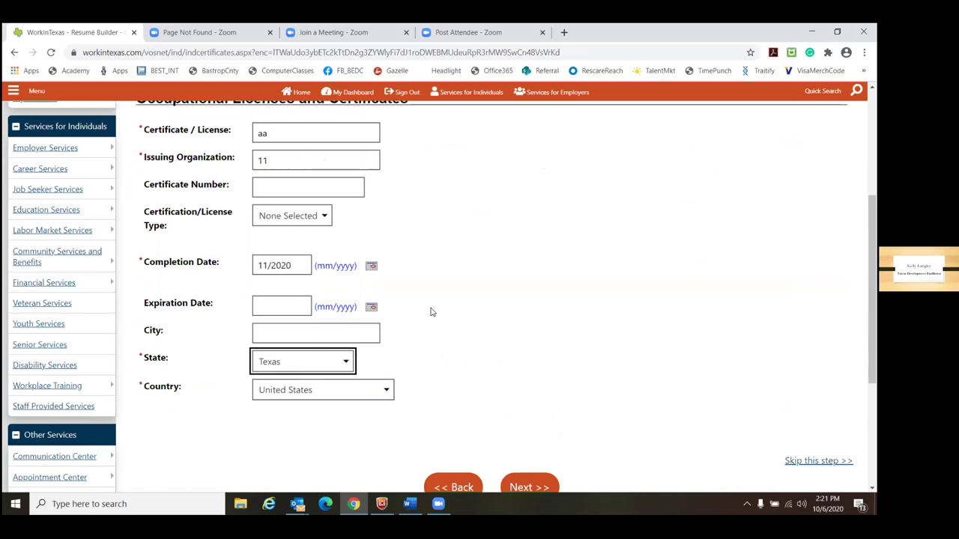
{"action": "scroll", "coordinate": [432, 314], "scroll_direction": "up", "scroll_amount": 1}
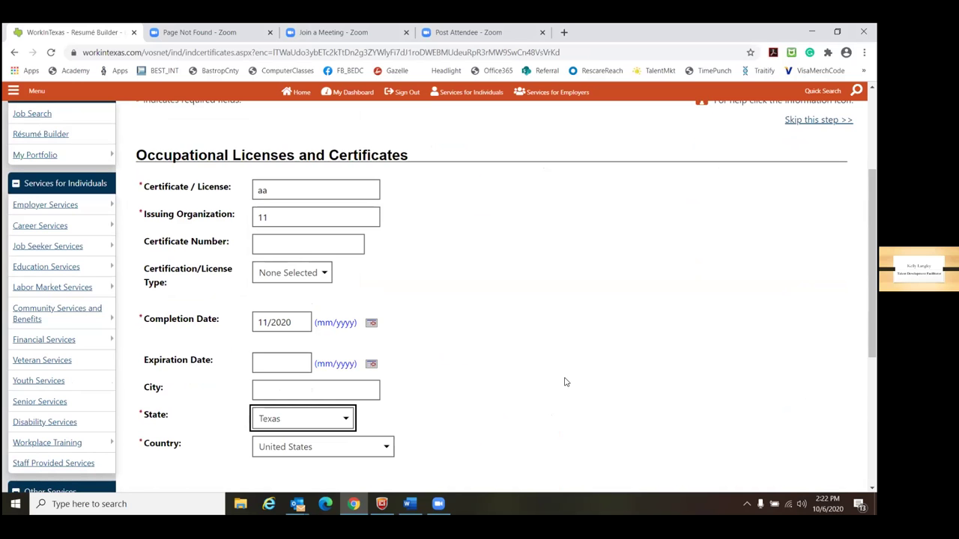
{"action": "scroll", "coordinate": [561, 374], "scroll_direction": "down", "scroll_amount": 2}
{"action": "left_click", "coordinate": [526, 430]}
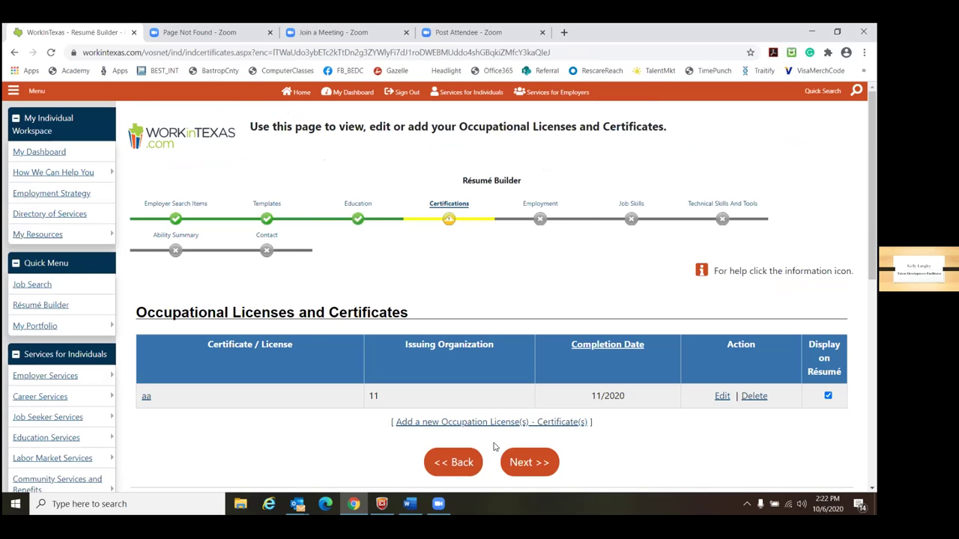
Keep the certificate and all employment history entries displayed on the résumé and continue to the Job Skills section
{"action": "left_click", "coordinate": [534, 465]}
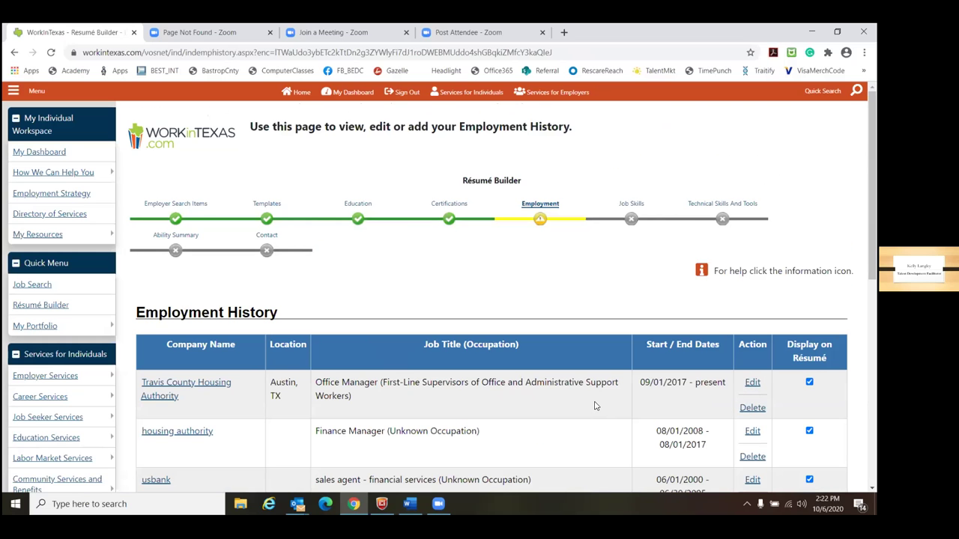
{"action": "scroll", "coordinate": [596, 405], "scroll_direction": "down", "scroll_amount": 3}
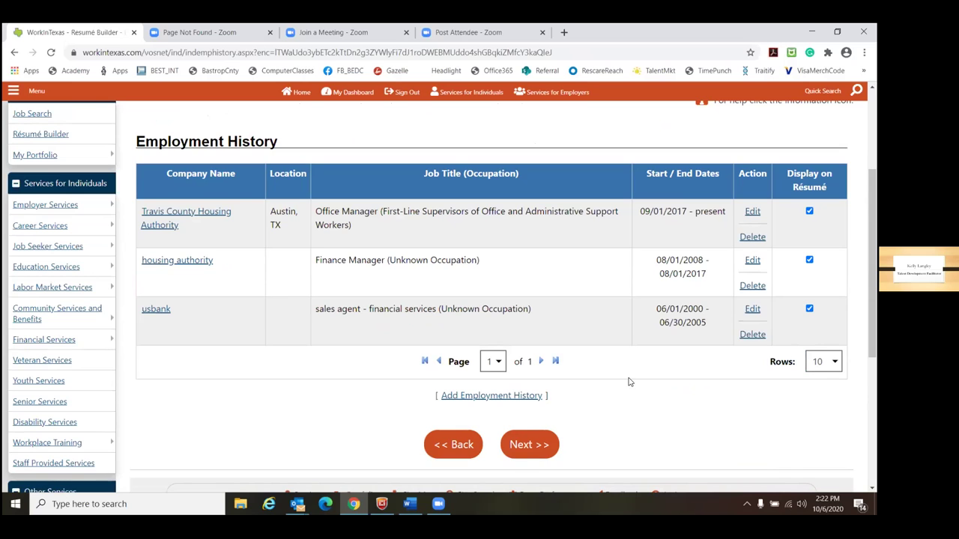
{"action": "left_click", "coordinate": [537, 448]}
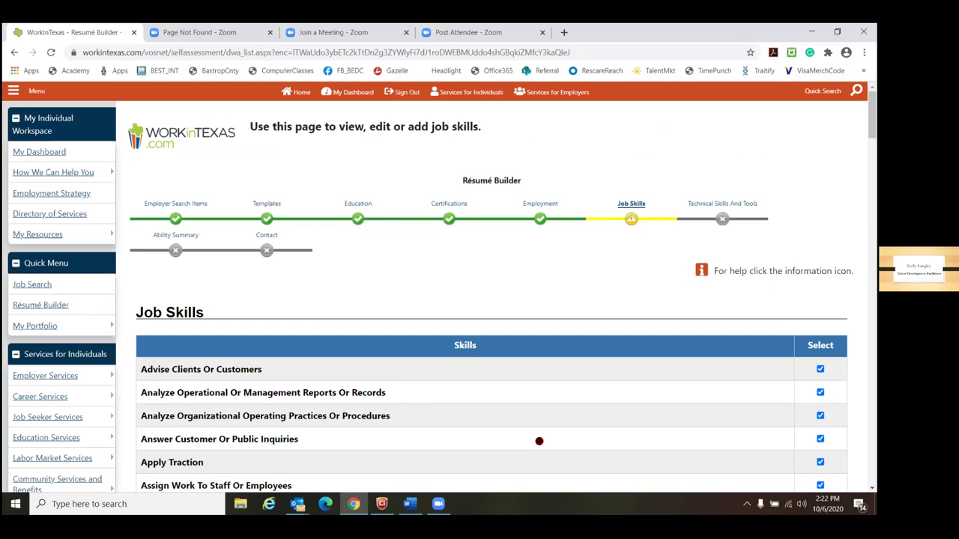
Review the job skills list, keep every skill selected, and continue to the Technical Skills And Tools section
{"action": "scroll", "coordinate": [536, 440], "scroll_direction": "down", "scroll_amount": 3}
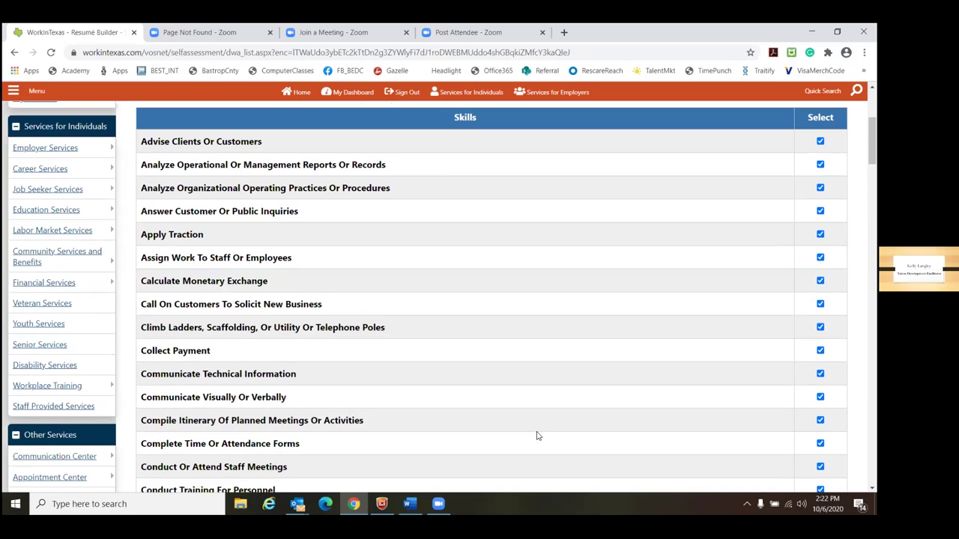
{"action": "scroll", "coordinate": [537, 436], "scroll_direction": "down", "scroll_amount": 5}
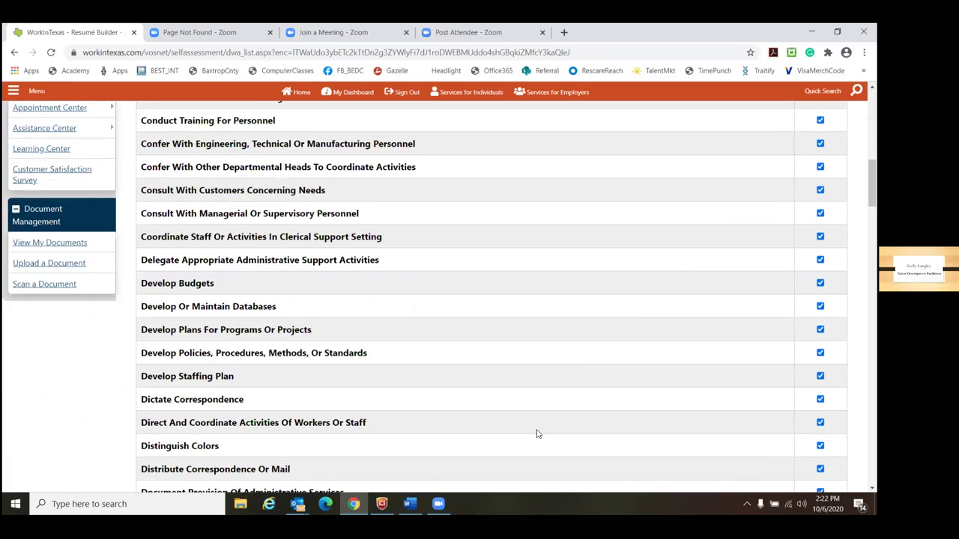
{"action": "scroll", "coordinate": [537, 434], "scroll_direction": "down", "scroll_amount": 15}
{"action": "scroll", "coordinate": [536, 434], "scroll_direction": "down", "scroll_amount": 12}
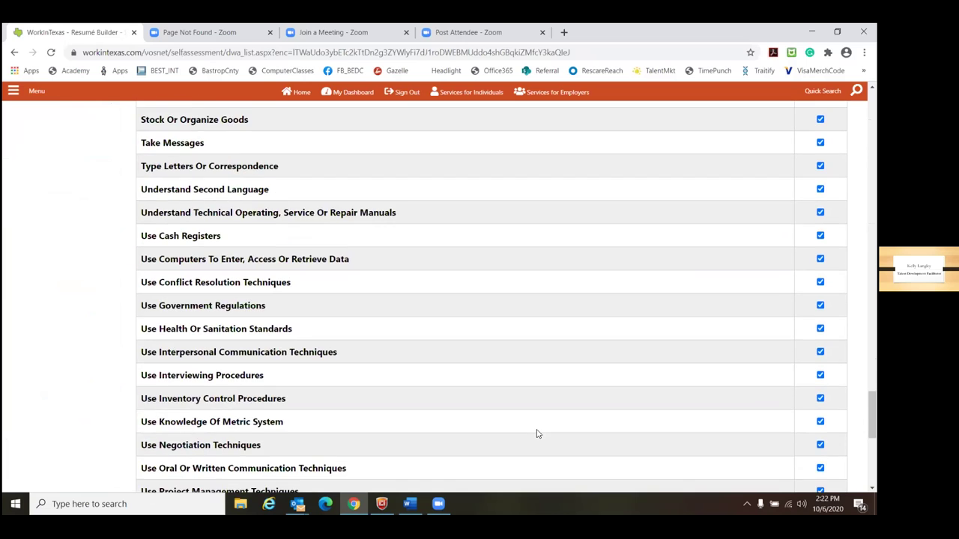
{"action": "scroll", "coordinate": [536, 434], "scroll_direction": "down", "scroll_amount": 5}
{"action": "left_click", "coordinate": [536, 349]}
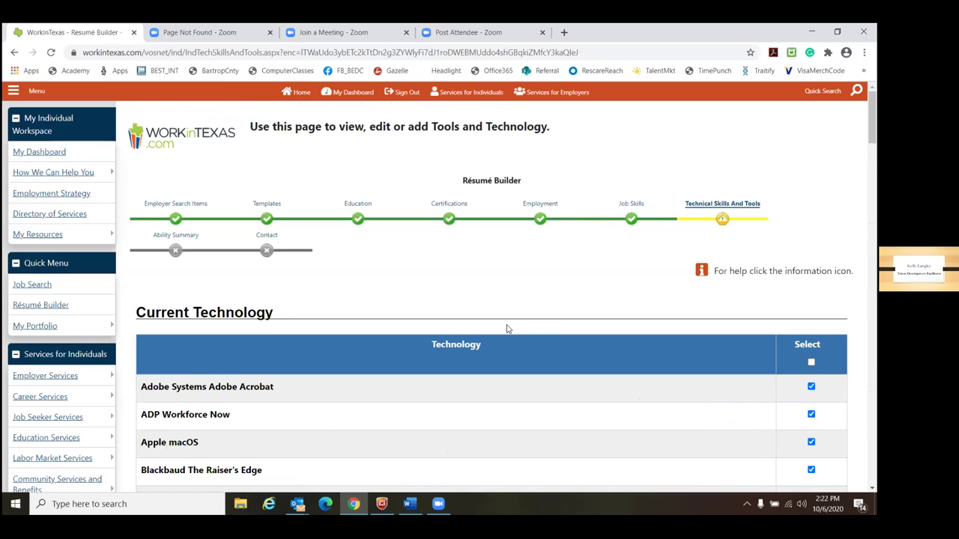
Review the technology and tools lists, keep all items selected, and continue to the Ability Summary section
{"action": "scroll", "coordinate": [565, 394], "scroll_direction": "down", "scroll_amount": 7}
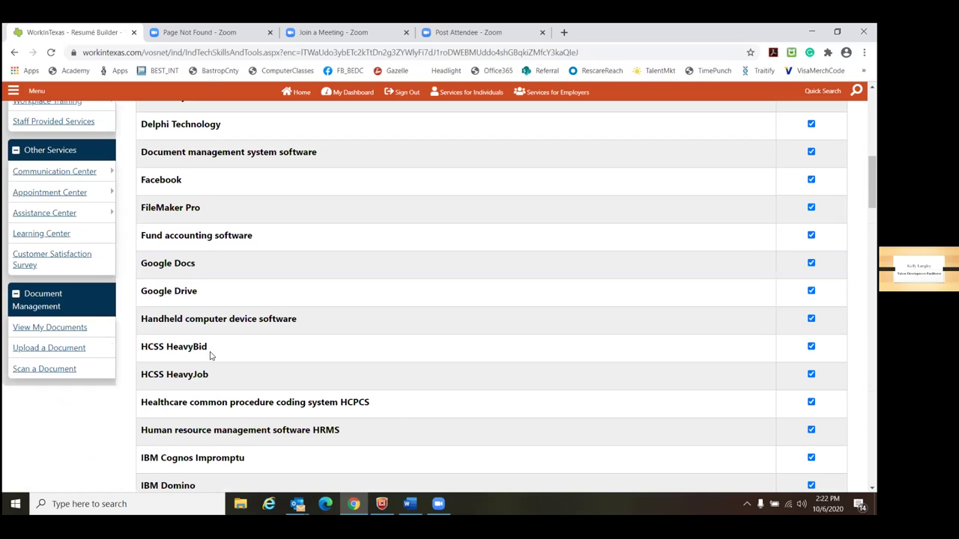
{"action": "scroll", "coordinate": [409, 362], "scroll_direction": "down", "scroll_amount": 3}
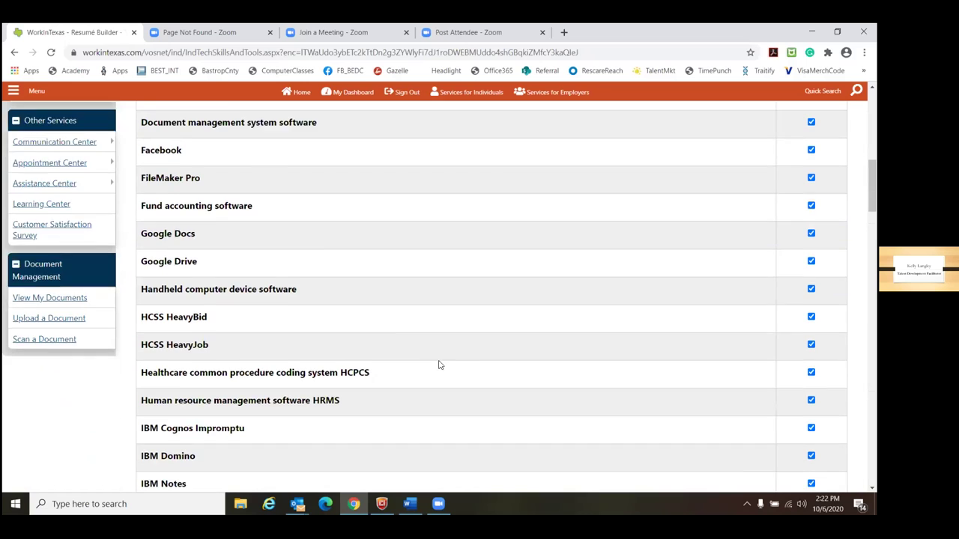
{"action": "scroll", "coordinate": [529, 422], "scroll_direction": "down", "scroll_amount": 5}
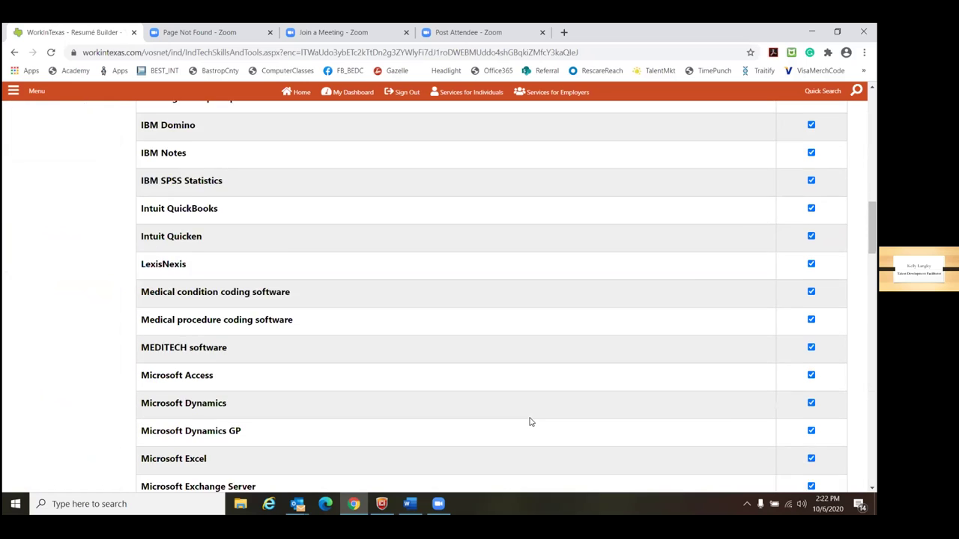
{"action": "scroll", "coordinate": [530, 422], "scroll_direction": "down", "scroll_amount": 3}
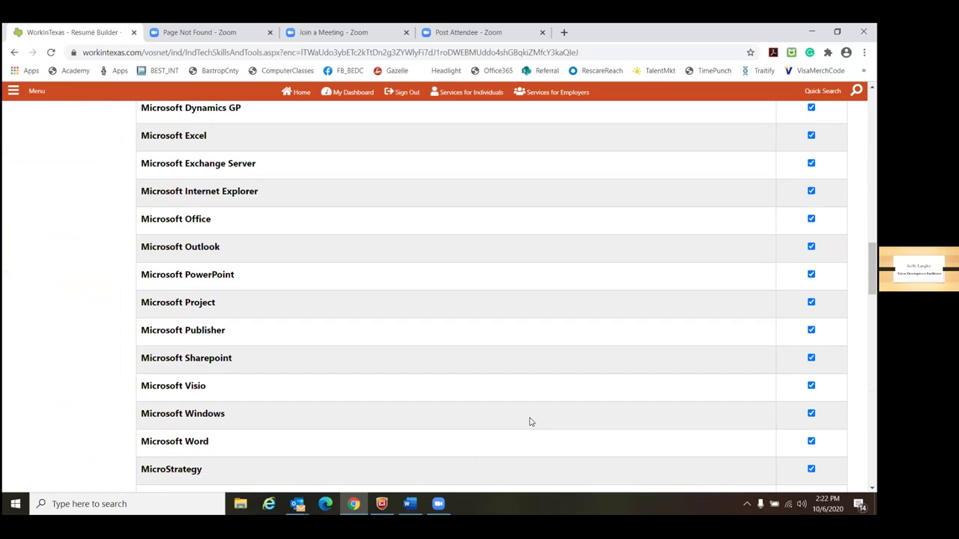
{"action": "scroll", "coordinate": [530, 422], "scroll_direction": "down", "scroll_amount": 5}
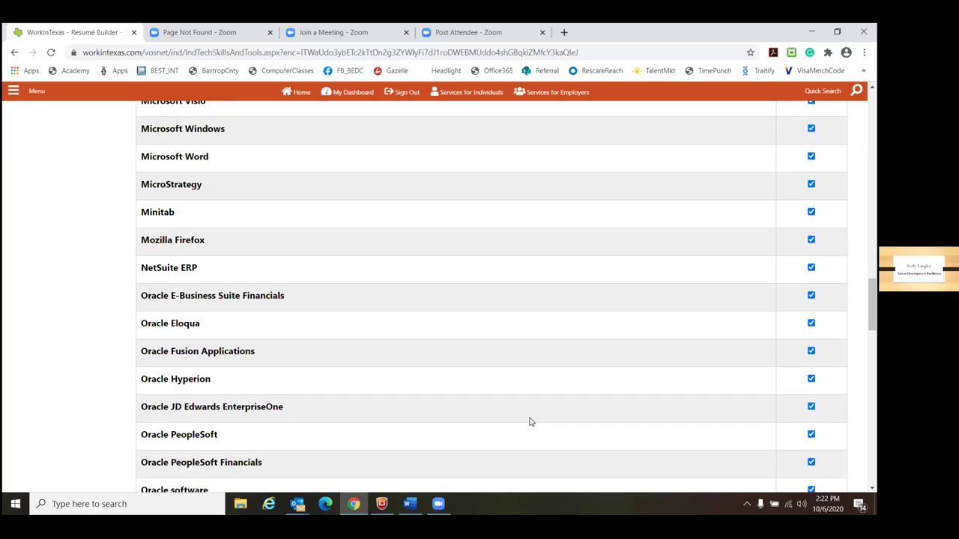
{"action": "scroll", "coordinate": [530, 422], "scroll_direction": "down", "scroll_amount": 6}
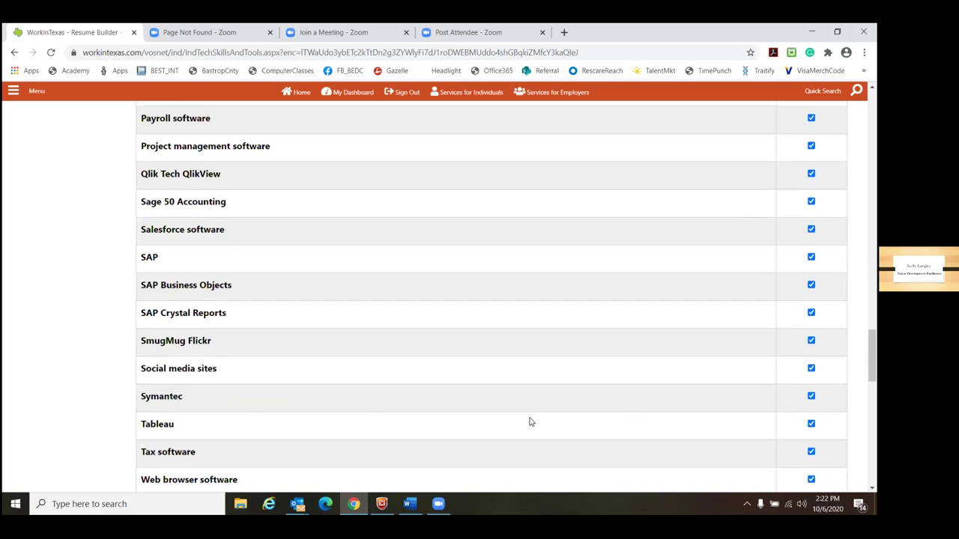
{"action": "scroll", "coordinate": [530, 422], "scroll_direction": "down", "scroll_amount": 5}
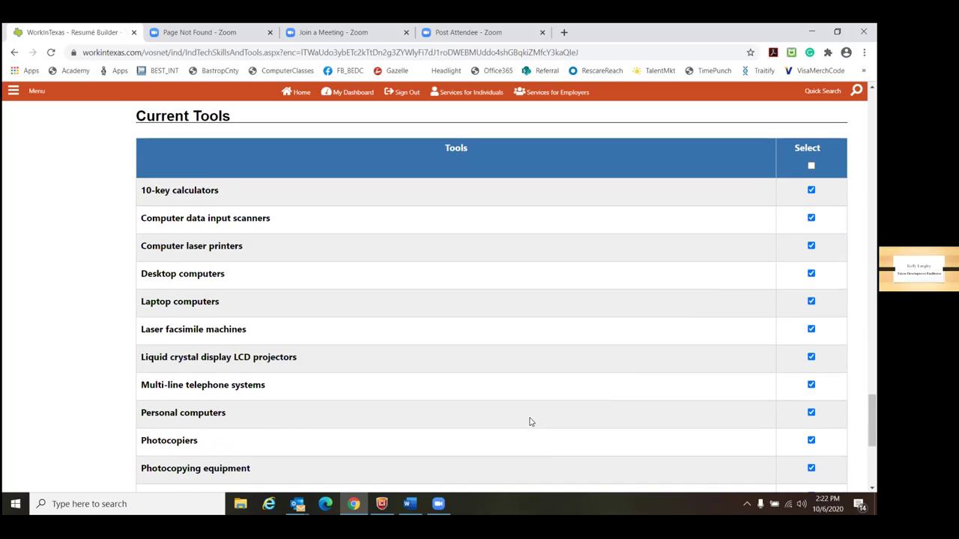
{"action": "left_click", "coordinate": [536, 417]}
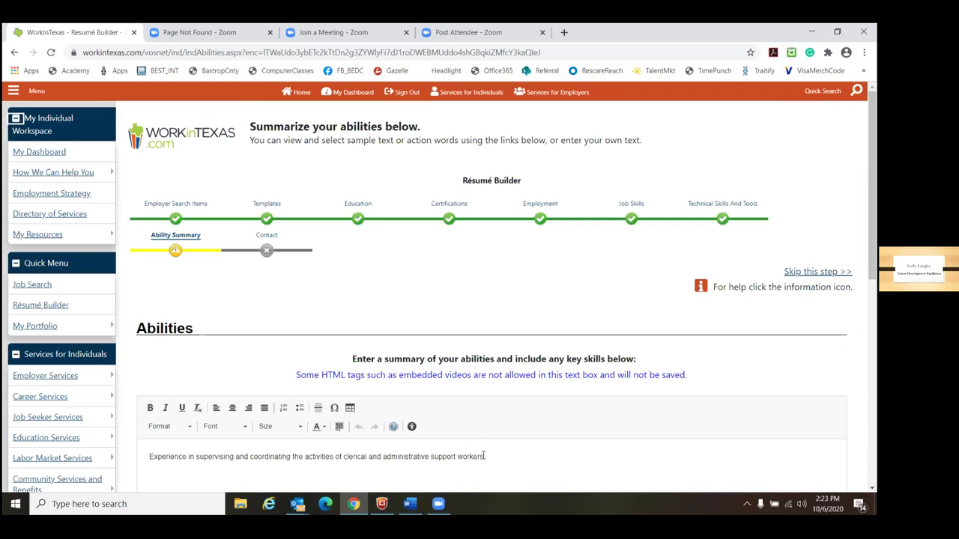
{"action": "key", "text": "Tab"}
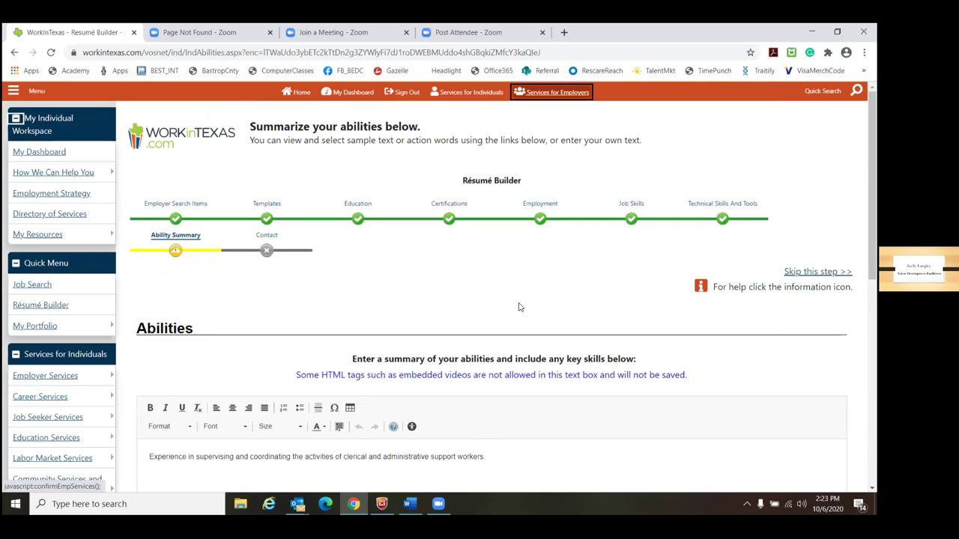
Keep the existing abilities summary with background information updating enabled, and continue to the Contact section
{"action": "left_click", "coordinate": [568, 440]}
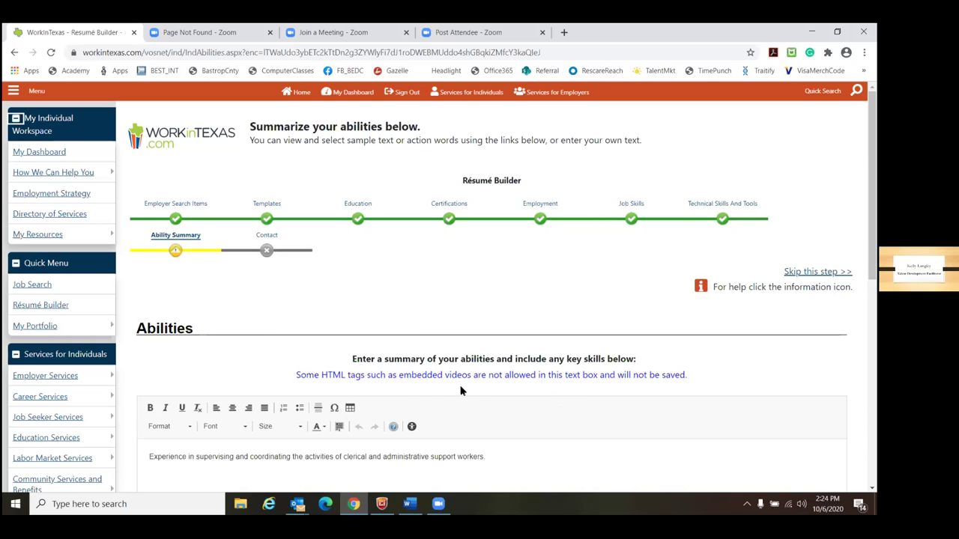
{"action": "scroll", "coordinate": [465, 394], "scroll_direction": "down", "scroll_amount": 3}
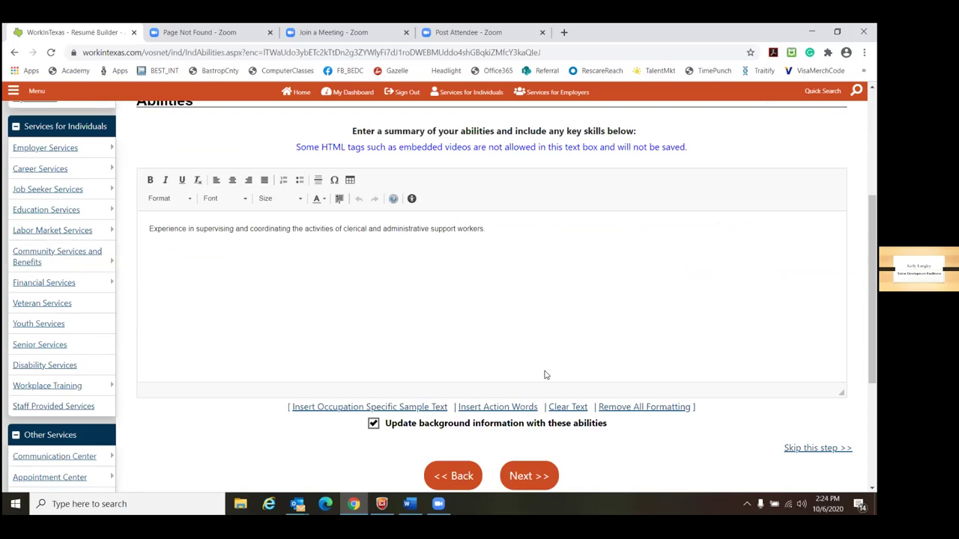
{"action": "scroll", "coordinate": [545, 375], "scroll_direction": "down", "scroll_amount": 2}
{"action": "left_click", "coordinate": [532, 366]}
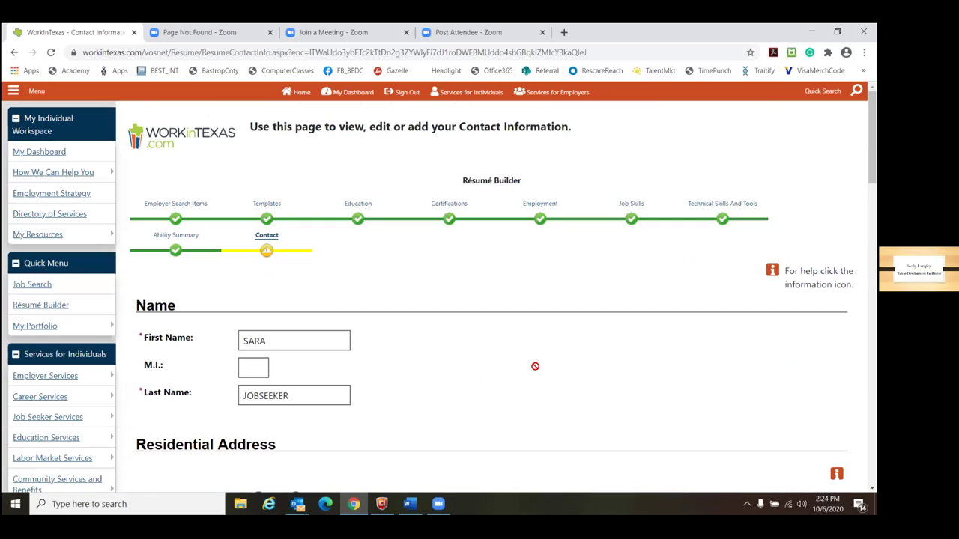
Review the contact details, keep the current selection of items displayed on the résumé, and continue to the completed résumé
{"action": "scroll", "coordinate": [535, 365], "scroll_direction": "down", "scroll_amount": 6}
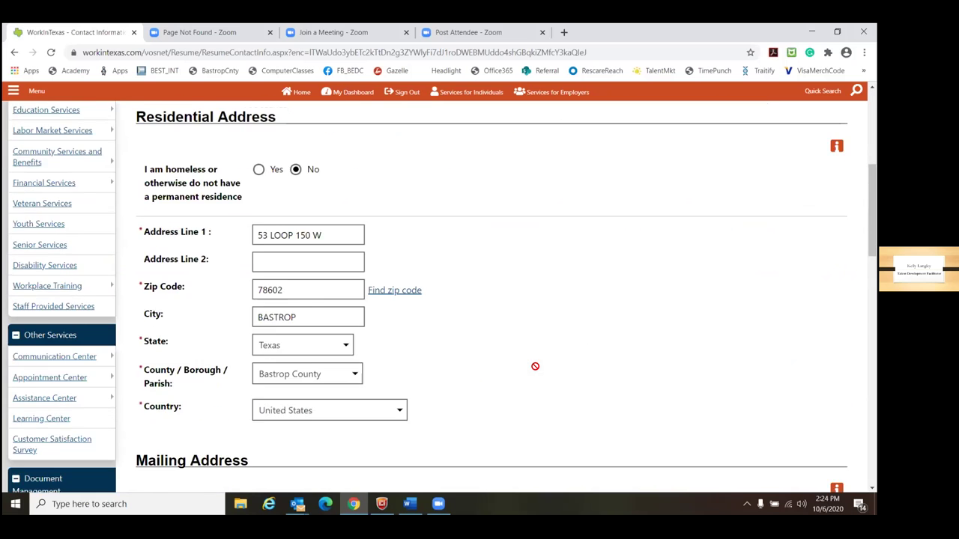
{"action": "scroll", "coordinate": [535, 366], "scroll_direction": "down", "scroll_amount": 2}
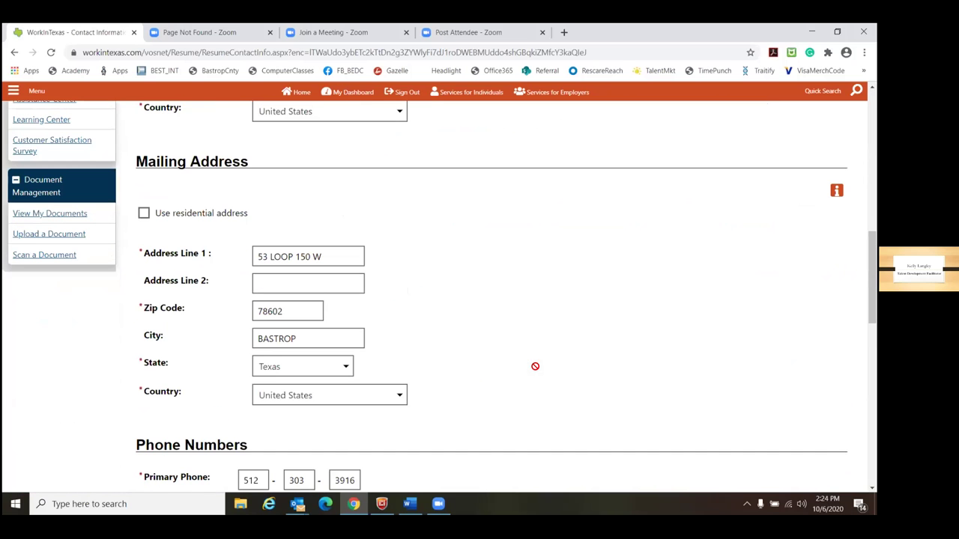
{"action": "scroll", "coordinate": [535, 366], "scroll_direction": "down", "scroll_amount": 7}
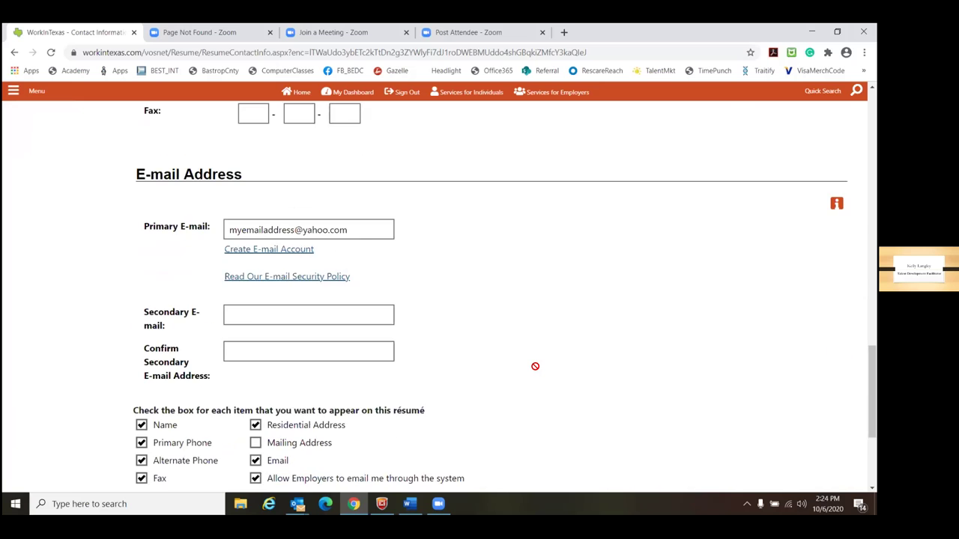
{"action": "scroll", "coordinate": [535, 365], "scroll_direction": "down", "scroll_amount": 2}
{"action": "left_click", "coordinate": [530, 442]}
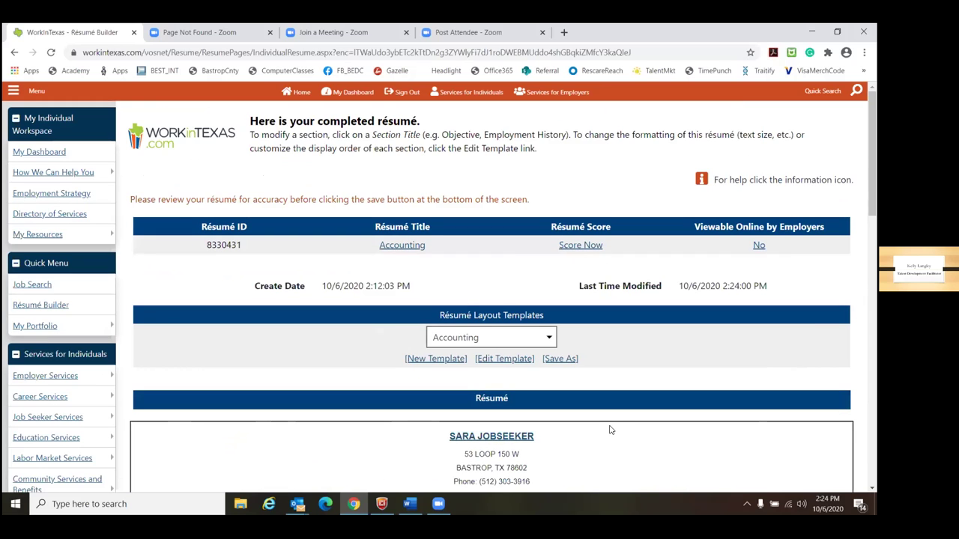
Review the completed résumé from the contact header through Certifications and download it as a Microsoft Word file (.doc)
{"action": "scroll", "coordinate": [618, 425], "scroll_direction": "down", "scroll_amount": 5}
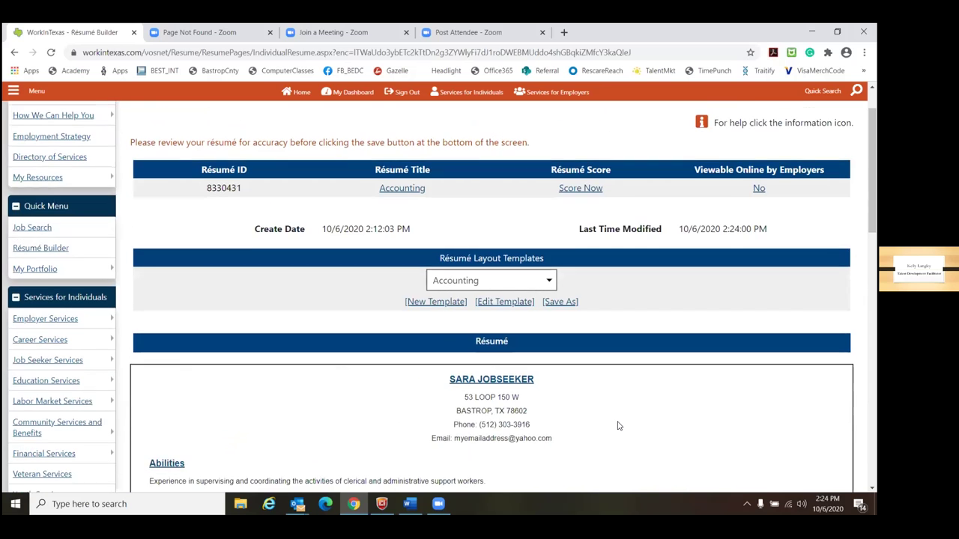
{"action": "scroll", "coordinate": [618, 426], "scroll_direction": "down", "scroll_amount": 1}
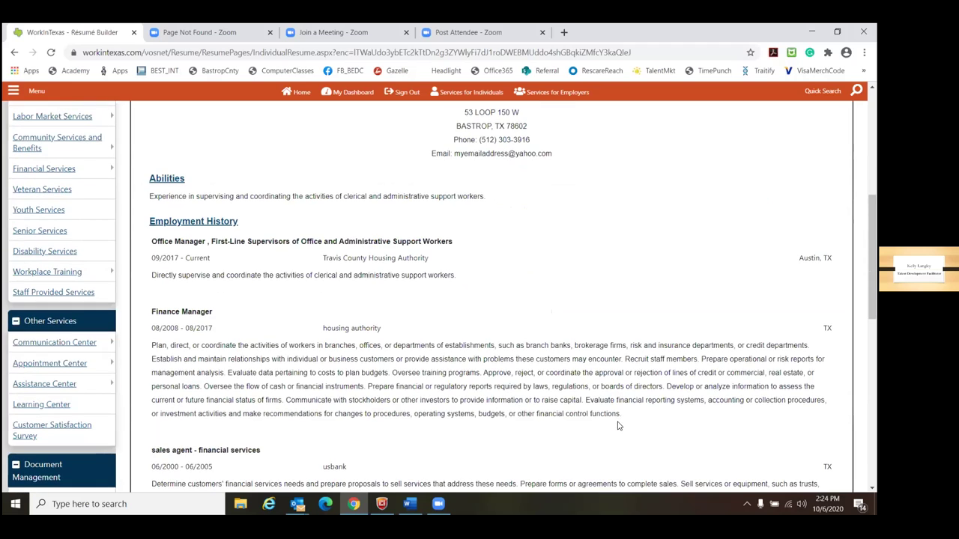
{"action": "scroll", "coordinate": [618, 426], "scroll_direction": "down", "scroll_amount": 1}
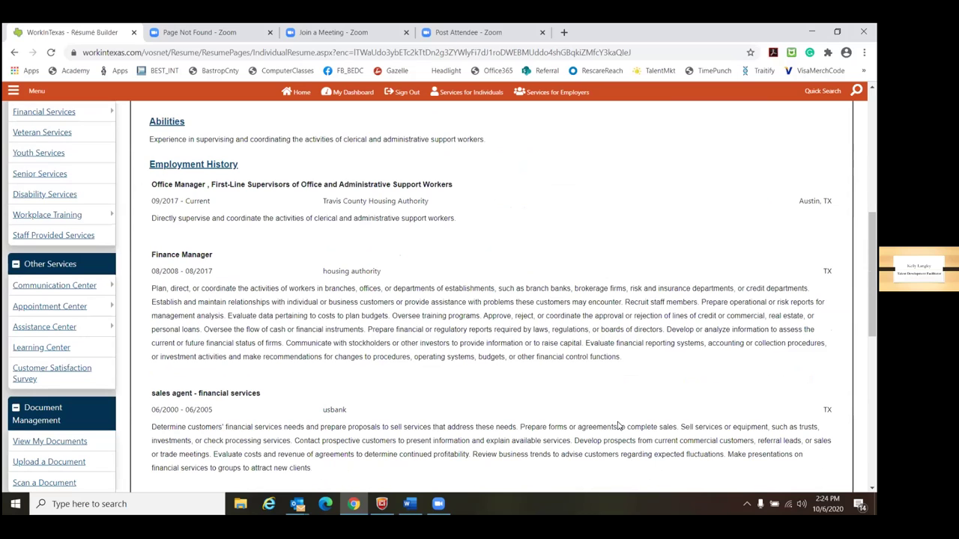
{"action": "scroll", "coordinate": [577, 379], "scroll_direction": "down", "scroll_amount": 1}
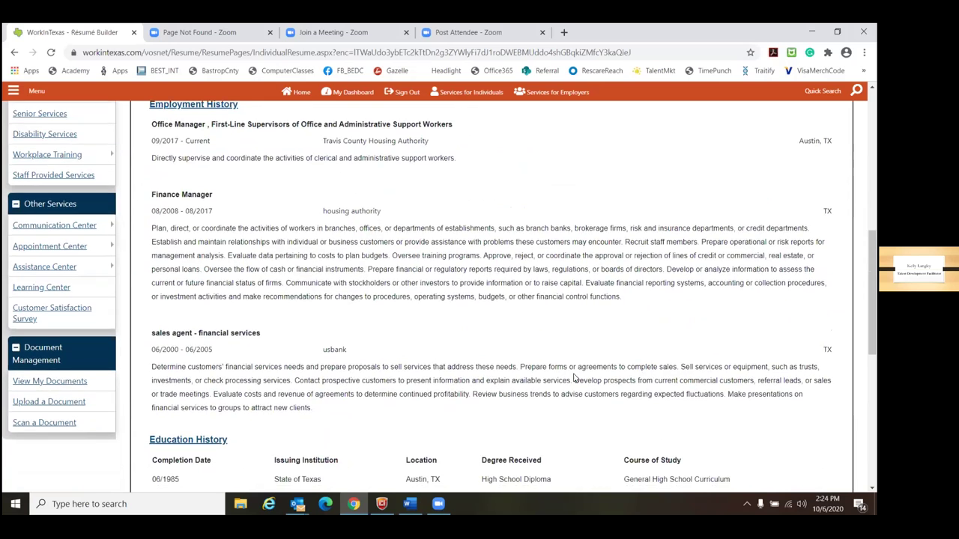
{"action": "scroll", "coordinate": [577, 379], "scroll_direction": "down", "scroll_amount": 5}
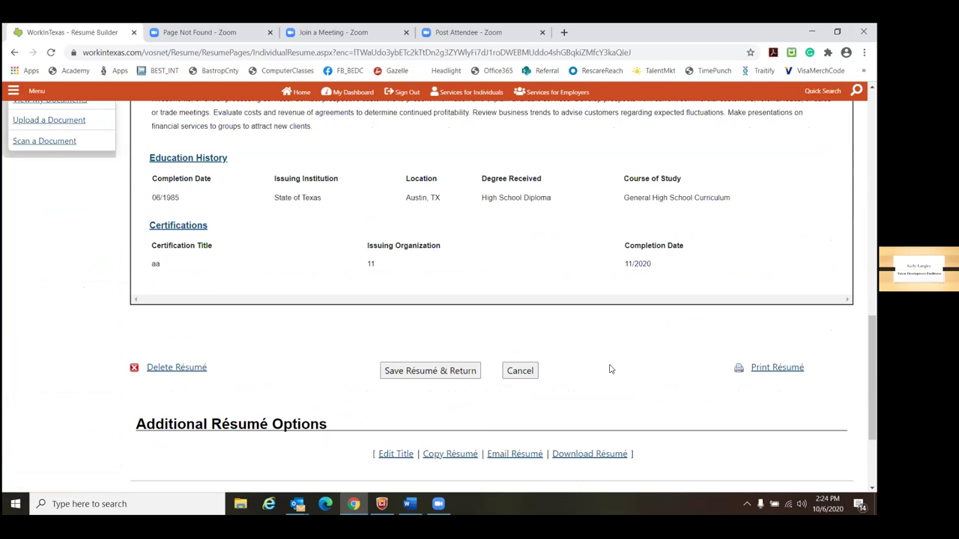
{"action": "scroll", "coordinate": [608, 369], "scroll_direction": "down", "scroll_amount": 1}
{"action": "left_click", "coordinate": [590, 397]}
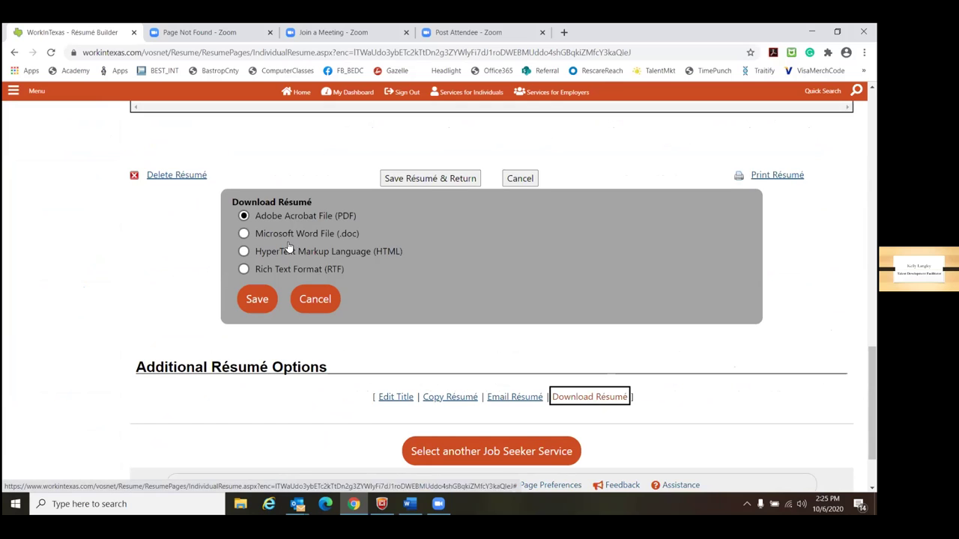
{"action": "left_click", "coordinate": [307, 240]}
{"action": "left_click", "coordinate": [256, 299]}
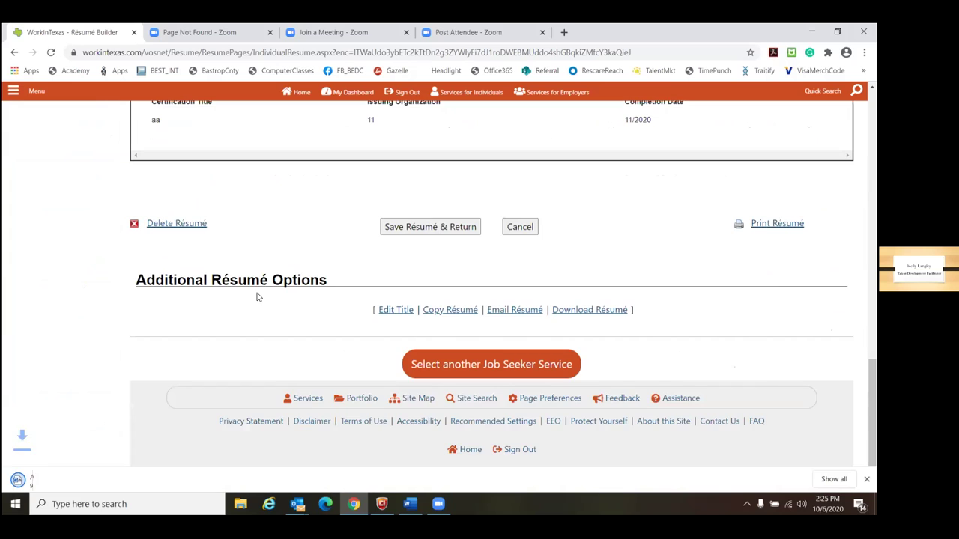
Open the downloaded Accounting document in Word to view it, and minimize the open Word windows to return to the browser
{"action": "left_click", "coordinate": [118, 481]}
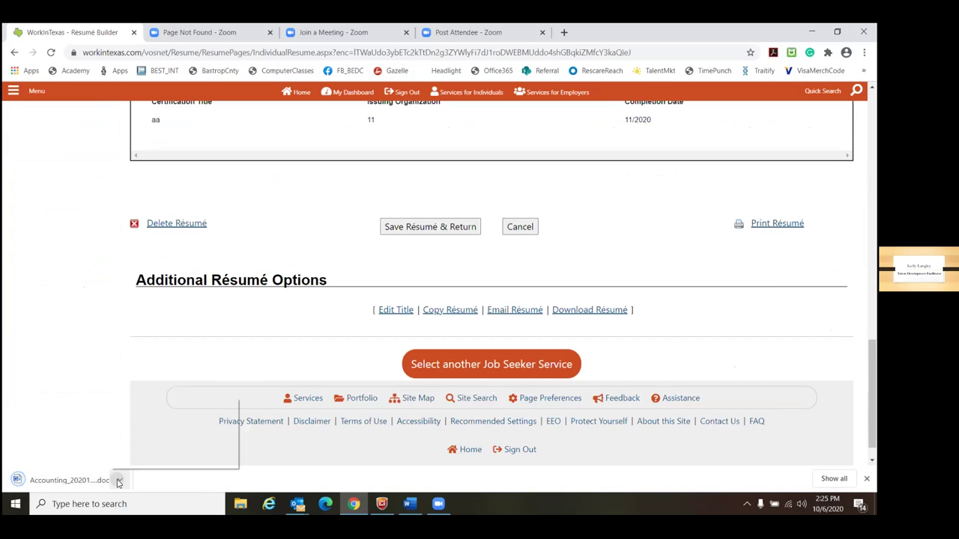
{"action": "left_click", "coordinate": [160, 405]}
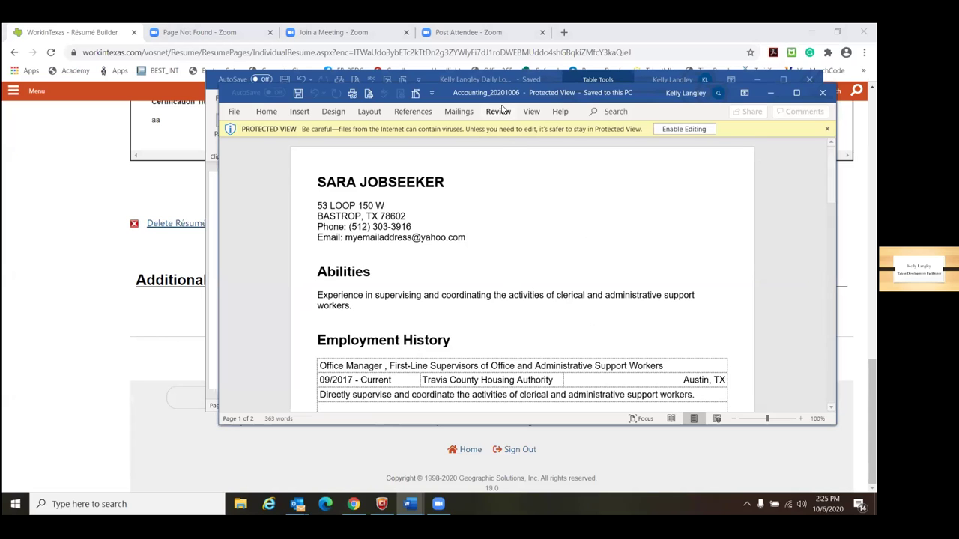
{"action": "left_click_drag", "start_coordinate": [588, 93], "coordinate": [613, 90]}
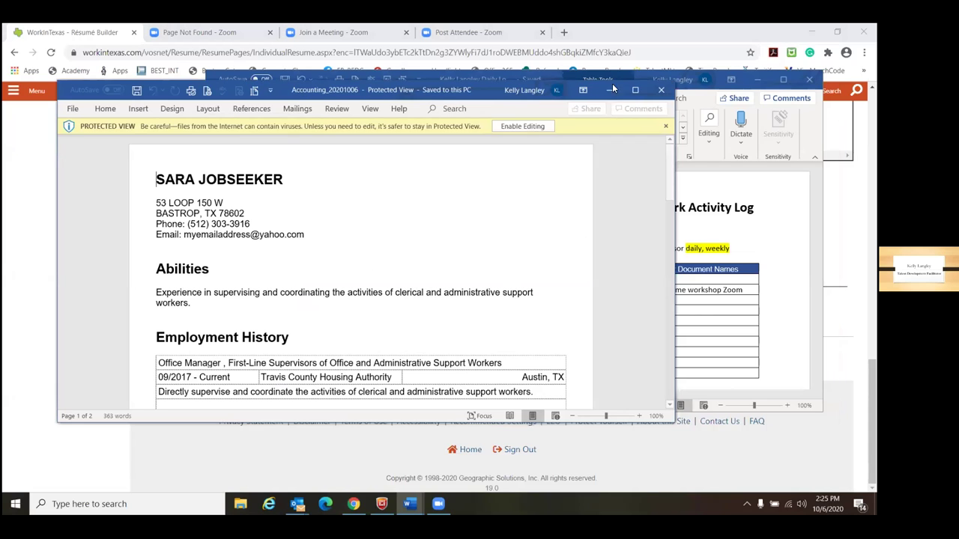
{"action": "left_click", "coordinate": [756, 80]}
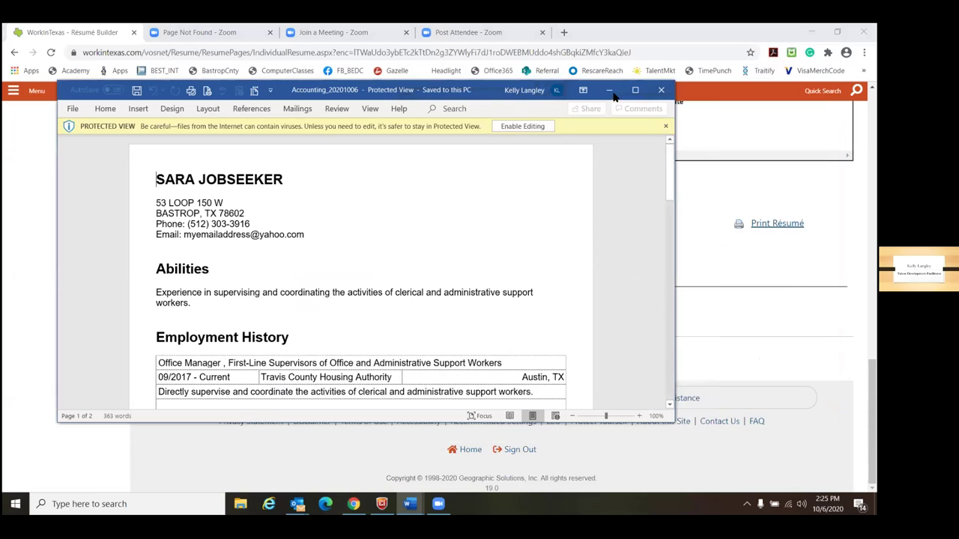
{"action": "left_click", "coordinate": [611, 91]}
Open the My Background page from My Resources and examine the Core Background Items, including Education and Training
{"action": "scroll", "coordinate": [350, 352], "scroll_direction": "up", "scroll_amount": 15}
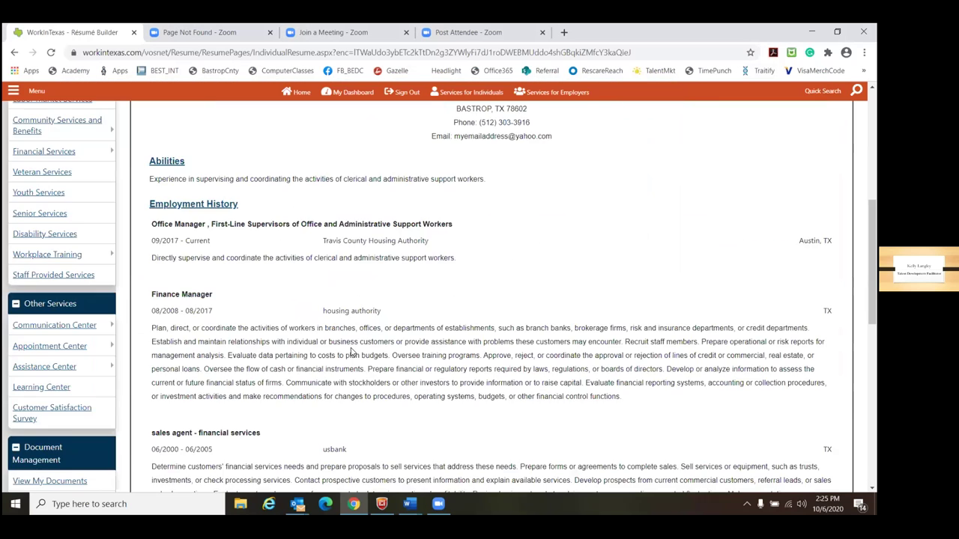
{"action": "scroll", "coordinate": [351, 352], "scroll_direction": "up", "scroll_amount": 5}
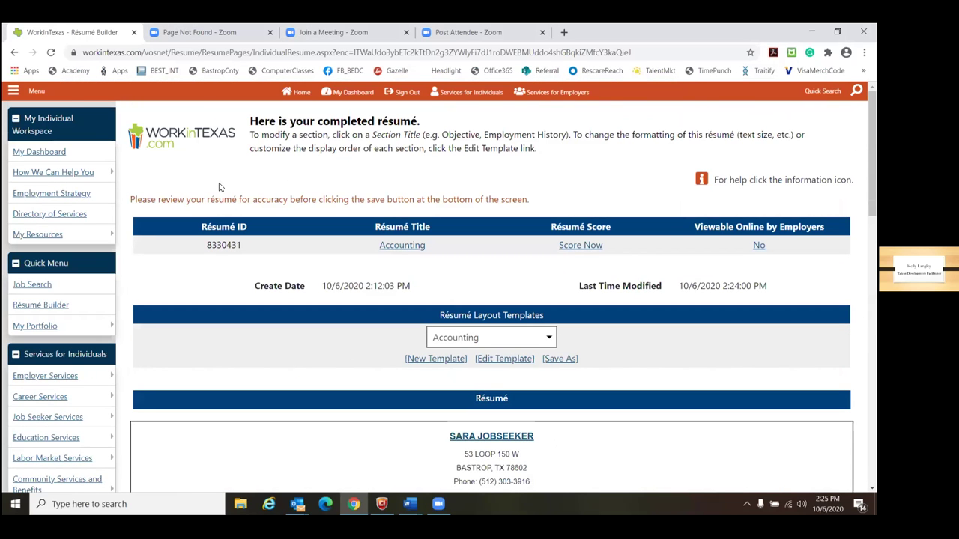
{"action": "mouse_move", "coordinate": [48, 241]}
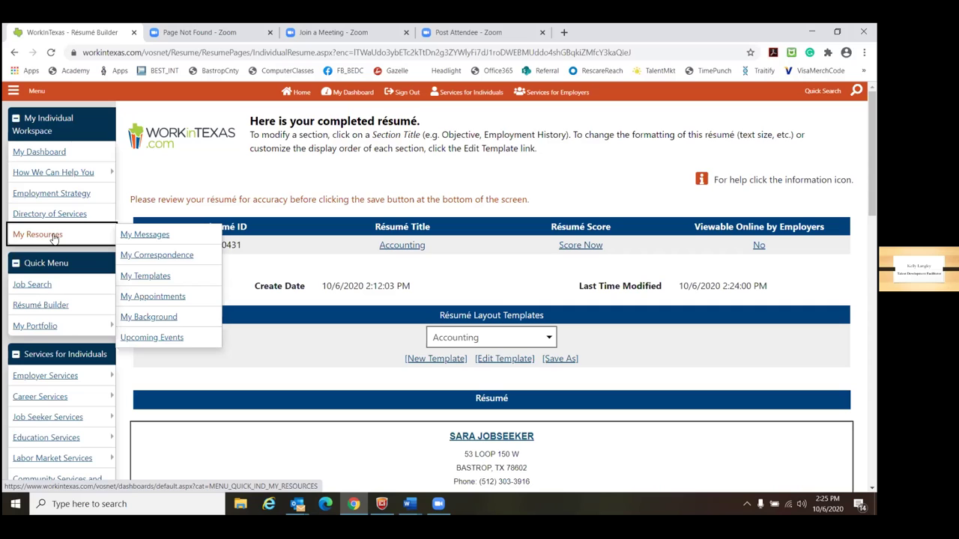
{"action": "left_click", "coordinate": [157, 318]}
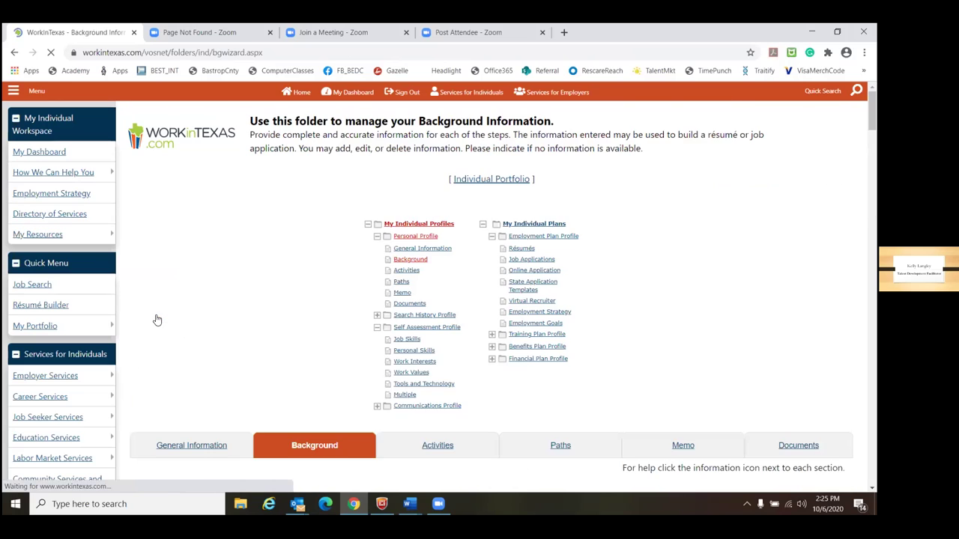
{"action": "scroll", "coordinate": [257, 321], "scroll_direction": "down", "scroll_amount": 1}
{"action": "scroll", "coordinate": [257, 320], "scroll_direction": "down", "scroll_amount": 3}
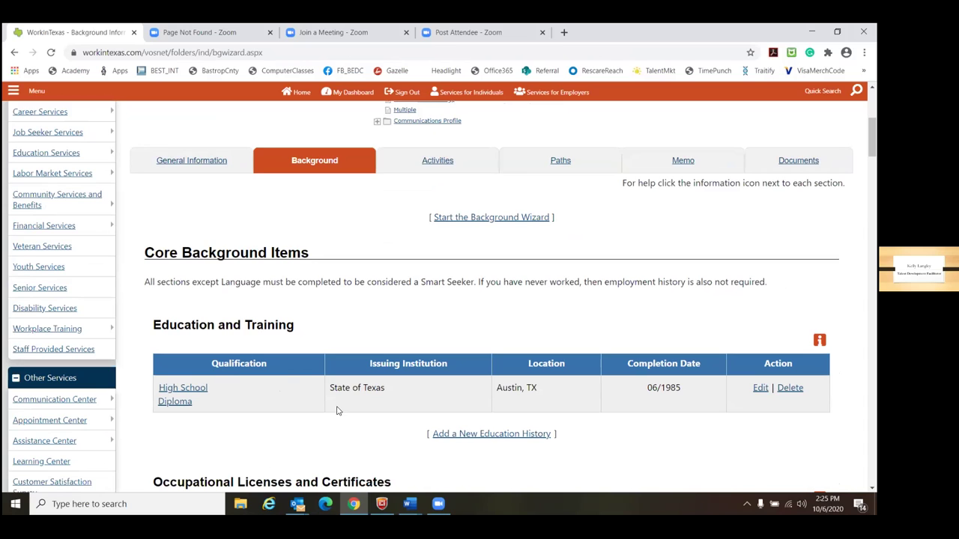
Open the Personal Profile under My Individual Profiles in the portfolio
{"action": "scroll", "coordinate": [146, 299], "scroll_direction": "up", "scroll_amount": 3}
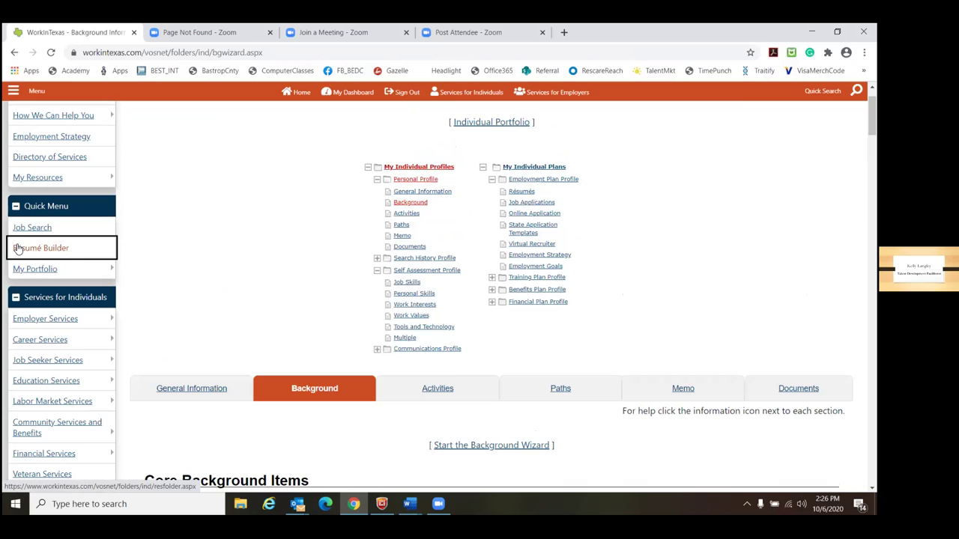
{"action": "mouse_move", "coordinate": [35, 269]}
{"action": "mouse_move", "coordinate": [158, 269]}
{"action": "scroll", "coordinate": [275, 345], "scroll_direction": "down", "scroll_amount": 3}
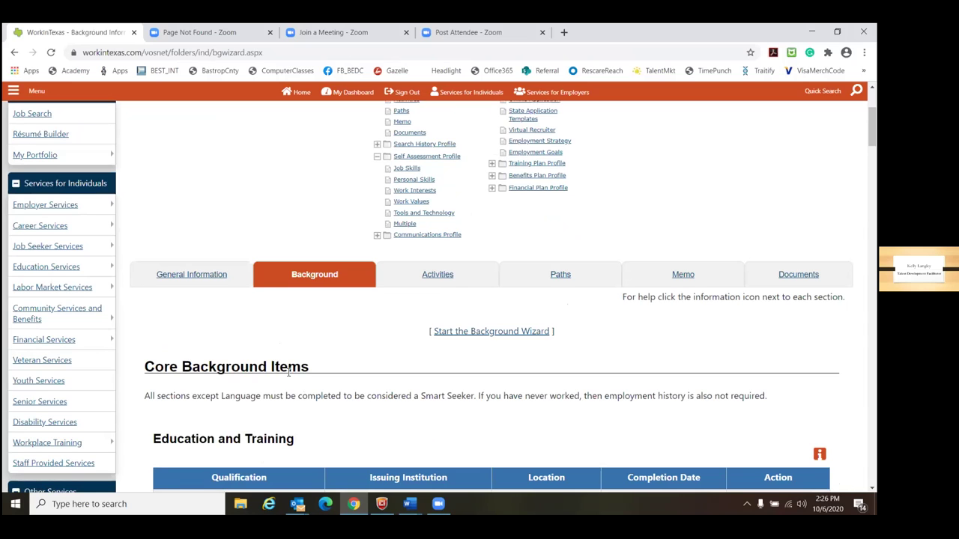
{"action": "scroll", "coordinate": [288, 373], "scroll_direction": "up", "scroll_amount": 4}
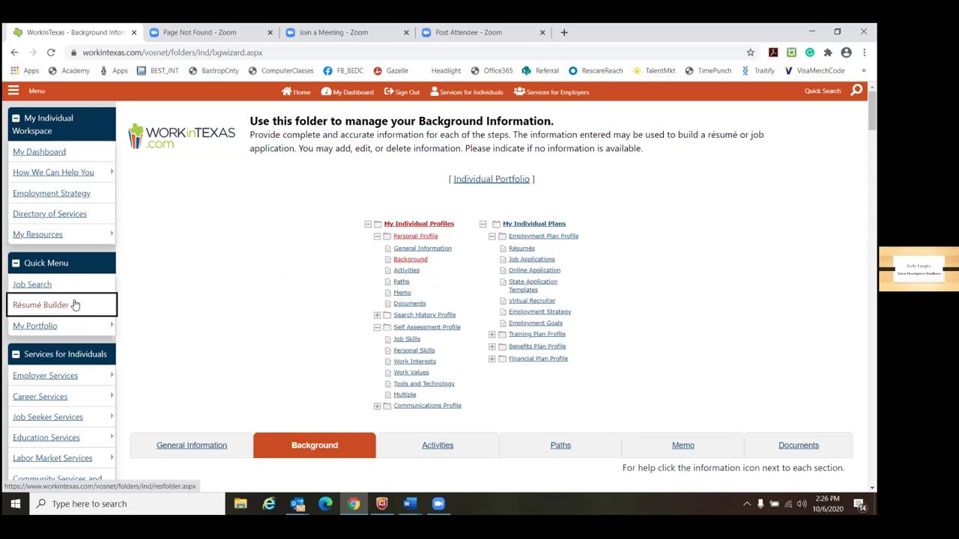
{"action": "mouse_move", "coordinate": [97, 327]}
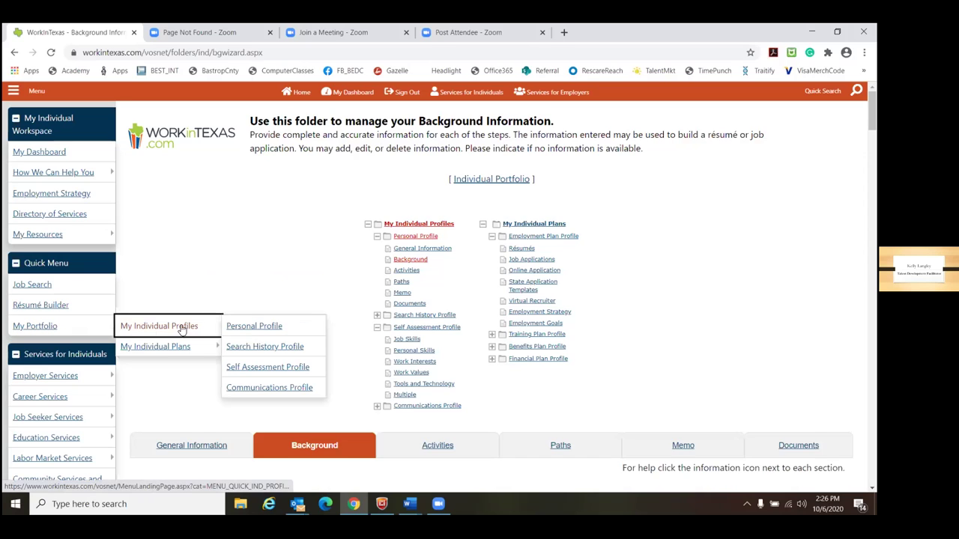
{"action": "left_click", "coordinate": [267, 329]}
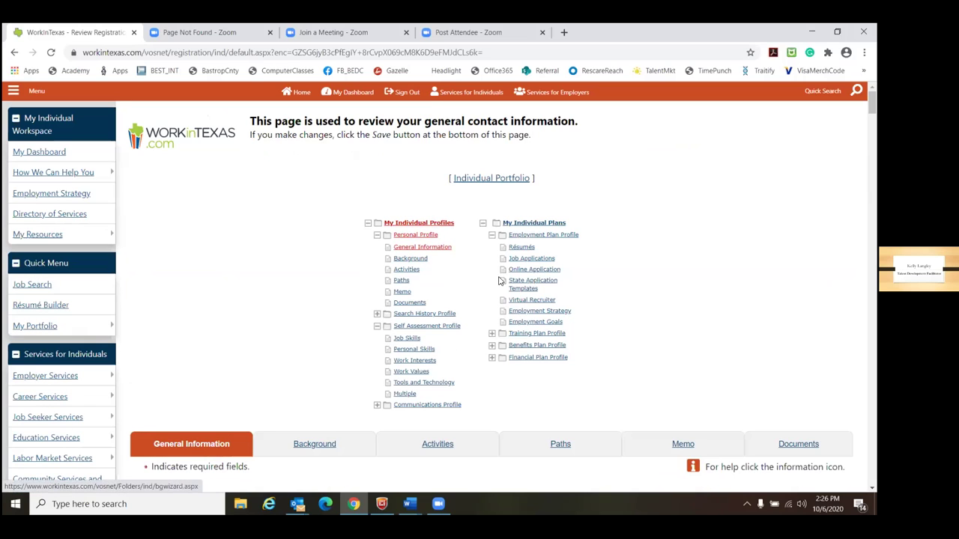
Collapse the My Individual Plans and My Individual Profiles folder trees and expand both again
{"action": "left_click", "coordinate": [483, 222]}
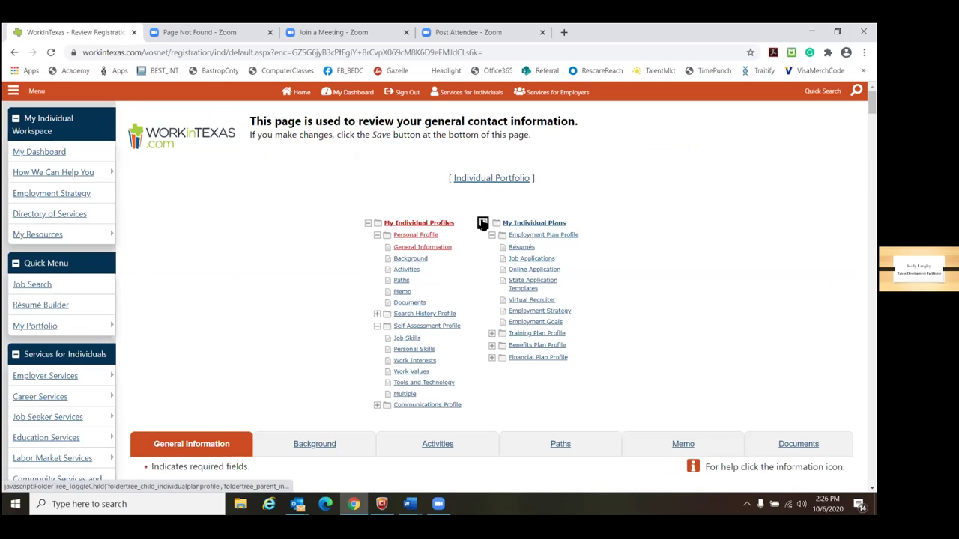
{"action": "left_click", "coordinate": [367, 223]}
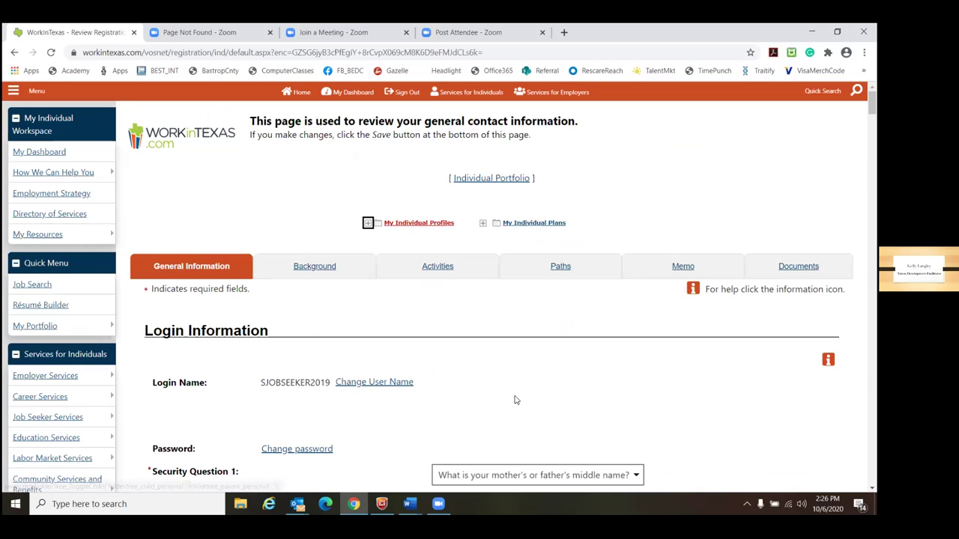
{"action": "left_click", "coordinate": [368, 224]}
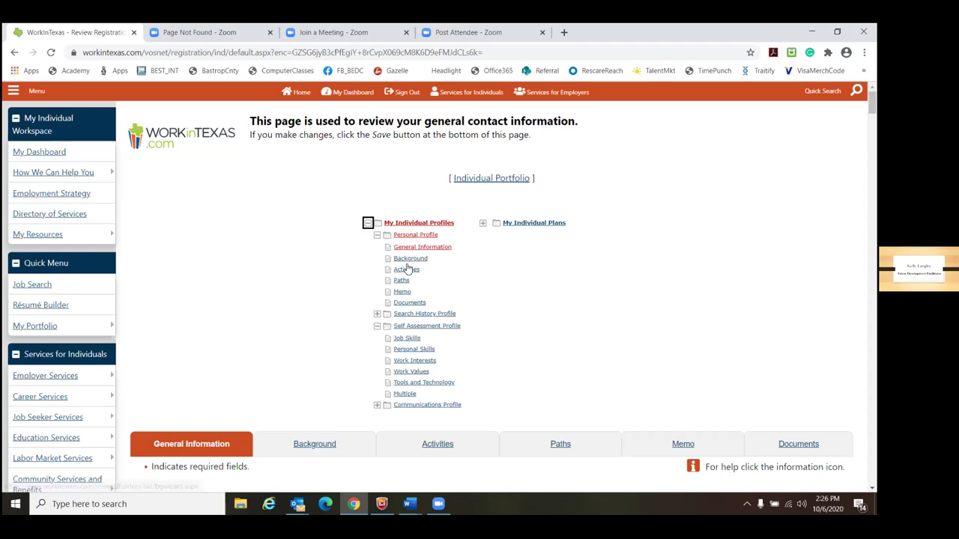
{"action": "left_click", "coordinate": [482, 223]}
Open the Résumés folder under Employment Plan Profile, look through the list of active résumés, and open the Cover Letter page
{"action": "left_click", "coordinate": [527, 250]}
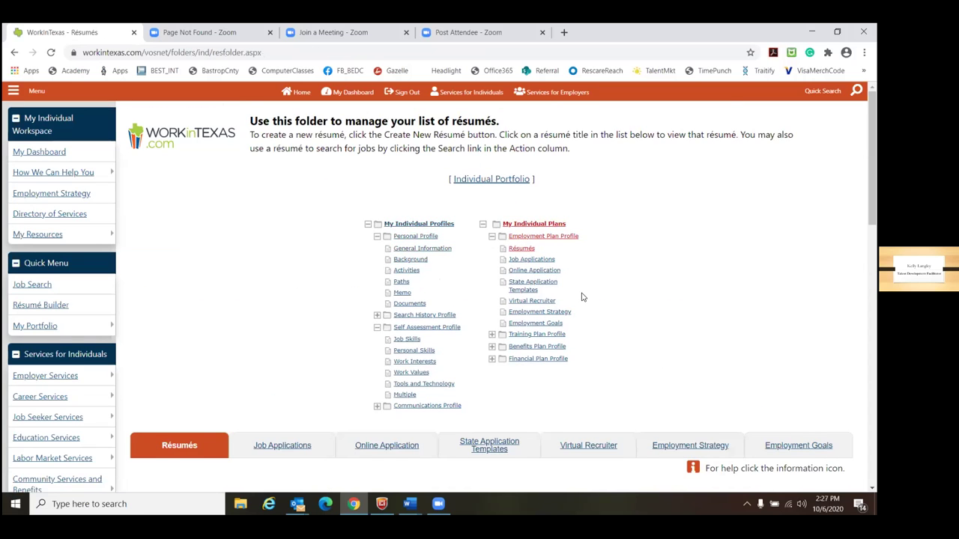
{"action": "scroll", "coordinate": [583, 297], "scroll_direction": "down", "scroll_amount": 6}
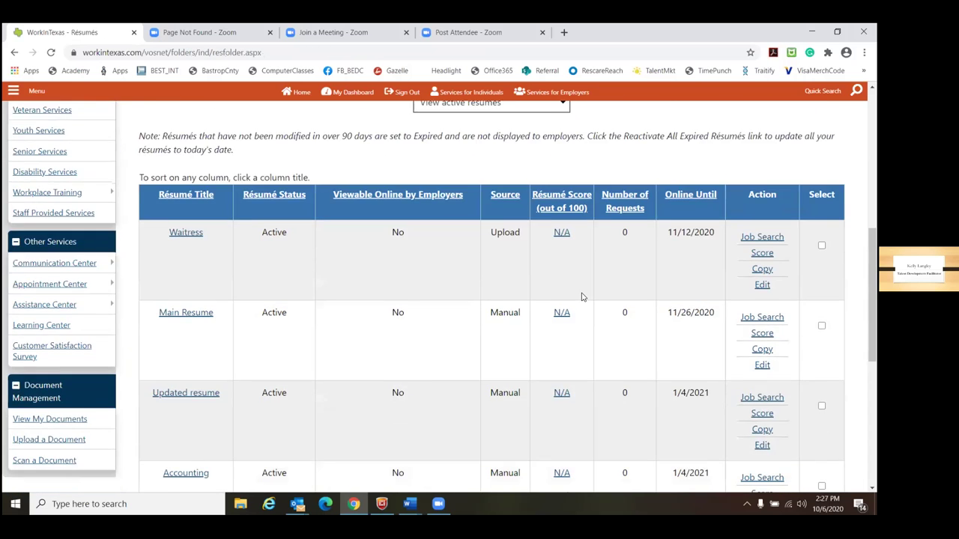
{"action": "scroll", "coordinate": [582, 298], "scroll_direction": "down", "scroll_amount": 3}
{"action": "scroll", "coordinate": [581, 330], "scroll_direction": "down", "scroll_amount": 2}
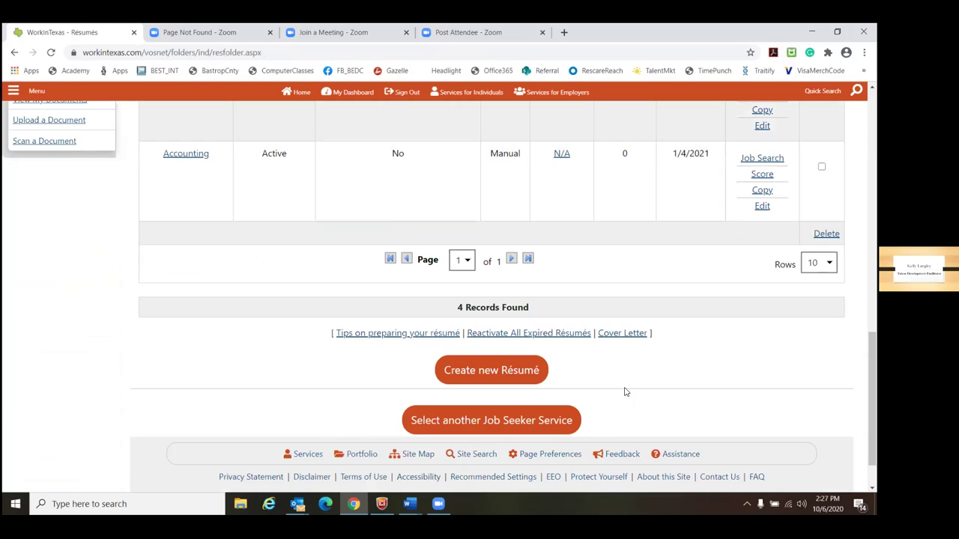
{"action": "left_click", "coordinate": [621, 336]}
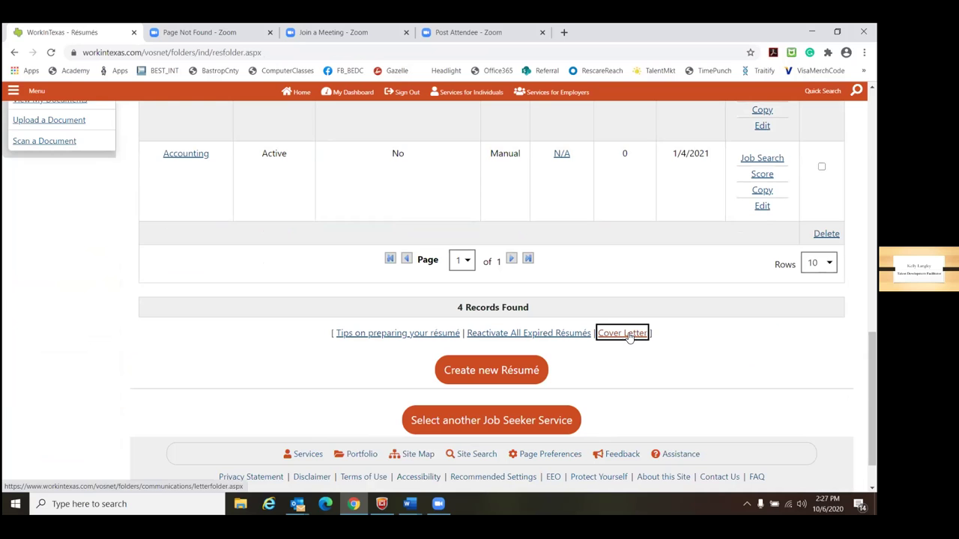
Look through the listed résumés and the new résumé option, and open the folder of letters from the Cover Letter link
{"action": "scroll", "coordinate": [625, 338], "scroll_direction": "up", "scroll_amount": 4}
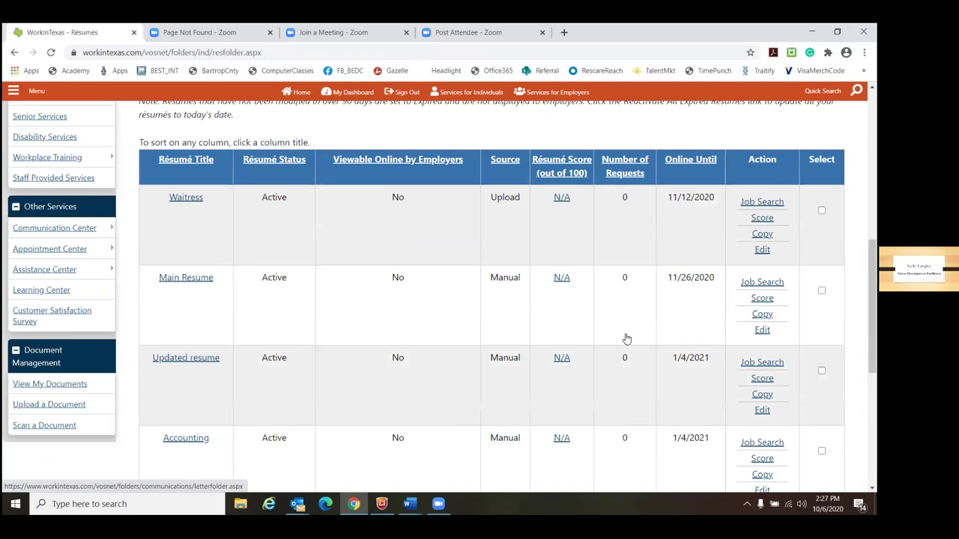
{"action": "scroll", "coordinate": [608, 344], "scroll_direction": "down", "scroll_amount": 1}
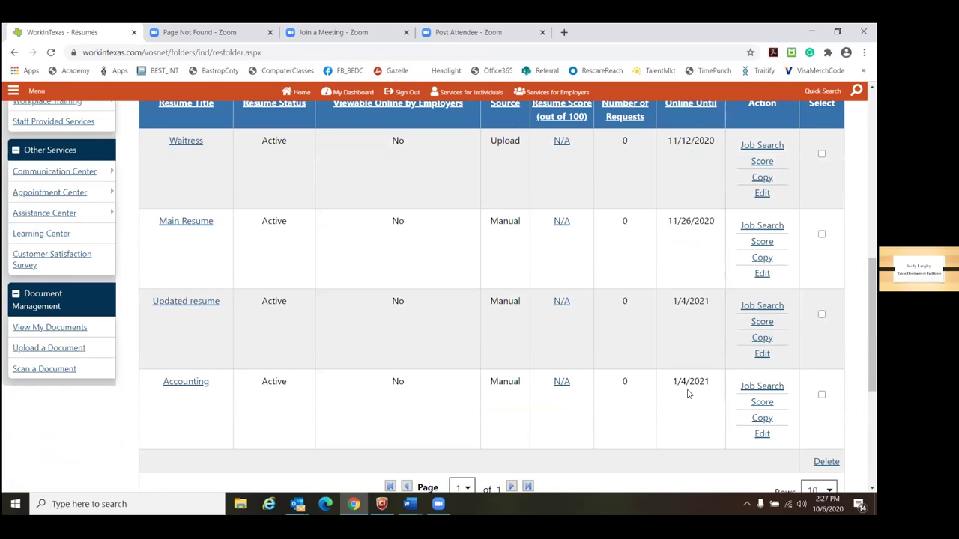
{"action": "scroll", "coordinate": [591, 427], "scroll_direction": "down", "scroll_amount": 2}
{"action": "scroll", "coordinate": [648, 385], "scroll_direction": "down", "scroll_amount": 1}
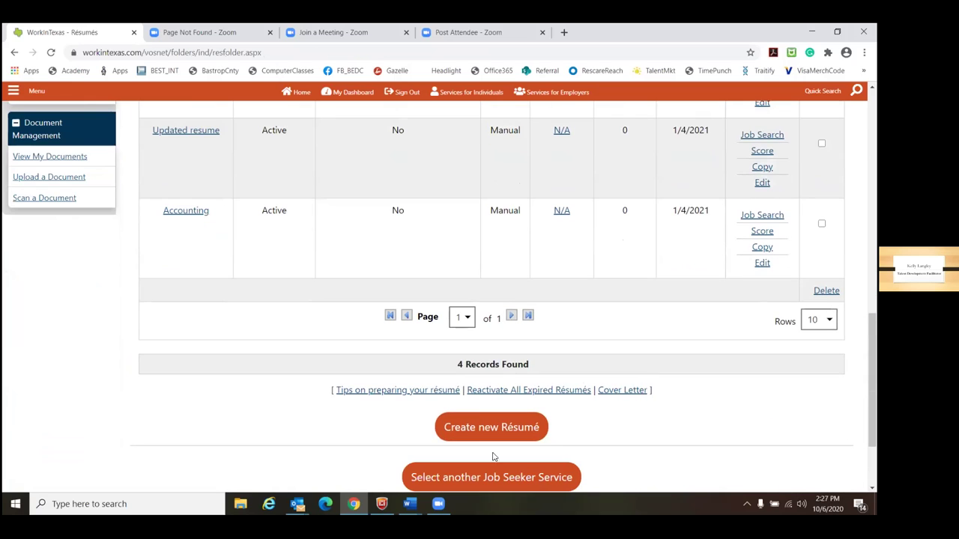
{"action": "left_click", "coordinate": [498, 427]}
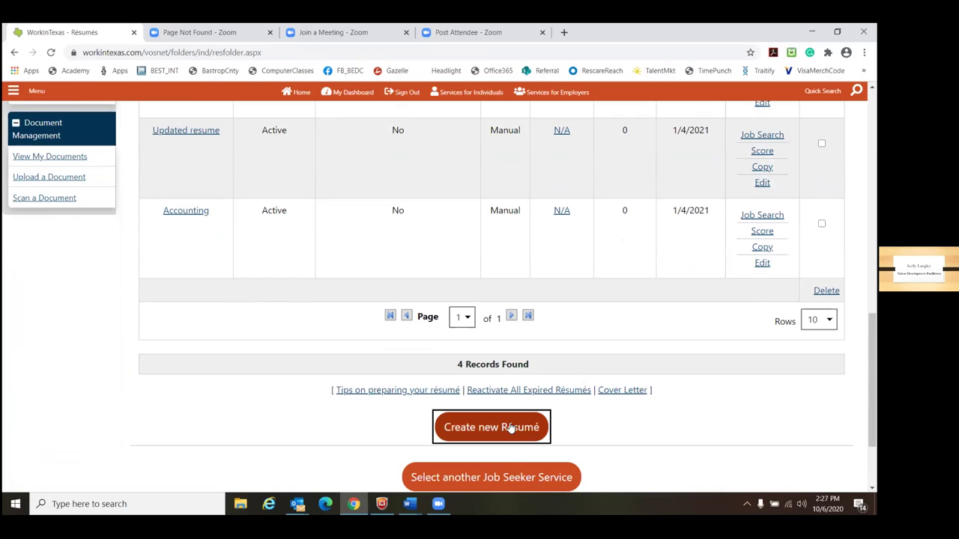
{"action": "left_click", "coordinate": [619, 395]}
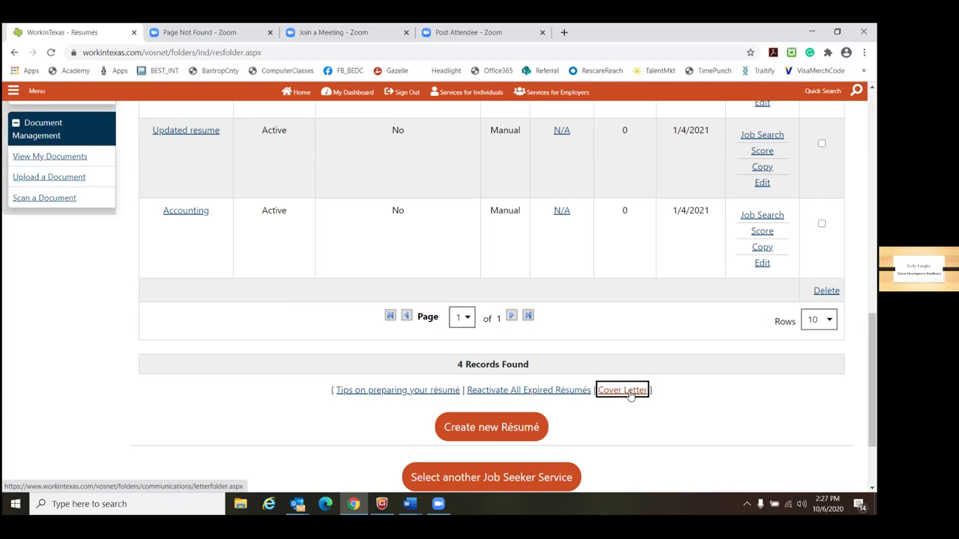
{"action": "left_click", "coordinate": [631, 395]}
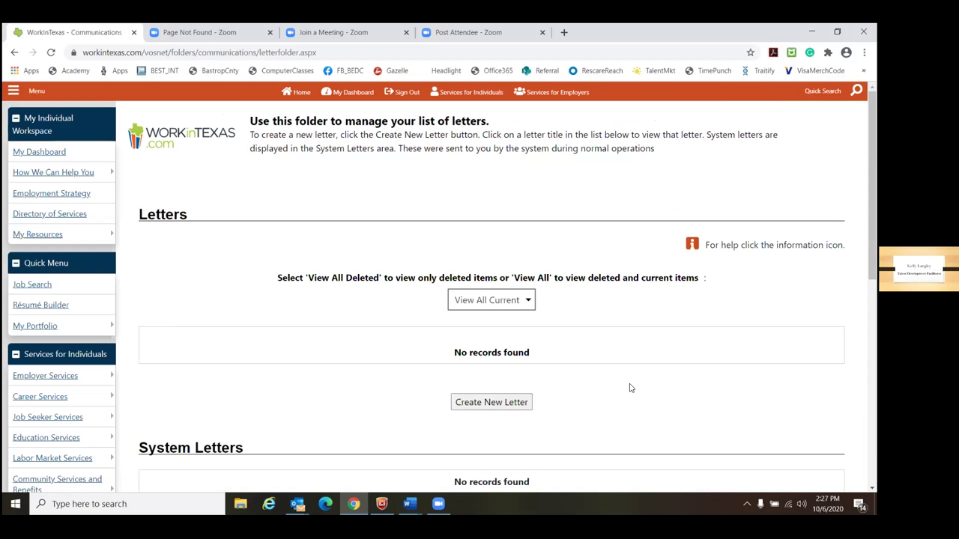
Start a new letter and look over the blank form down to the letter body editor
{"action": "scroll", "coordinate": [630, 388], "scroll_direction": "down", "scroll_amount": 1}
{"action": "left_click", "coordinate": [489, 344]}
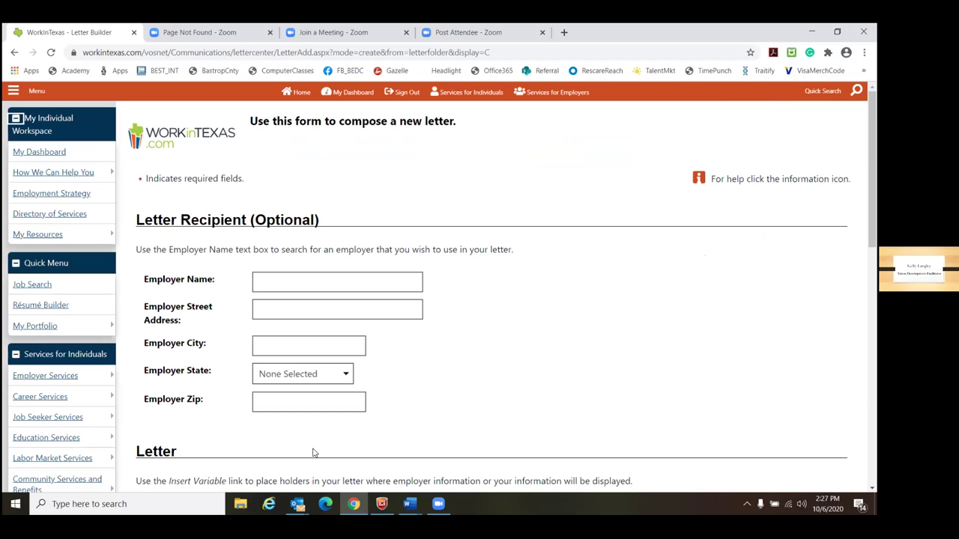
{"action": "scroll", "coordinate": [304, 429], "scroll_direction": "down", "scroll_amount": 1}
{"action": "scroll", "coordinate": [314, 433], "scroll_direction": "down", "scroll_amount": 7}
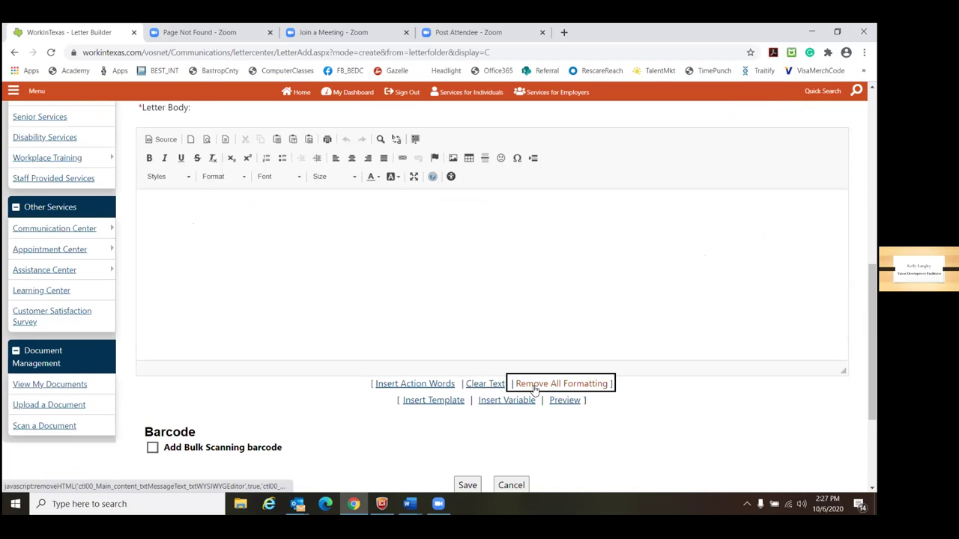
Preview the system's Cover Letter template from the template list, and close the preview and the list without inserting it
{"action": "left_click", "coordinate": [432, 401]}
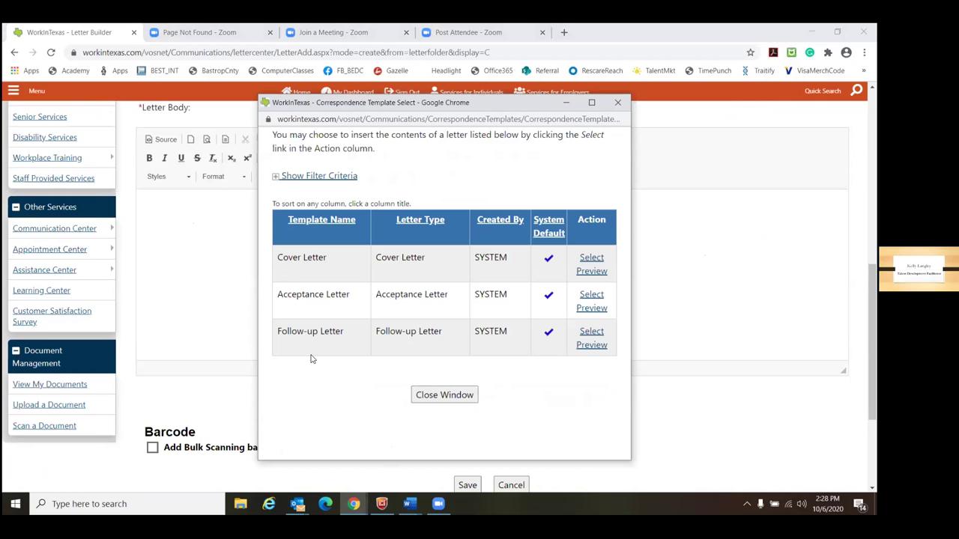
{"action": "left_click", "coordinate": [590, 271]}
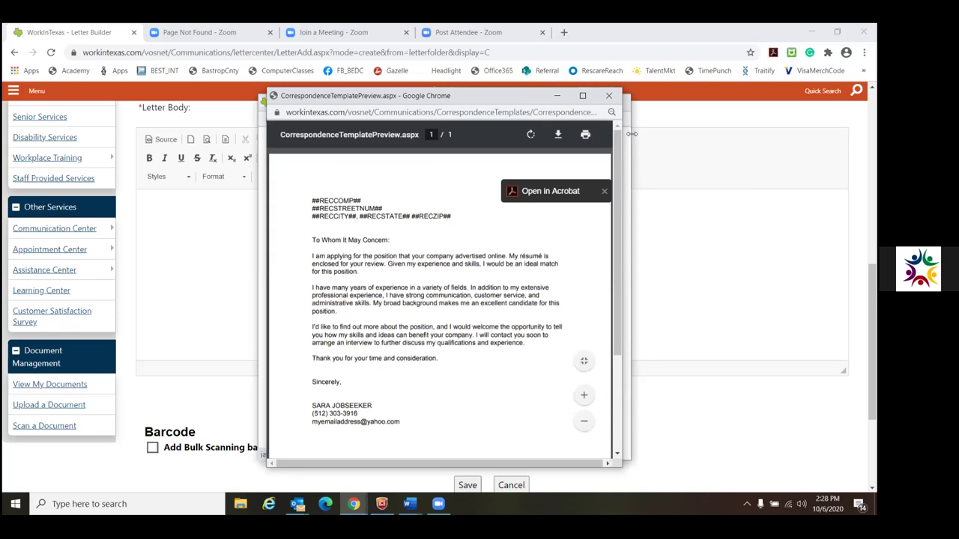
{"action": "left_click", "coordinate": [611, 97]}
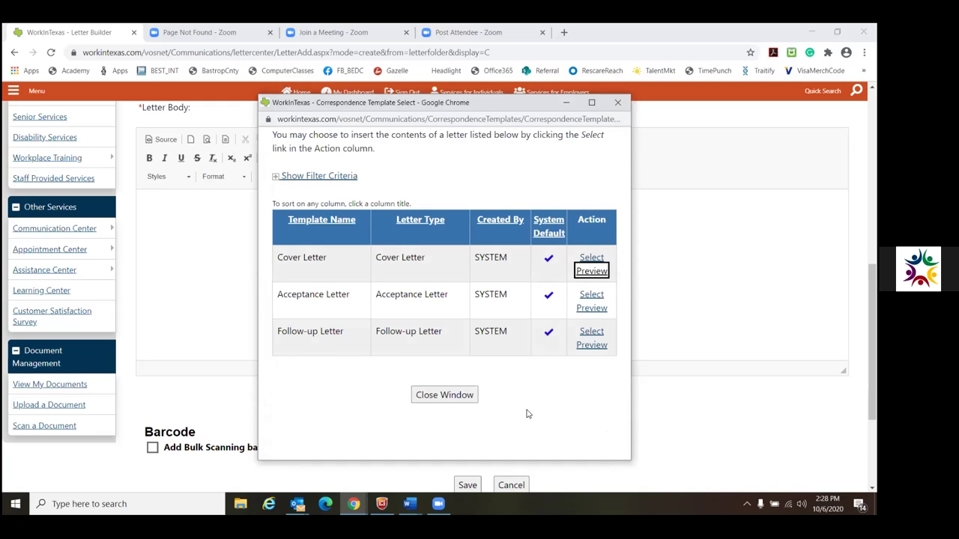
{"action": "left_click", "coordinate": [616, 103]}
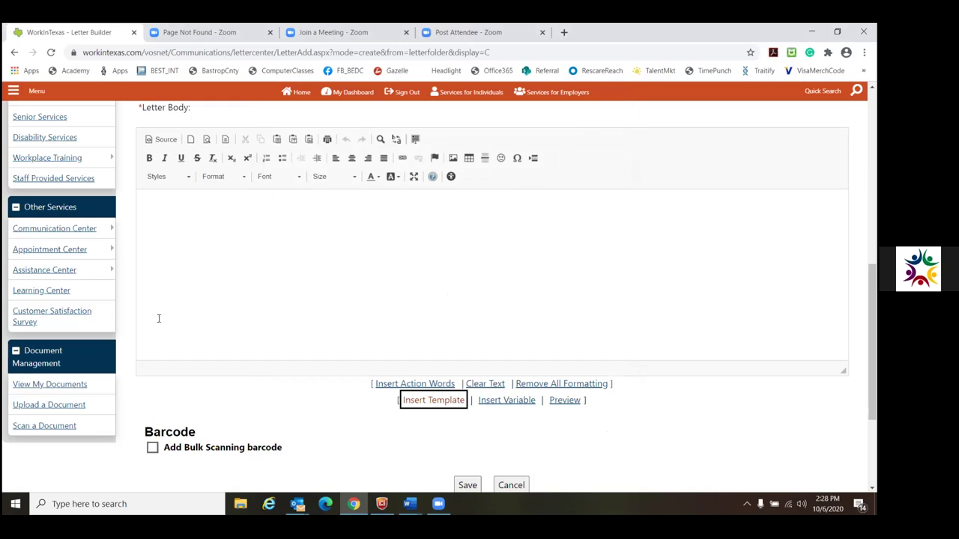
Examine the new letter form's optional recipient fields and its Letter Name and Letter Body sections
{"action": "scroll", "coordinate": [137, 296], "scroll_direction": "up", "scroll_amount": 5}
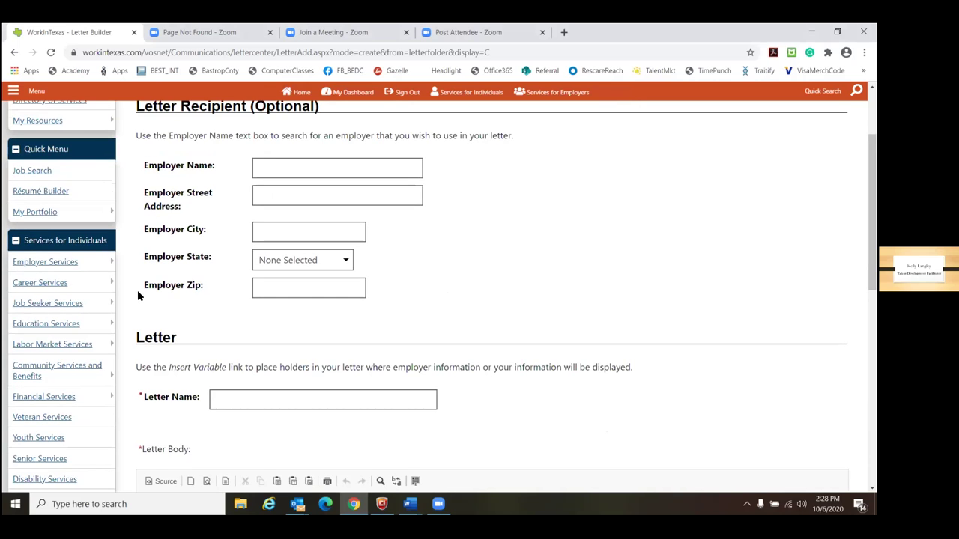
{"action": "scroll", "coordinate": [137, 296], "scroll_direction": "up", "scroll_amount": 2}
{"action": "mouse_move", "coordinate": [84, 237]}
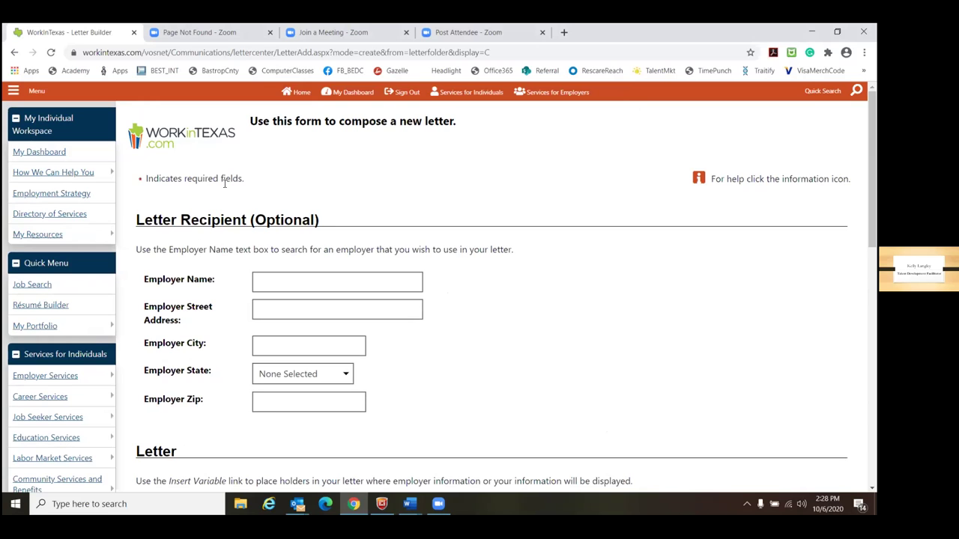
{"action": "left_click", "coordinate": [253, 309]}
{"action": "scroll", "coordinate": [193, 312], "scroll_direction": "down", "scroll_amount": 1}
{"action": "scroll", "coordinate": [194, 311], "scroll_direction": "down", "scroll_amount": 3}
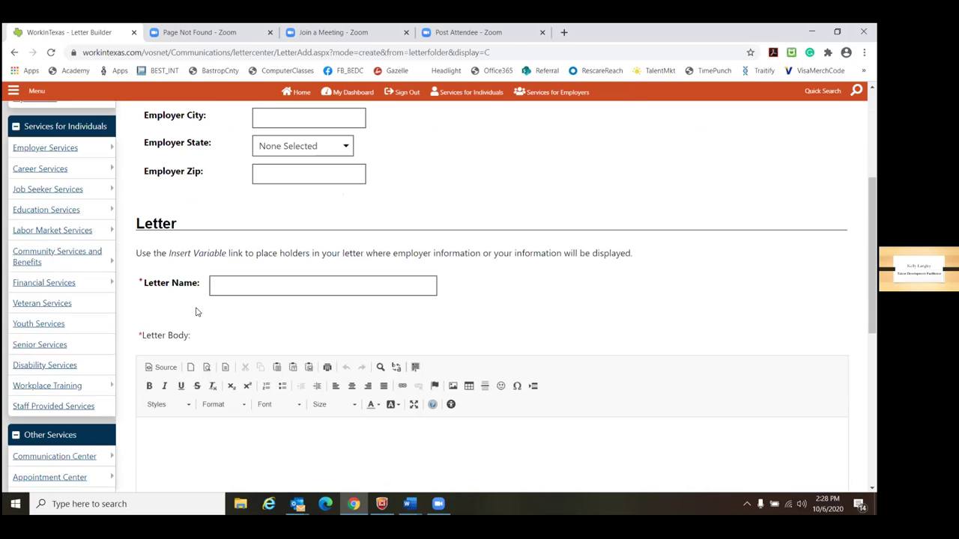
{"action": "scroll", "coordinate": [197, 312], "scroll_direction": "up", "scroll_amount": 2}
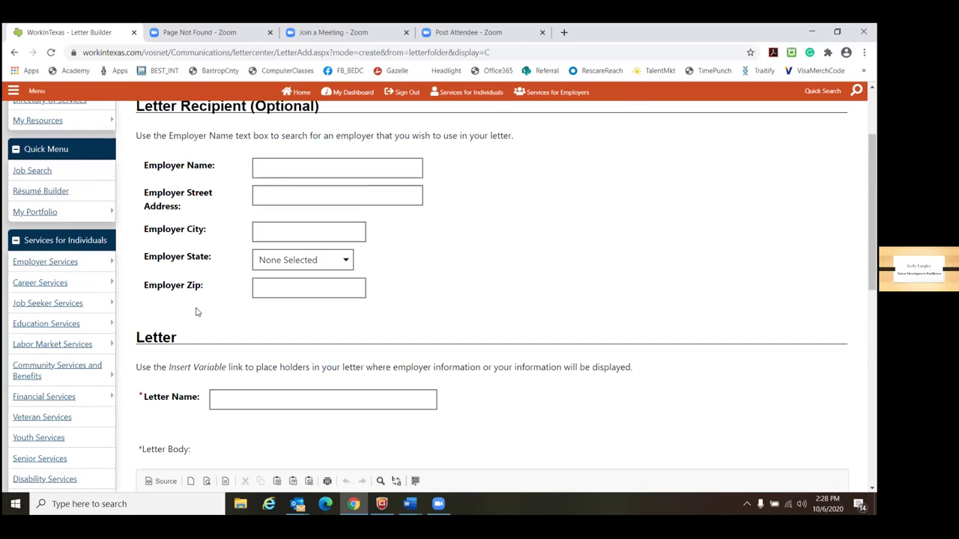
Open the job search by Skills and expand its Skills Criteria section
{"action": "left_click", "coordinate": [32, 172]}
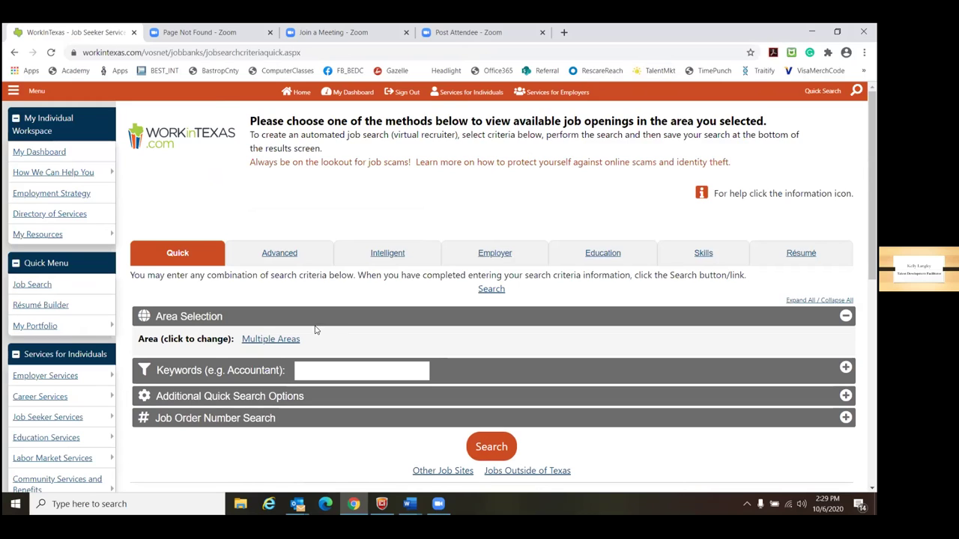
{"action": "left_click", "coordinate": [387, 257]}
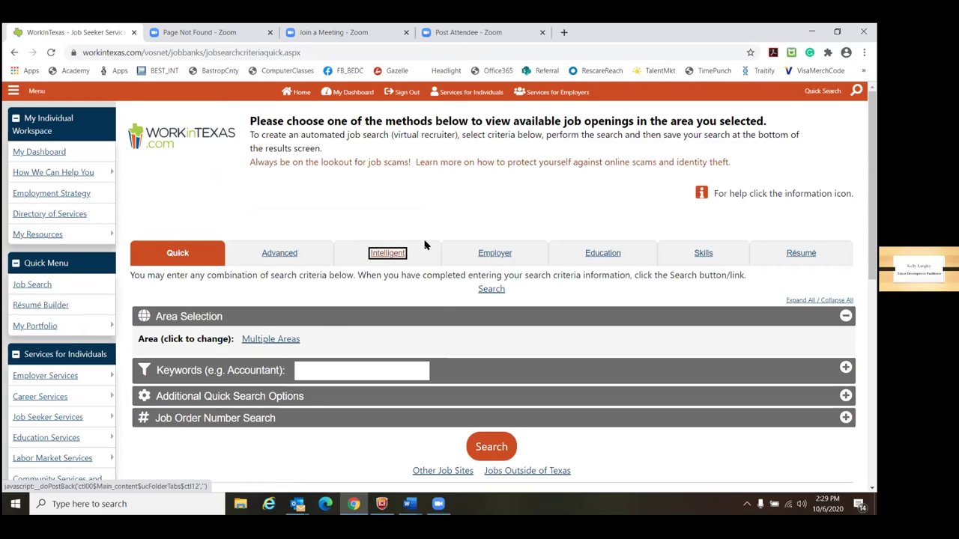
{"action": "left_click", "coordinate": [702, 254]}
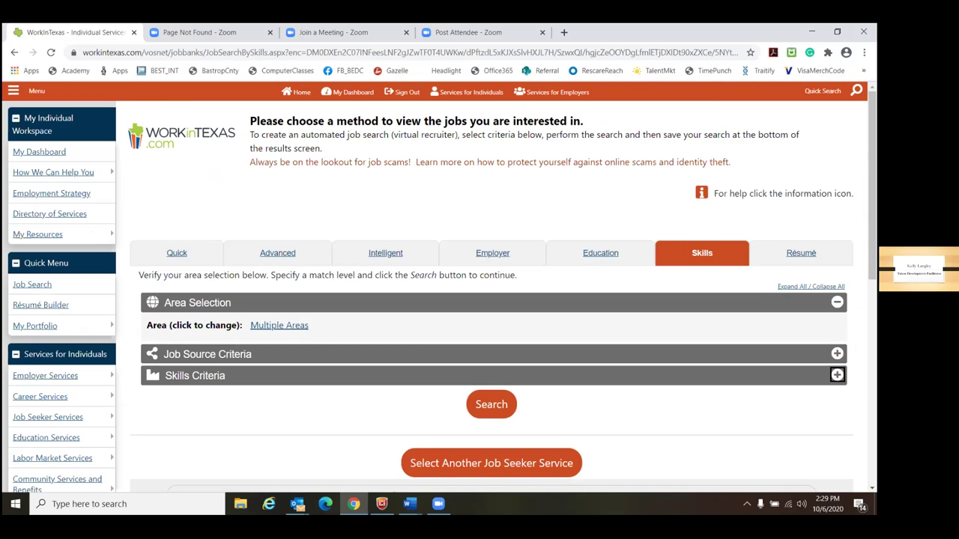
{"action": "left_click", "coordinate": [836, 376]}
{"action": "scroll", "coordinate": [606, 259], "scroll_direction": "down", "scroll_amount": 1}
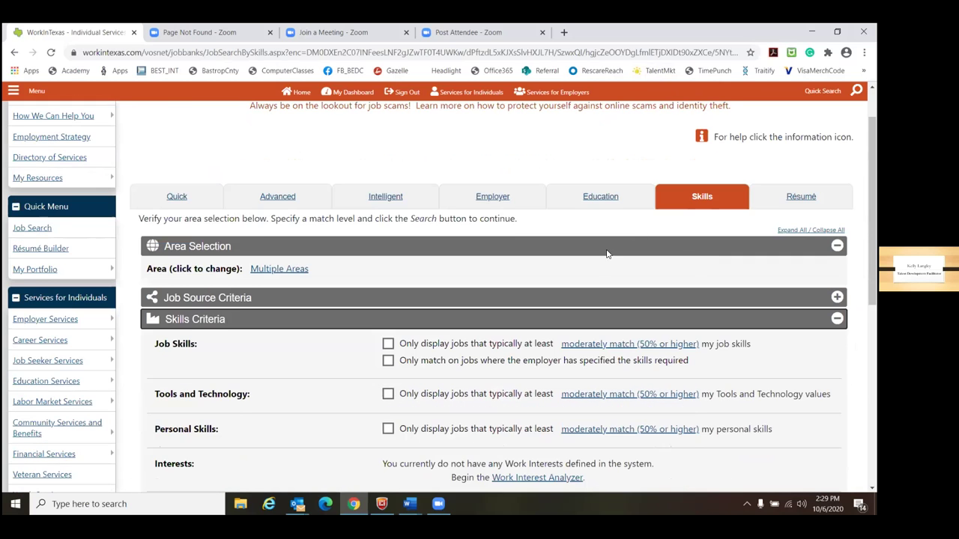
{"action": "scroll", "coordinate": [604, 256], "scroll_direction": "down", "scroll_amount": 2}
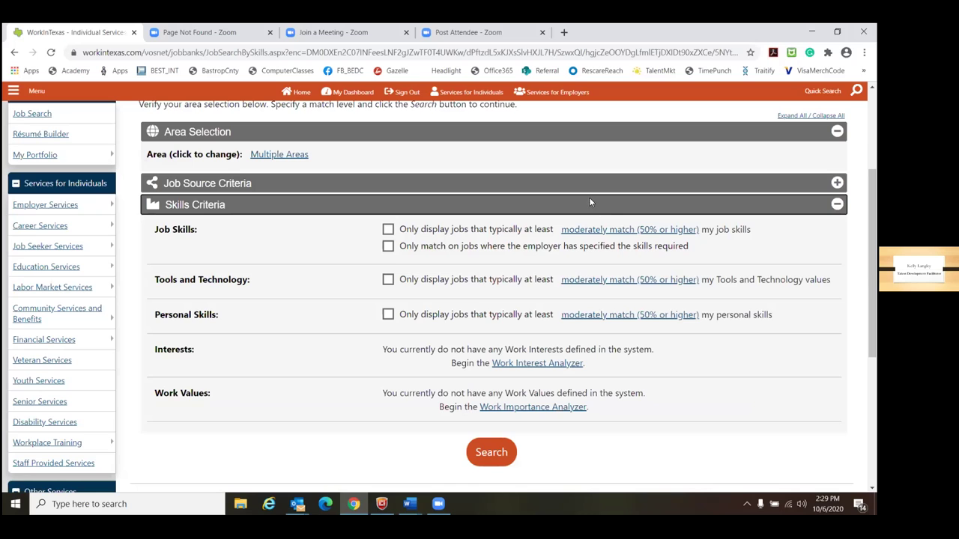
Search for jobs that closely match (70% or higher) the job skills, and look over the matching openings
{"action": "left_click", "coordinate": [609, 231]}
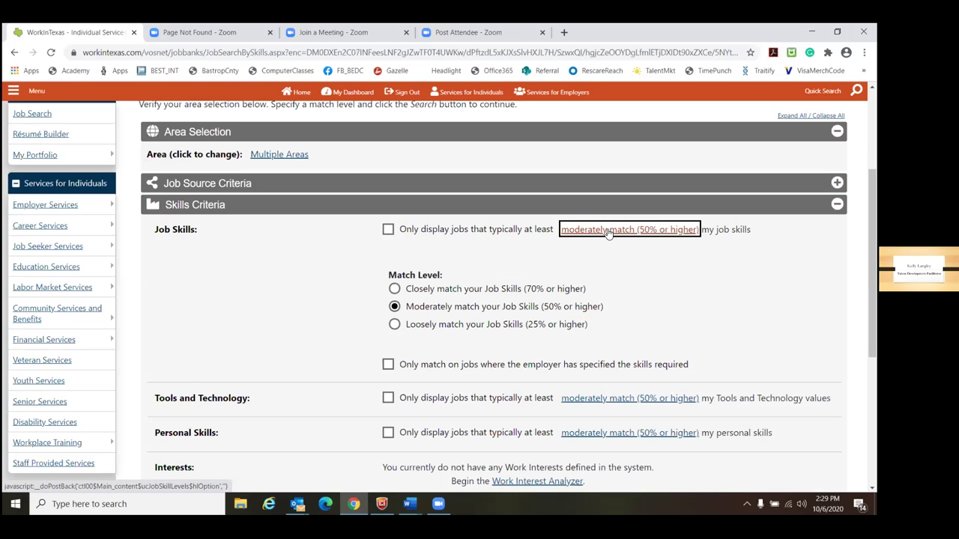
{"action": "left_click", "coordinate": [394, 288]}
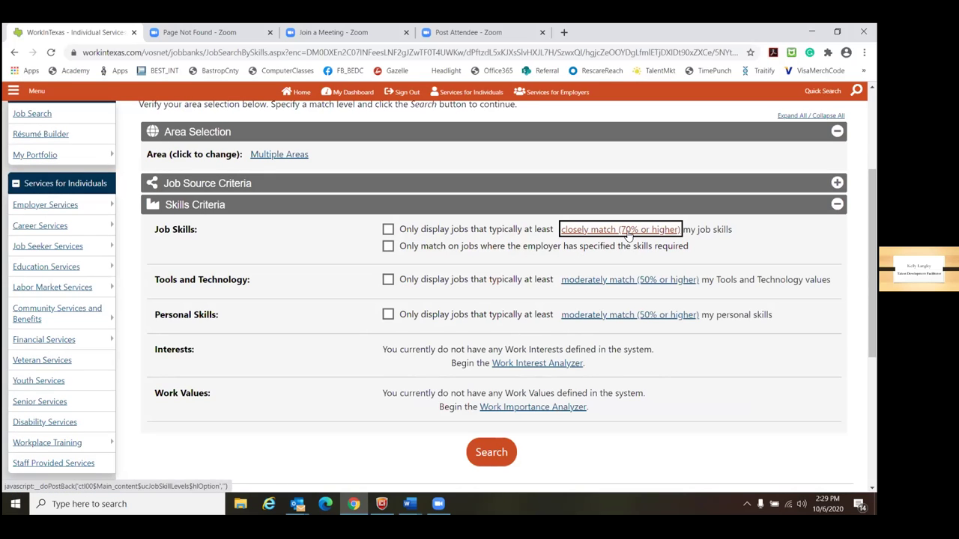
{"action": "key", "text": "shift+Tab"}
{"action": "key", "text": "Tab"}
{"action": "key", "text": "Tab"}
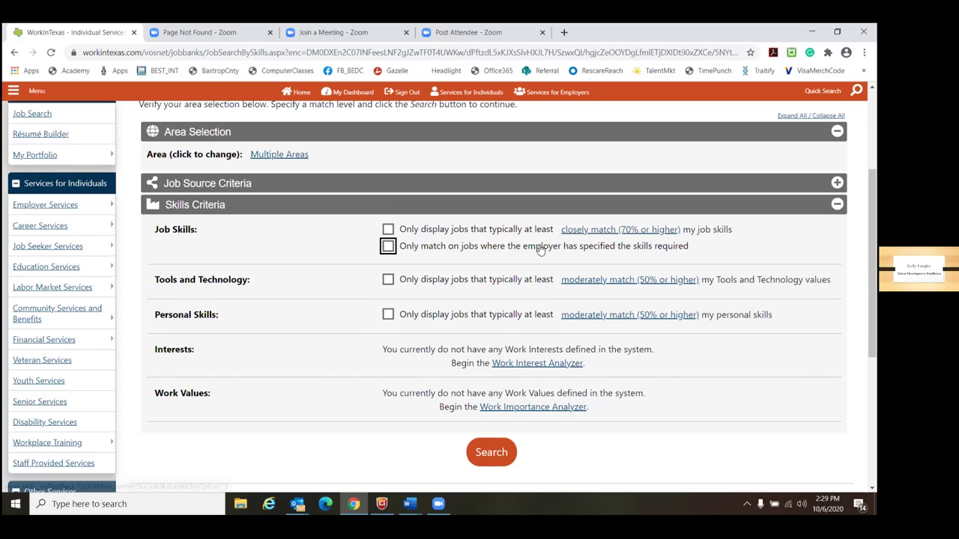
{"action": "key", "text": "shift+Tab"}
{"action": "left_click", "coordinate": [480, 226]}
{"action": "left_click", "coordinate": [388, 230]}
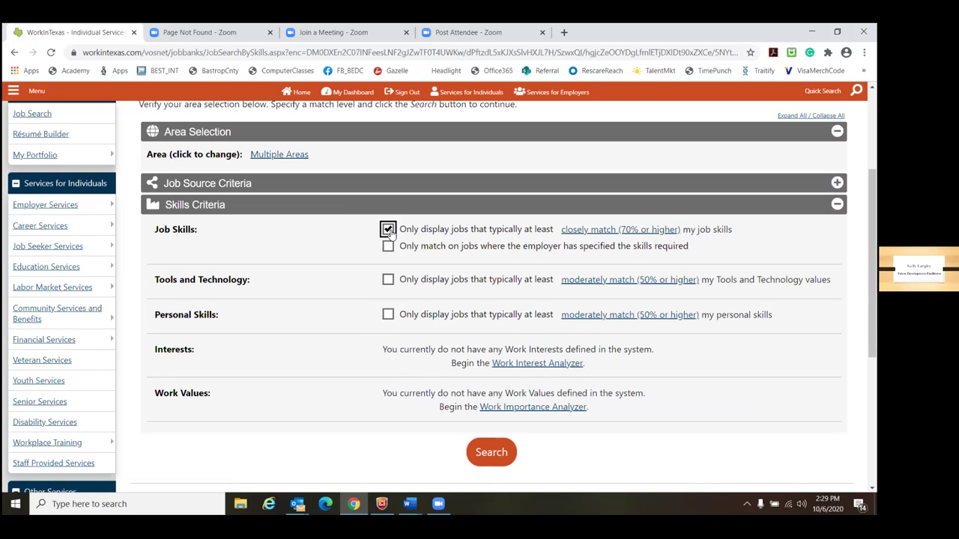
{"action": "left_click", "coordinate": [388, 230]}
{"action": "scroll", "coordinate": [390, 247], "scroll_direction": "down", "scroll_amount": 3}
{"action": "left_click", "coordinate": [501, 283]}
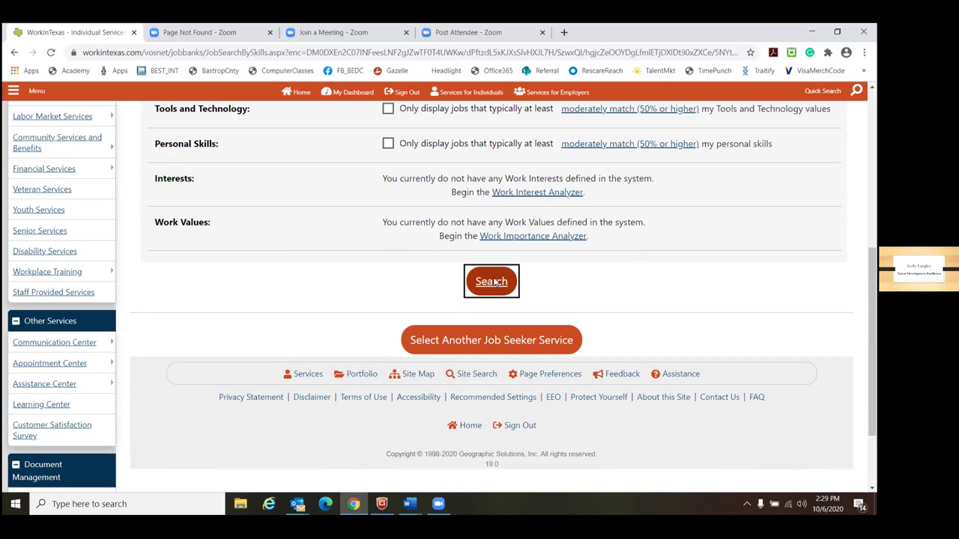
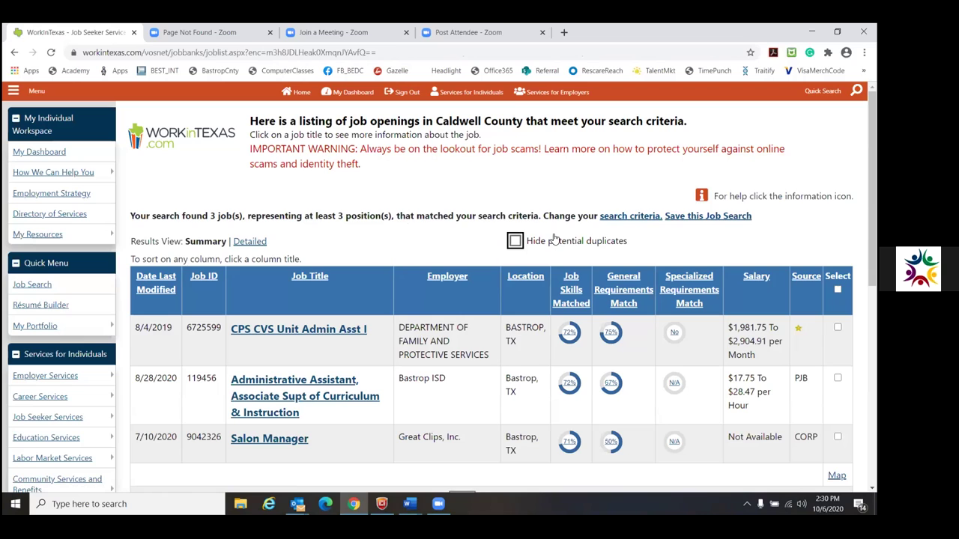
{"action": "scroll", "coordinate": [365, 235], "scroll_direction": "down", "scroll_amount": 1}
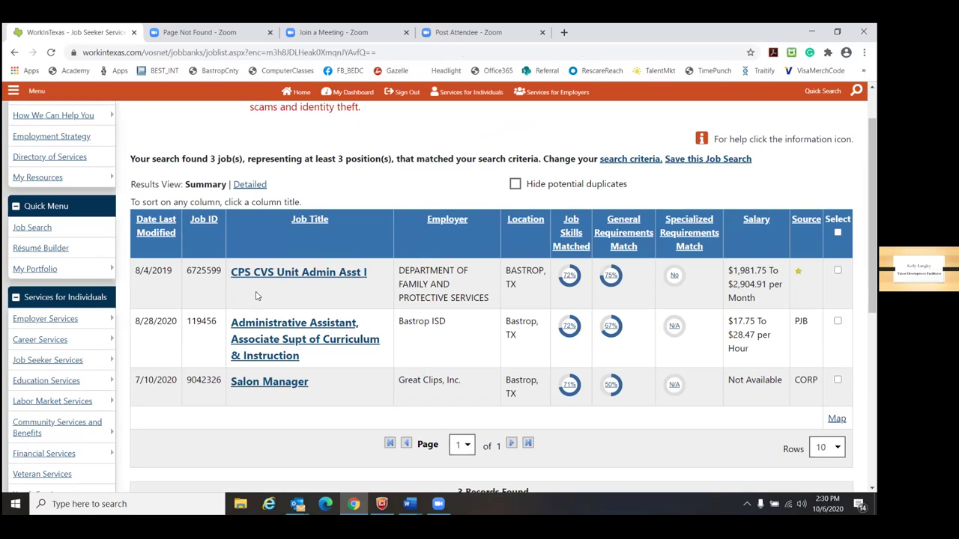
Start a new job search with the Advanced method and examine its job source, job order number and keyword criteria
{"action": "left_click", "coordinate": [39, 228]}
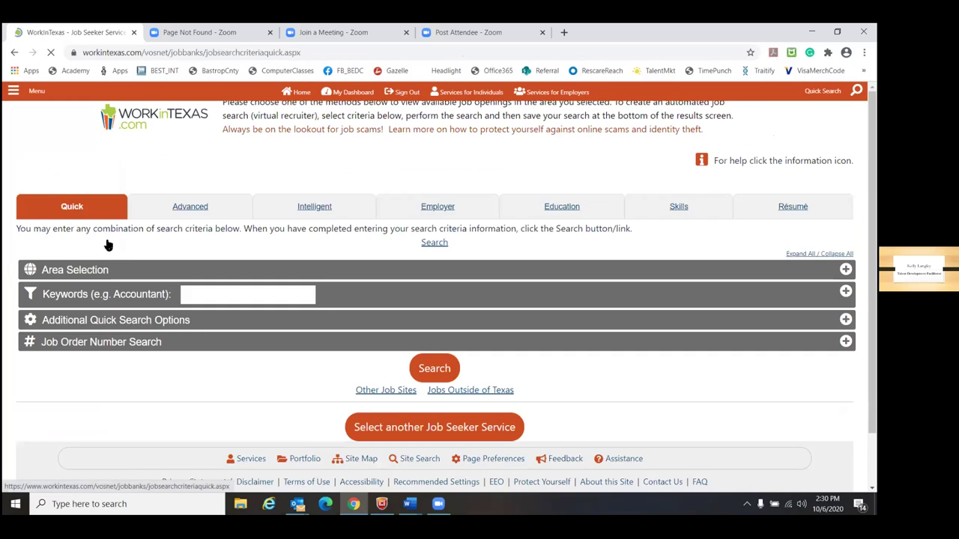
{"action": "left_click", "coordinate": [801, 253]}
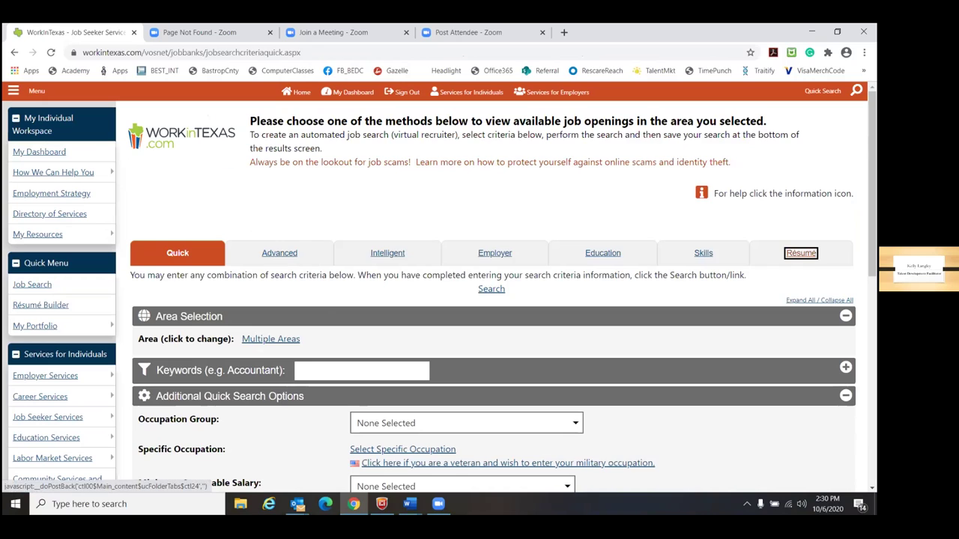
{"action": "left_click", "coordinate": [704, 253]}
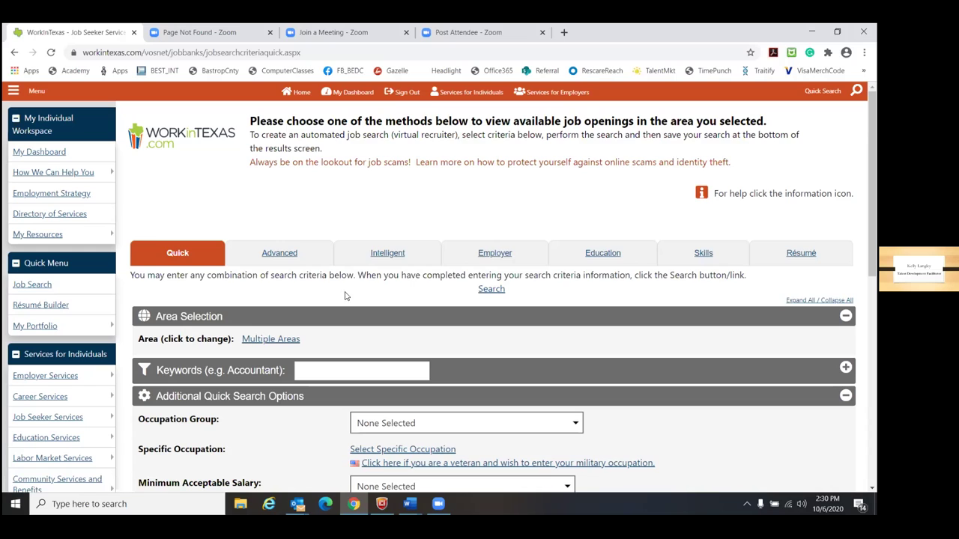
{"action": "left_click", "coordinate": [280, 254]}
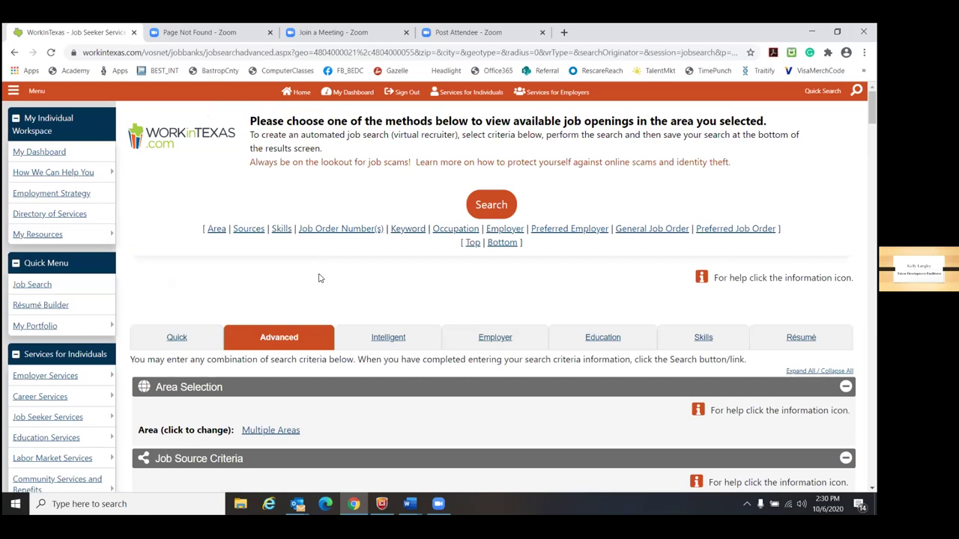
{"action": "scroll", "coordinate": [302, 277], "scroll_direction": "down", "scroll_amount": 3}
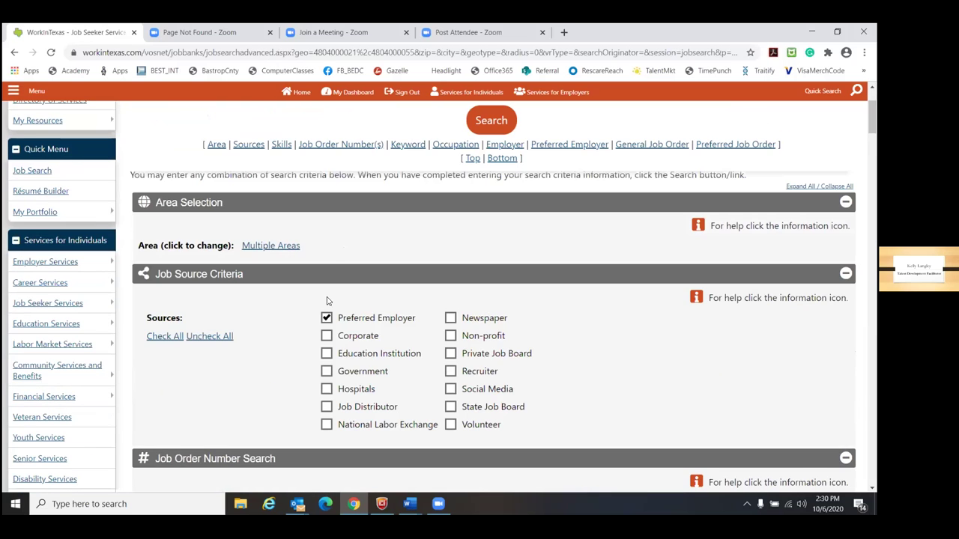
{"action": "scroll", "coordinate": [326, 299], "scroll_direction": "down", "scroll_amount": 2}
{"action": "scroll", "coordinate": [325, 284], "scroll_direction": "down", "scroll_amount": 2}
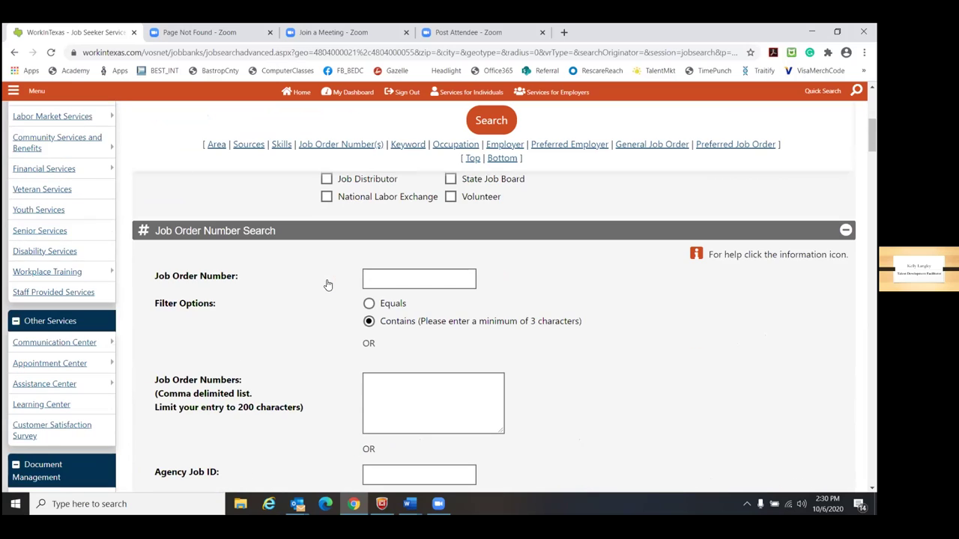
{"action": "scroll", "coordinate": [327, 282], "scroll_direction": "down", "scroll_amount": 5}
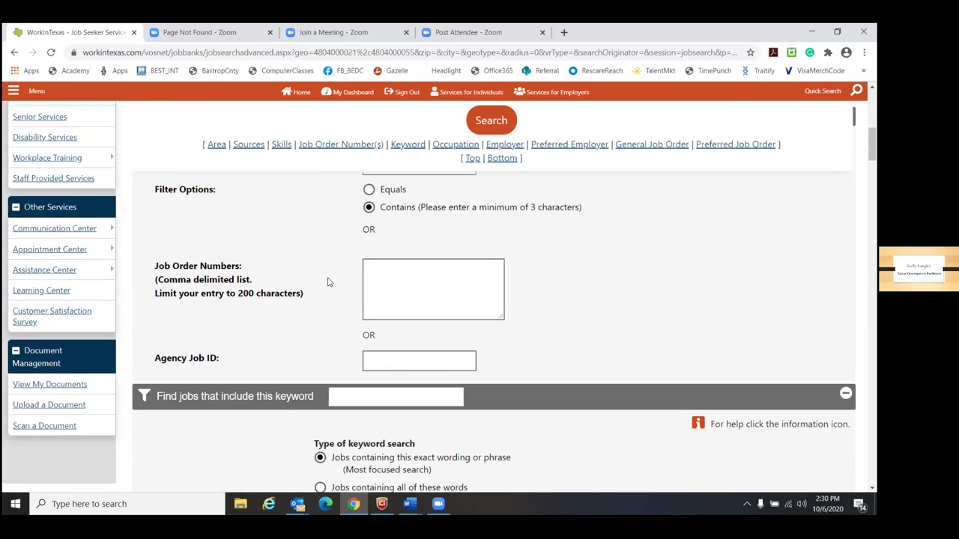
Examine the advanced search's options for excluding jobs that have a given keyword
{"action": "scroll", "coordinate": [327, 282], "scroll_direction": "down", "scroll_amount": 2}
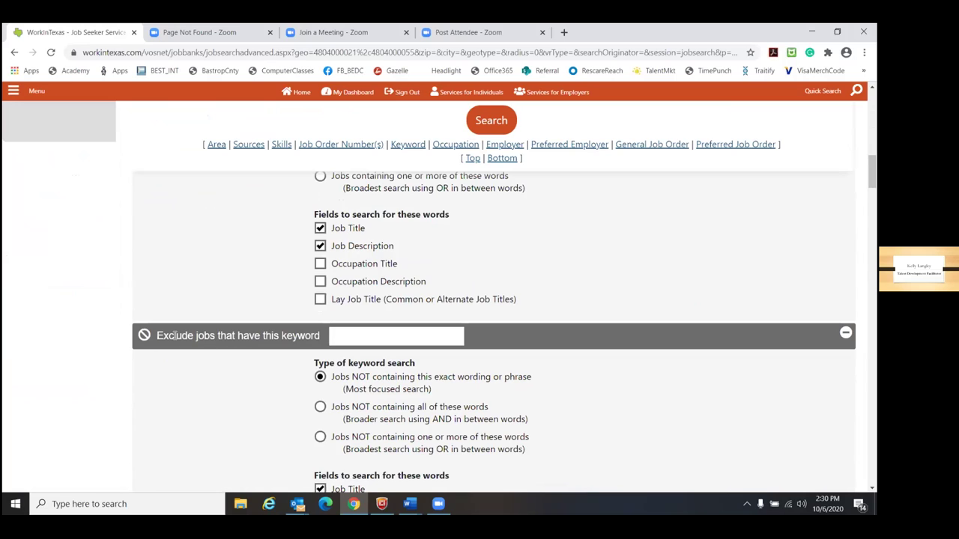
{"action": "left_click", "coordinate": [339, 338]}
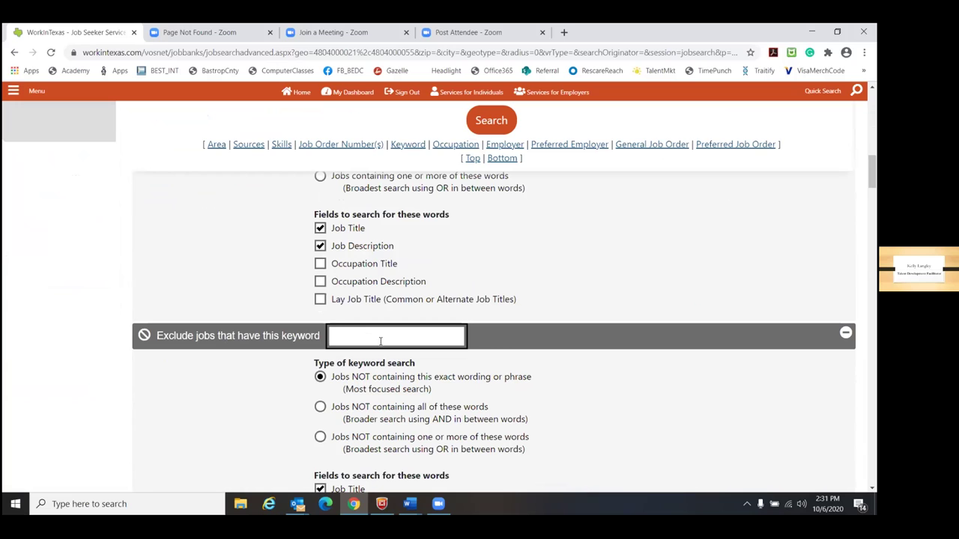
{"action": "scroll", "coordinate": [381, 341], "scroll_direction": "up", "scroll_amount": 1}
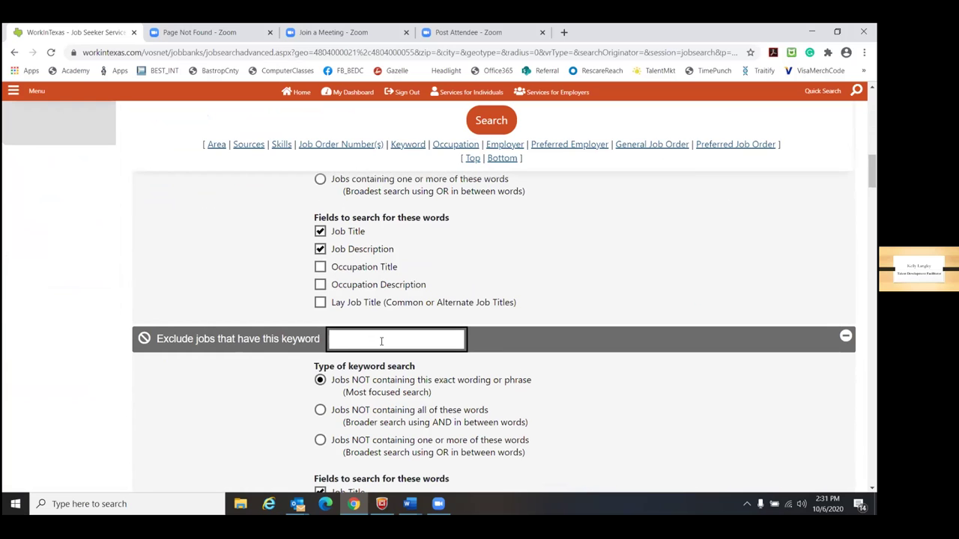
{"action": "scroll", "coordinate": [382, 341], "scroll_direction": "up", "scroll_amount": 2}
{"action": "scroll", "coordinate": [322, 348], "scroll_direction": "down", "scroll_amount": 4}
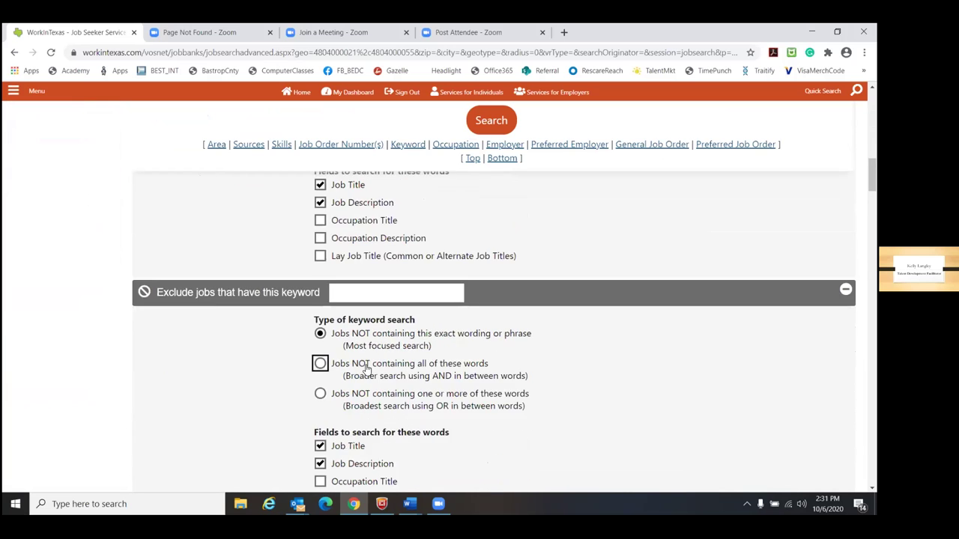
Examine the occupation, state job classification, employer and preferred employer criteria, including the available minimum employer sizes
{"action": "scroll", "coordinate": [391, 379], "scroll_direction": "down", "scroll_amount": 4}
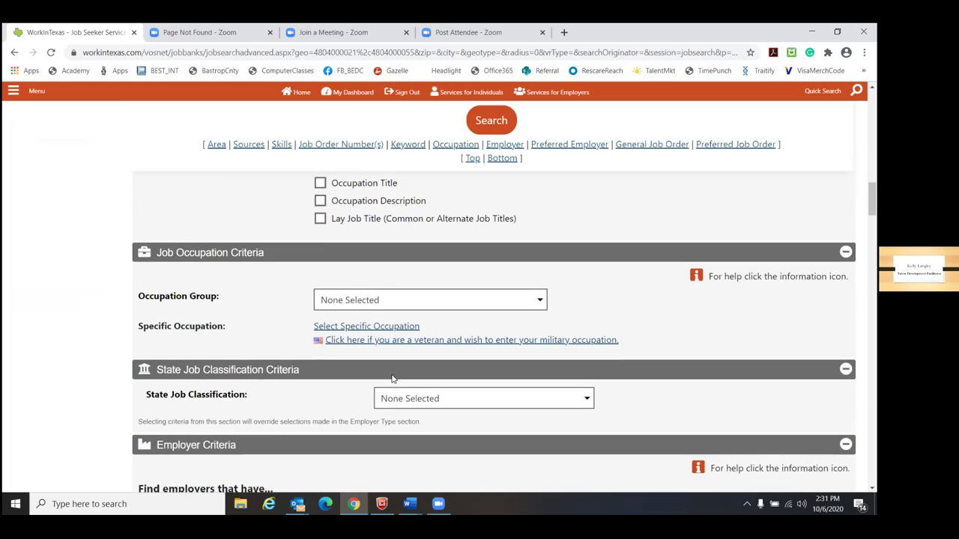
{"action": "scroll", "coordinate": [391, 378], "scroll_direction": "down", "scroll_amount": 2}
{"action": "scroll", "coordinate": [391, 378], "scroll_direction": "down", "scroll_amount": 1}
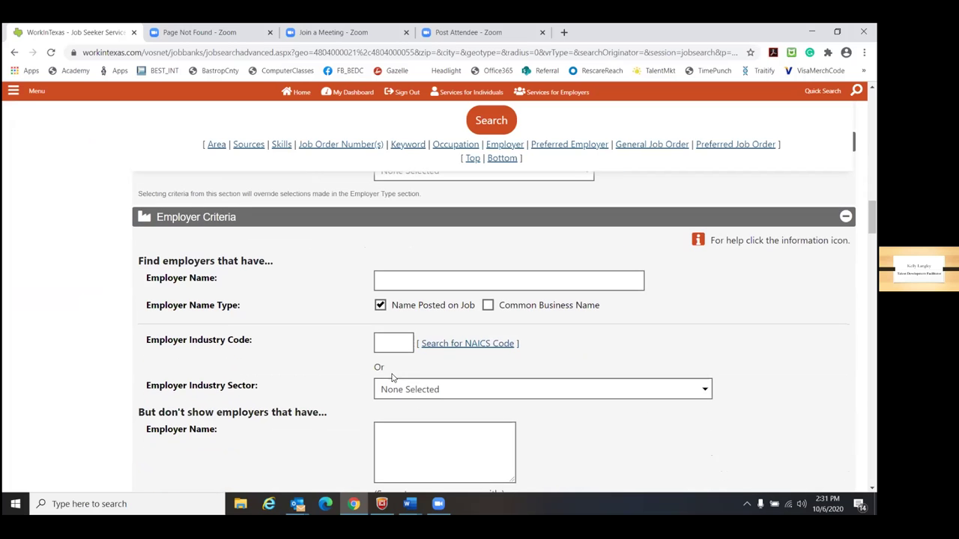
{"action": "scroll", "coordinate": [495, 354], "scroll_direction": "down", "scroll_amount": 1}
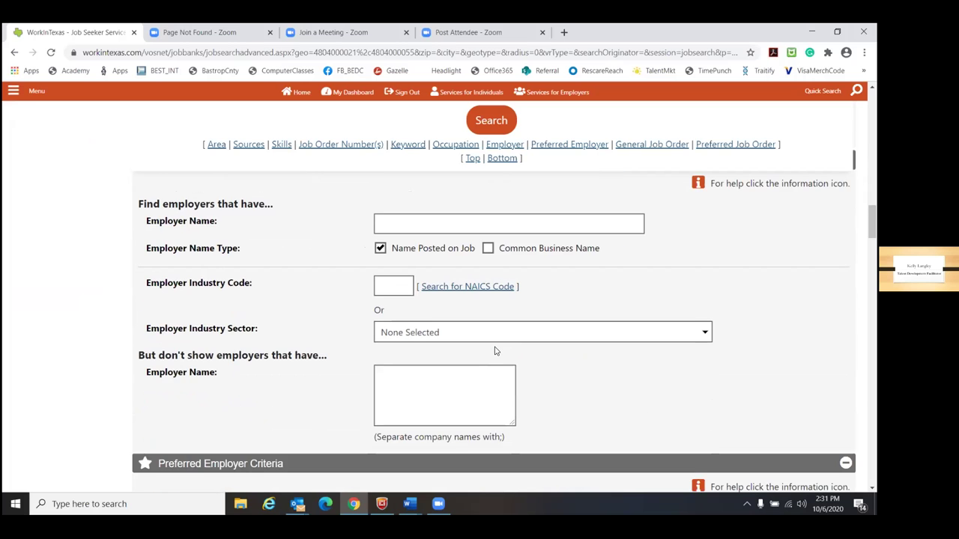
{"action": "scroll", "coordinate": [494, 346], "scroll_direction": "down", "scroll_amount": 2}
{"action": "scroll", "coordinate": [495, 347], "scroll_direction": "down", "scroll_amount": 1}
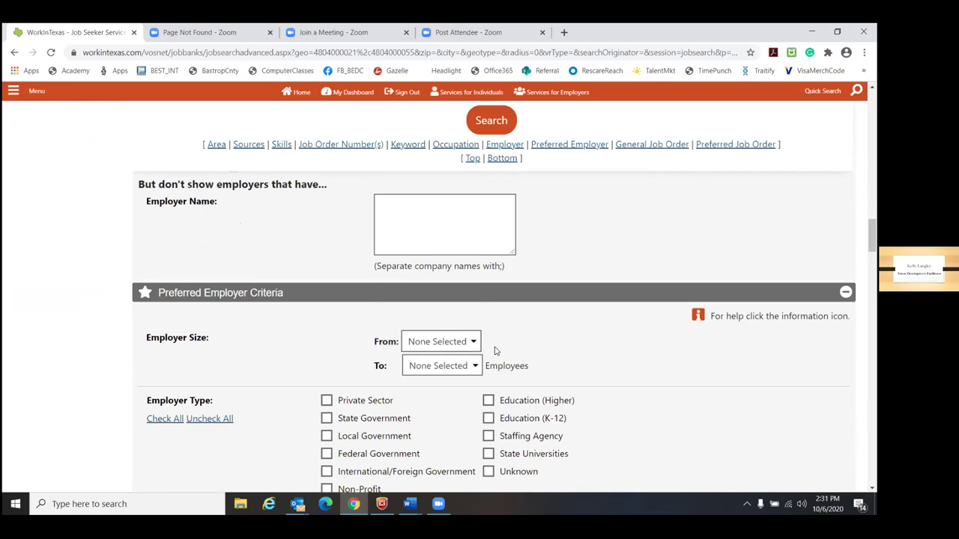
{"action": "left_click", "coordinate": [456, 340]}
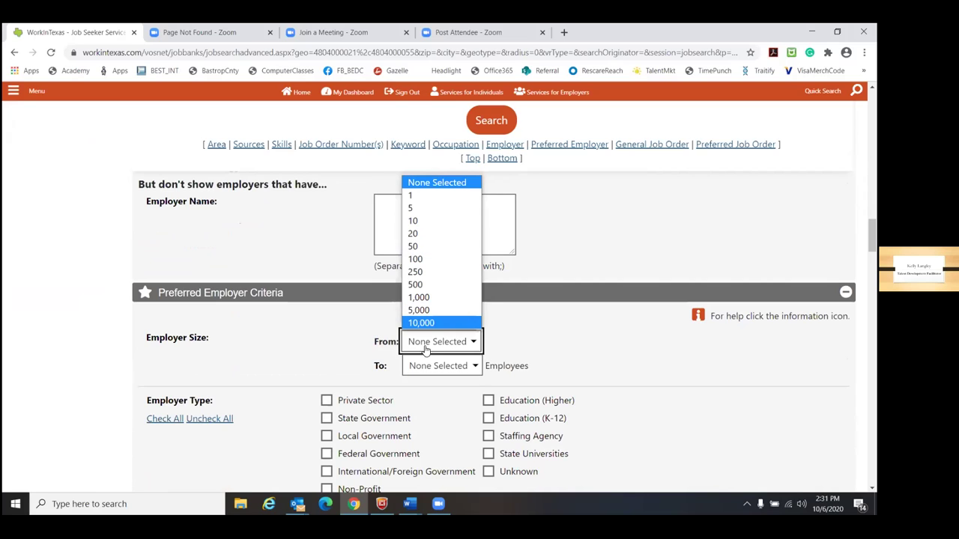
{"action": "left_click", "coordinate": [357, 336]}
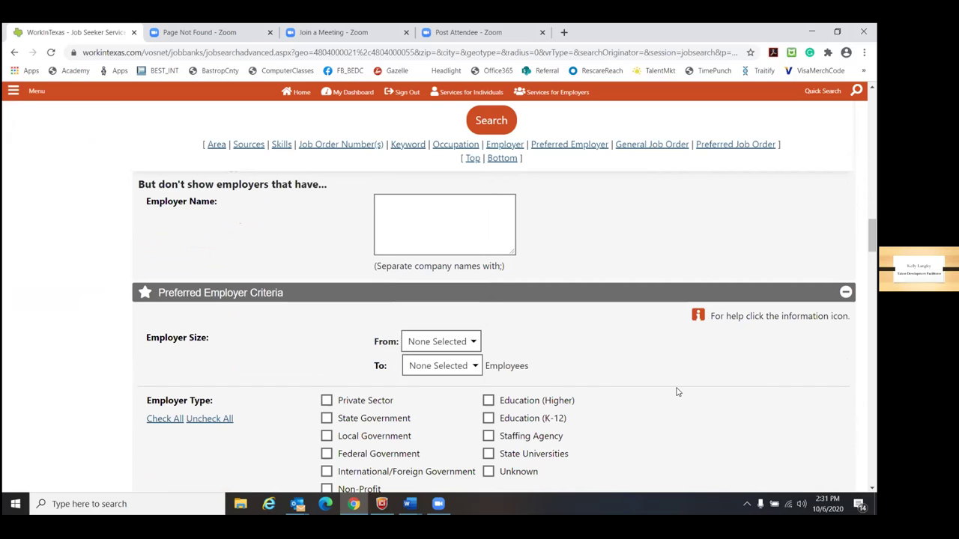
Change to the Quick job search method and search for openings with the keyword "accounting"
{"action": "scroll", "coordinate": [672, 384], "scroll_direction": "up", "scroll_amount": 3}
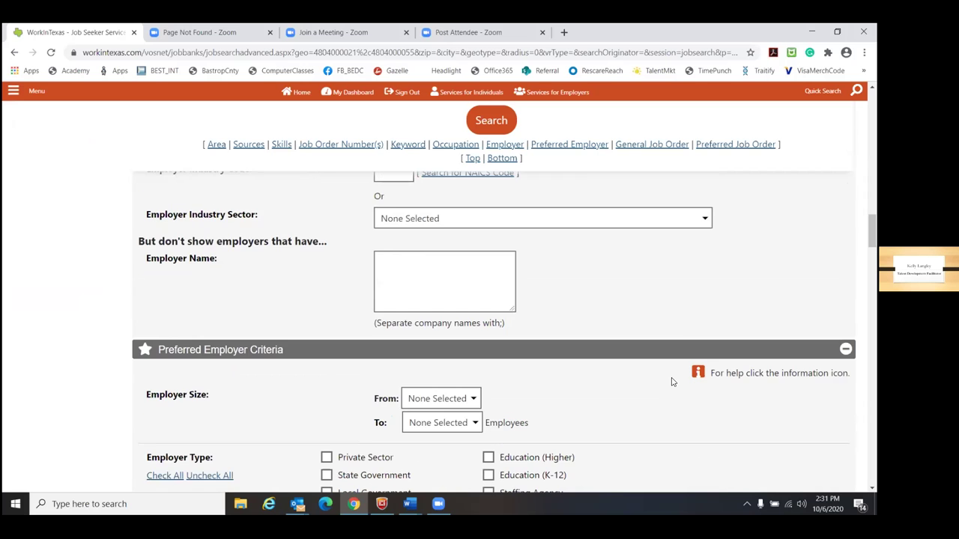
{"action": "scroll", "coordinate": [667, 377], "scroll_direction": "up", "scroll_amount": 7}
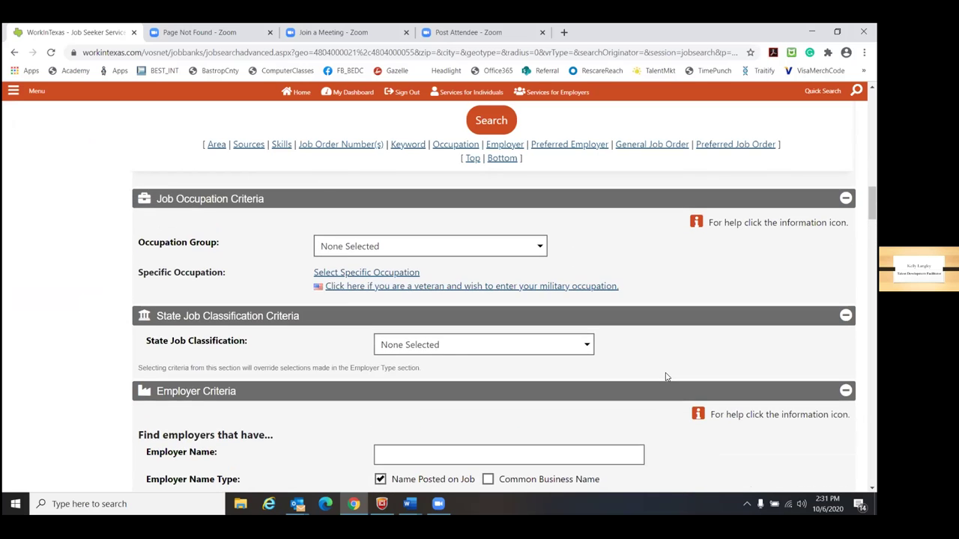
{"action": "scroll", "coordinate": [667, 377], "scroll_direction": "up", "scroll_amount": 8}
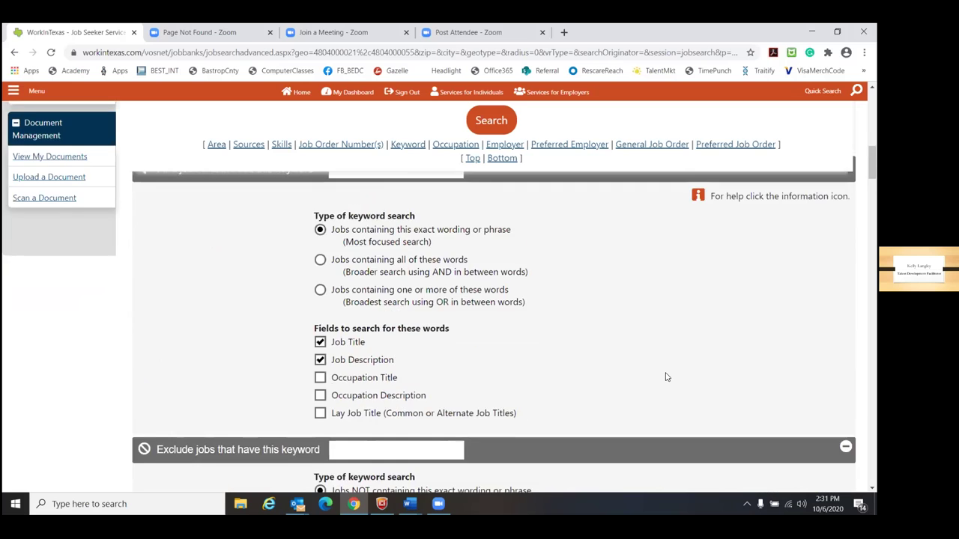
{"action": "scroll", "coordinate": [662, 379], "scroll_direction": "up", "scroll_amount": 10}
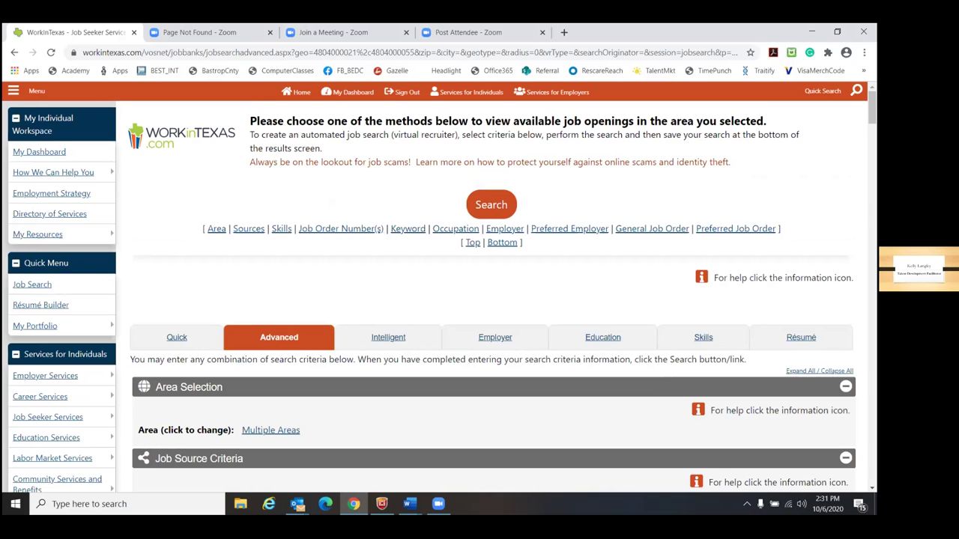
{"action": "scroll", "coordinate": [303, 348], "scroll_direction": "down", "scroll_amount": 3}
{"action": "scroll", "coordinate": [259, 248], "scroll_direction": "up", "scroll_amount": 3}
{"action": "left_click", "coordinate": [177, 338]}
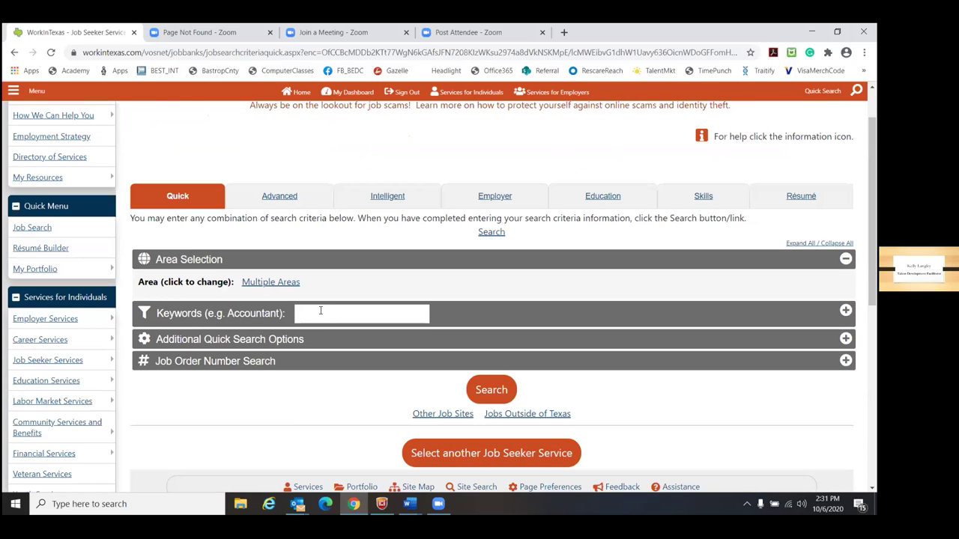
{"action": "left_click", "coordinate": [320, 311]}
{"action": "type", "text": "acc"}
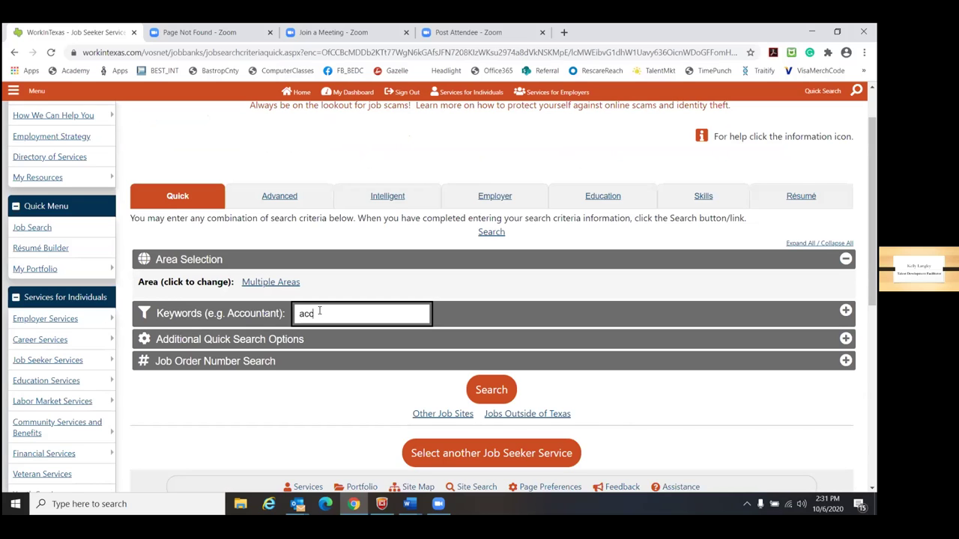
{"action": "type", "text": "ounting"}
{"action": "left_click", "coordinate": [480, 399]}
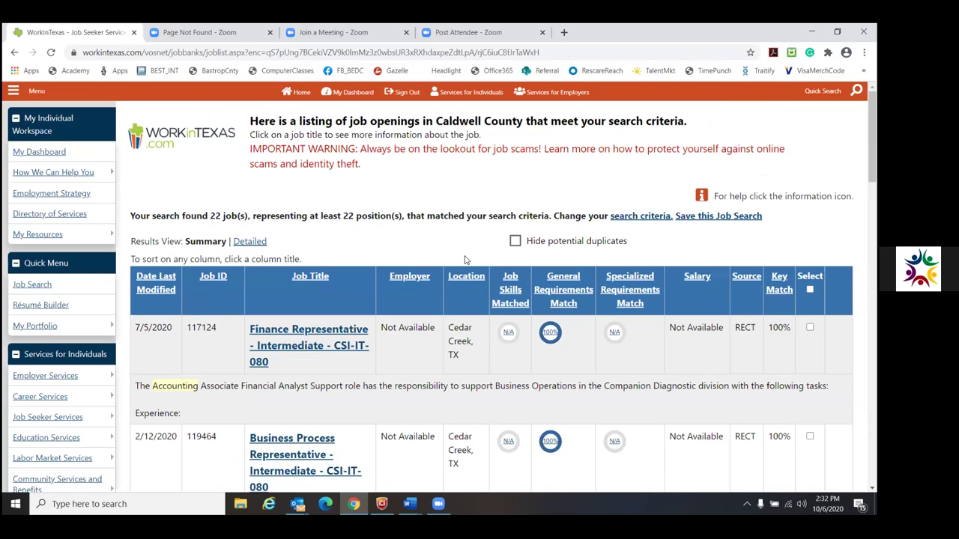
Look over the job openings listed for the accounting keyword search
{"action": "scroll", "coordinate": [464, 259], "scroll_direction": "down", "scroll_amount": 3}
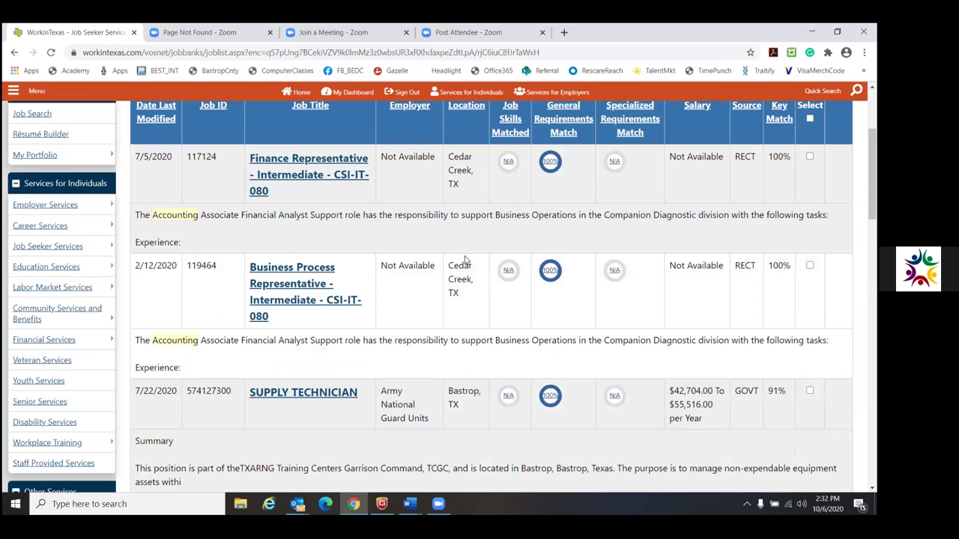
{"action": "scroll", "coordinate": [465, 259], "scroll_direction": "down", "scroll_amount": 2}
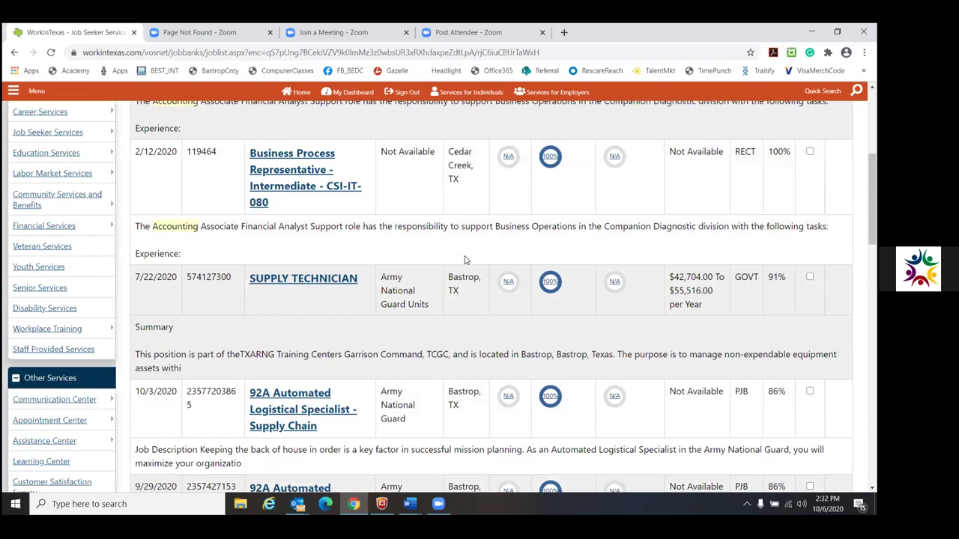
{"action": "scroll", "coordinate": [465, 259], "scroll_direction": "down", "scroll_amount": 3}
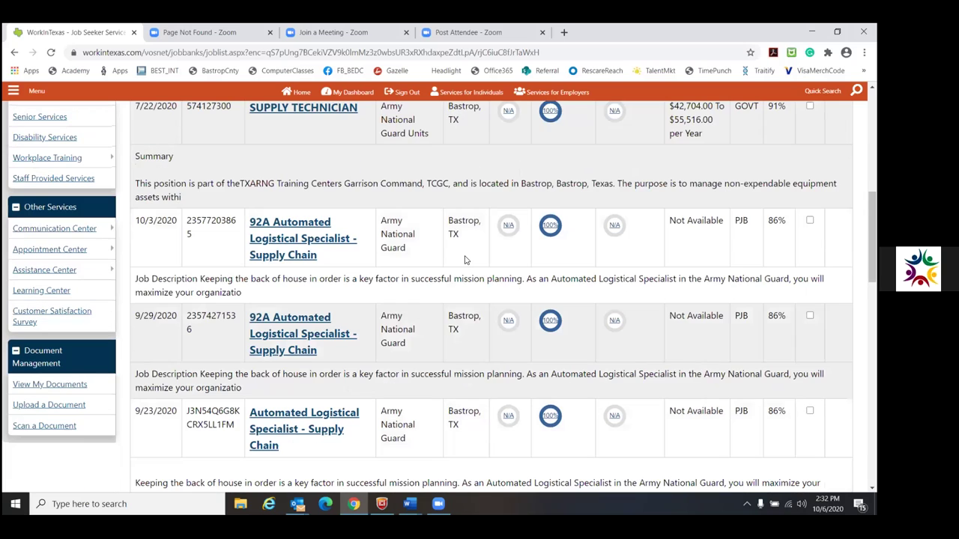
{"action": "scroll", "coordinate": [465, 259], "scroll_direction": "up", "scroll_amount": 8}
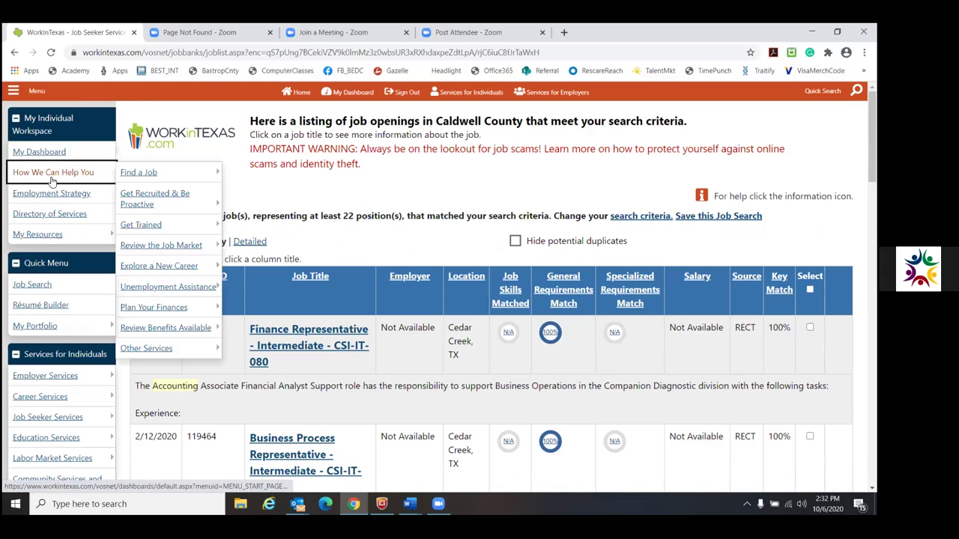
Open My Background and review its education, licenses and certificates, and employment history sections
{"action": "mouse_move", "coordinate": [57, 236]}
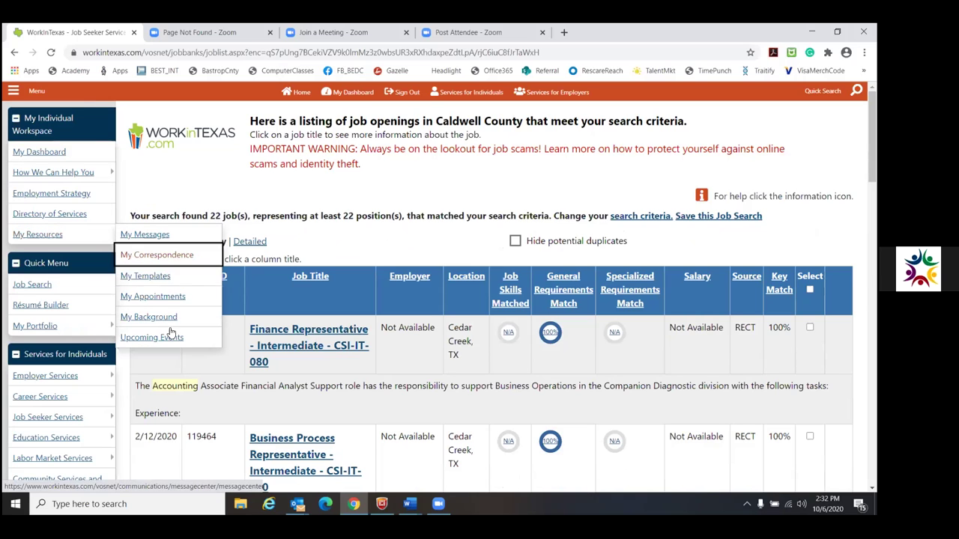
{"action": "left_click", "coordinate": [146, 320]}
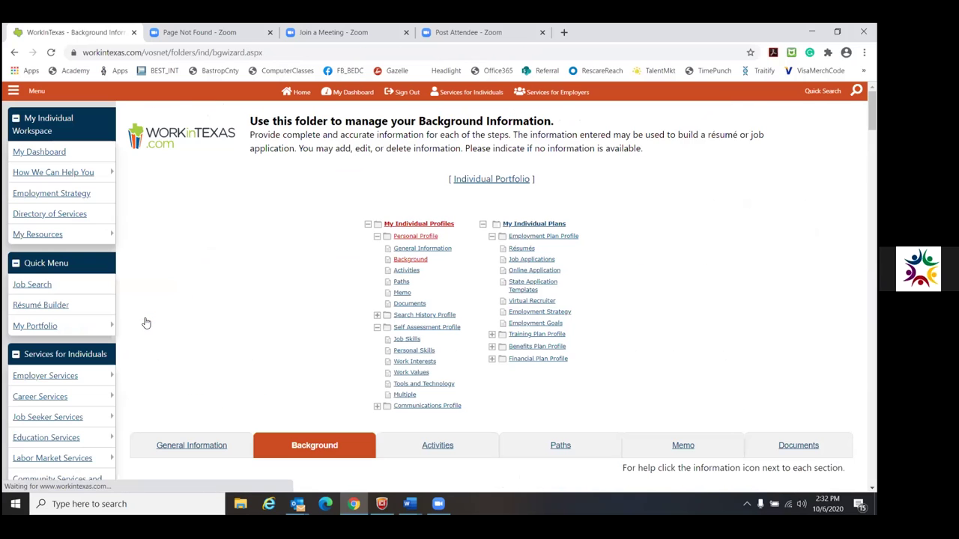
{"action": "scroll", "coordinate": [293, 190], "scroll_direction": "down", "scroll_amount": 2}
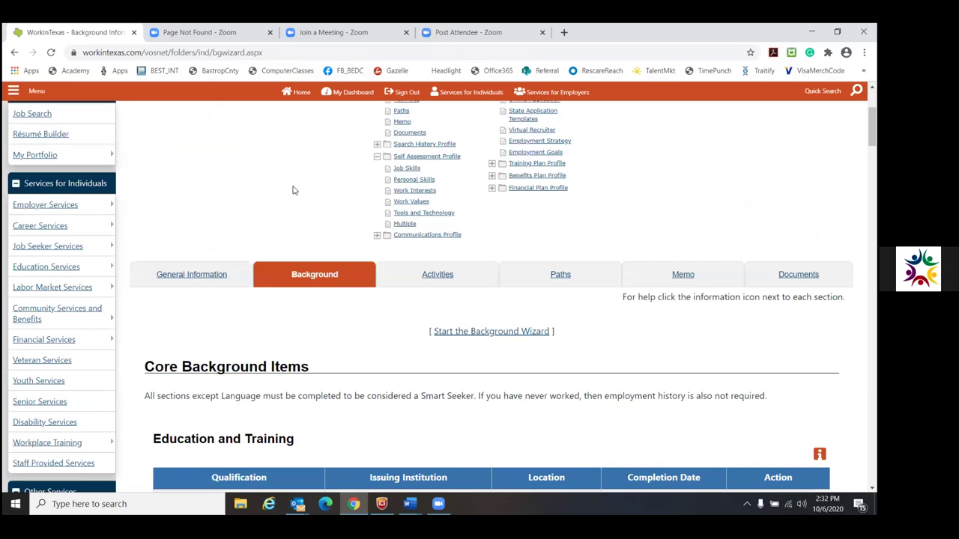
{"action": "scroll", "coordinate": [293, 190], "scroll_direction": "down", "scroll_amount": 2}
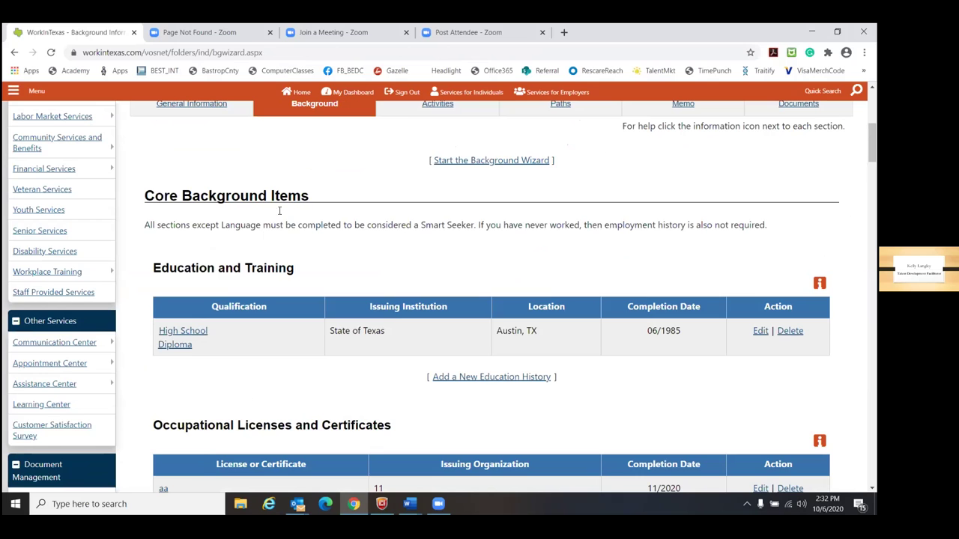
{"action": "scroll", "coordinate": [289, 263], "scroll_direction": "down", "scroll_amount": 2}
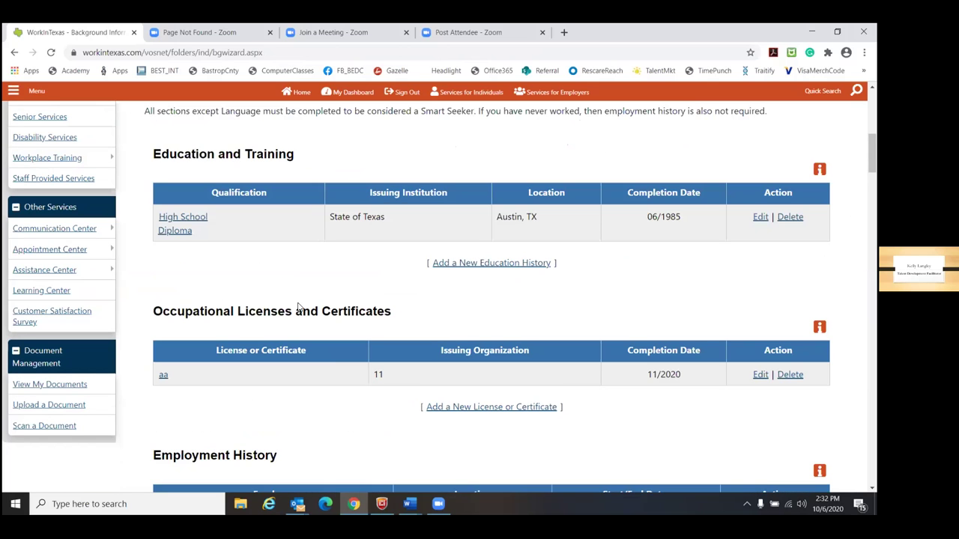
{"action": "scroll", "coordinate": [328, 187], "scroll_direction": "down", "scroll_amount": 2}
{"action": "scroll", "coordinate": [353, 263], "scroll_direction": "down", "scroll_amount": 4}
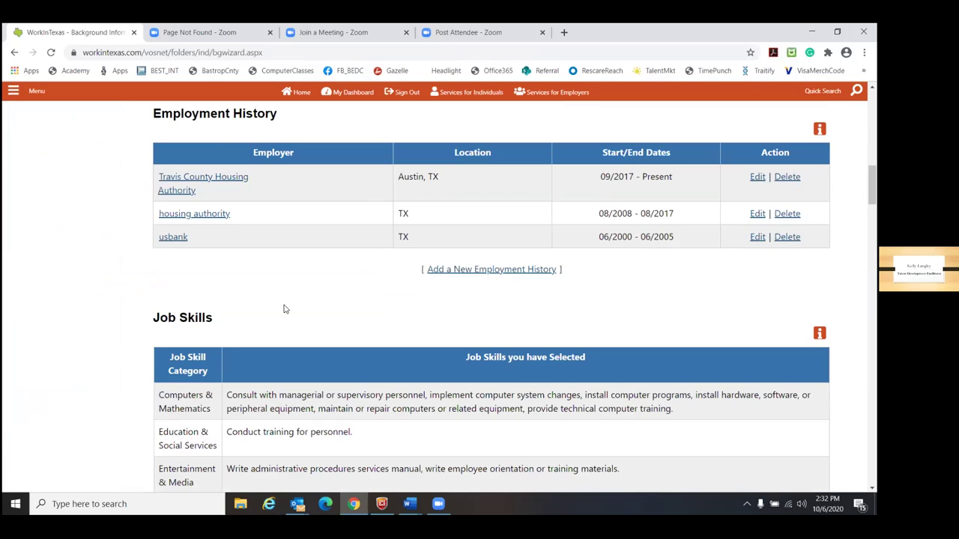
Open the background's selected job skills for editing
{"action": "scroll", "coordinate": [166, 361], "scroll_direction": "down", "scroll_amount": 6}
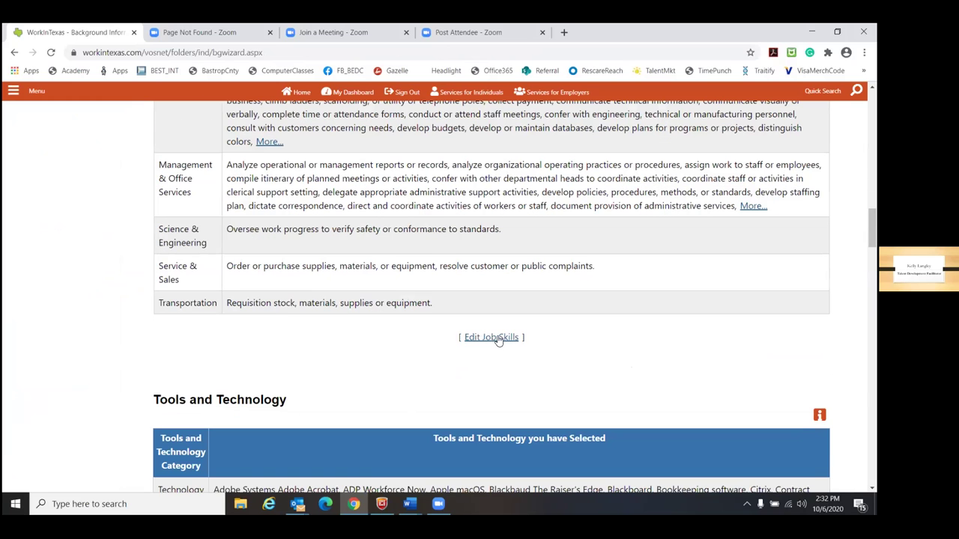
{"action": "left_click", "coordinate": [496, 338]}
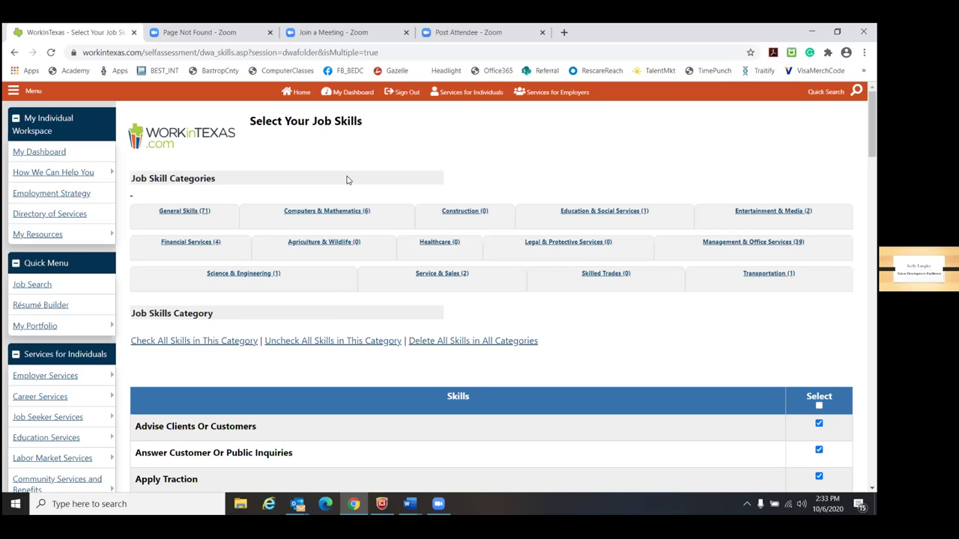
{"action": "mouse_move", "coordinate": [104, 233]}
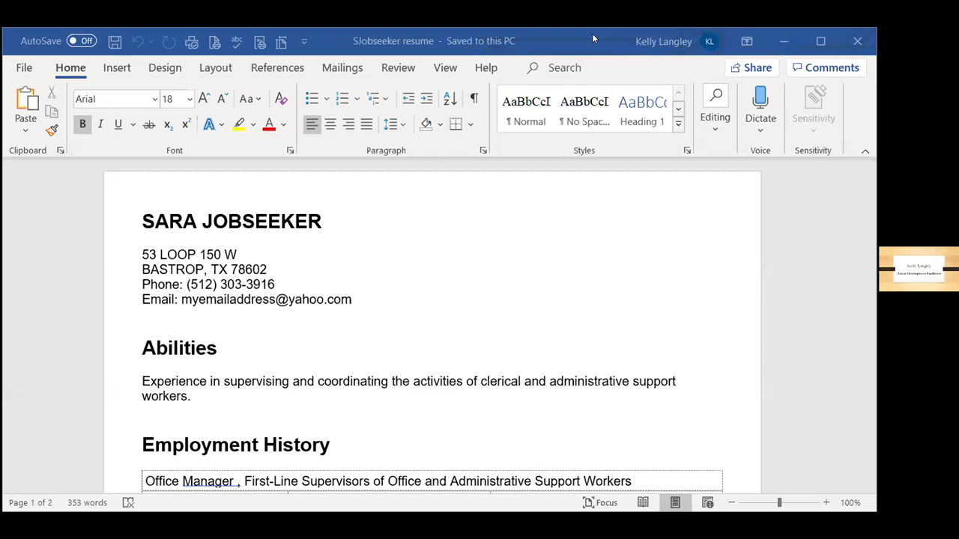
In Word, read through the résumé document's Abilities and Employment History sections
{"action": "scroll", "coordinate": [614, 321], "scroll_direction": "down", "scroll_amount": 2}
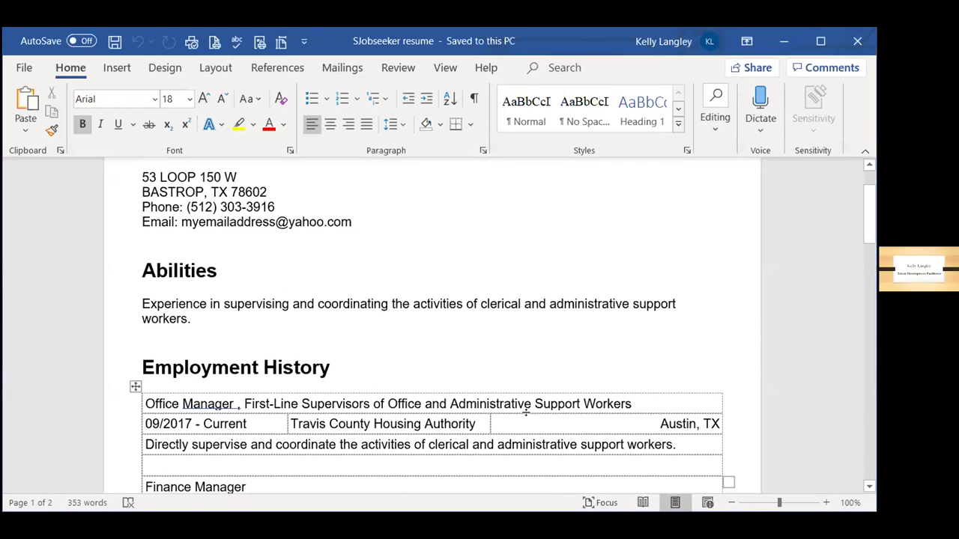
{"action": "scroll", "coordinate": [610, 272], "scroll_direction": "down", "scroll_amount": 2}
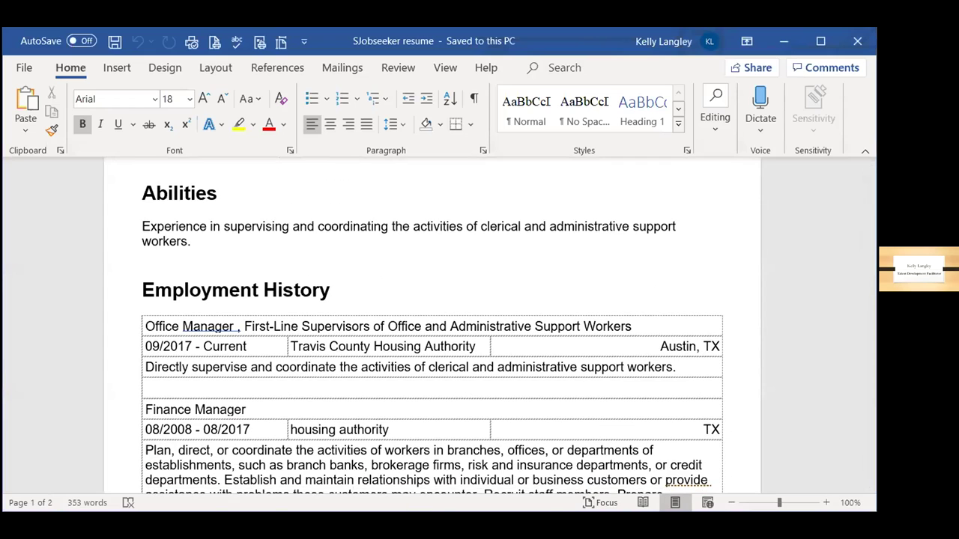
{"action": "scroll", "coordinate": [853, 250], "scroll_direction": "down", "scroll_amount": 5}
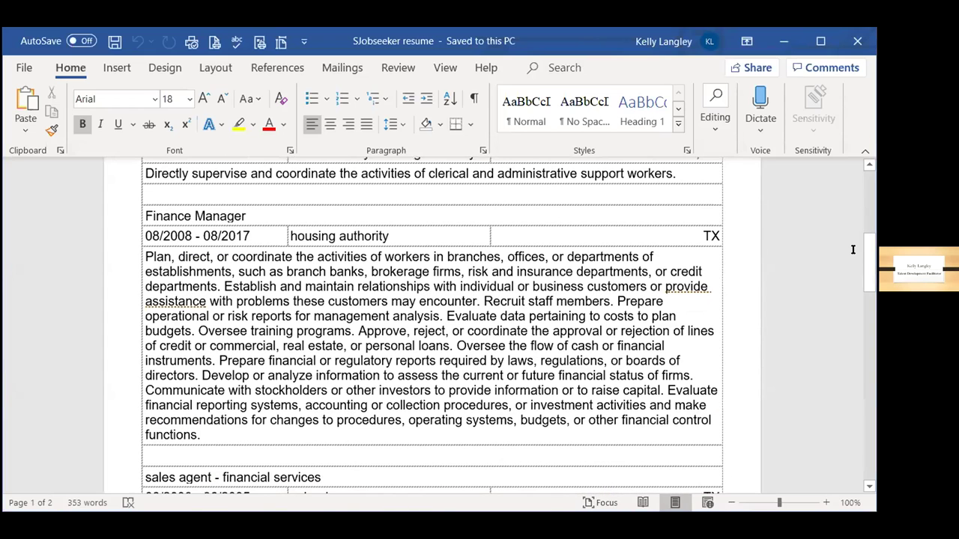
{"action": "scroll", "coordinate": [853, 250], "scroll_direction": "down", "scroll_amount": 2}
{"action": "scroll", "coordinate": [853, 254], "scroll_direction": "up", "scroll_amount": 4}
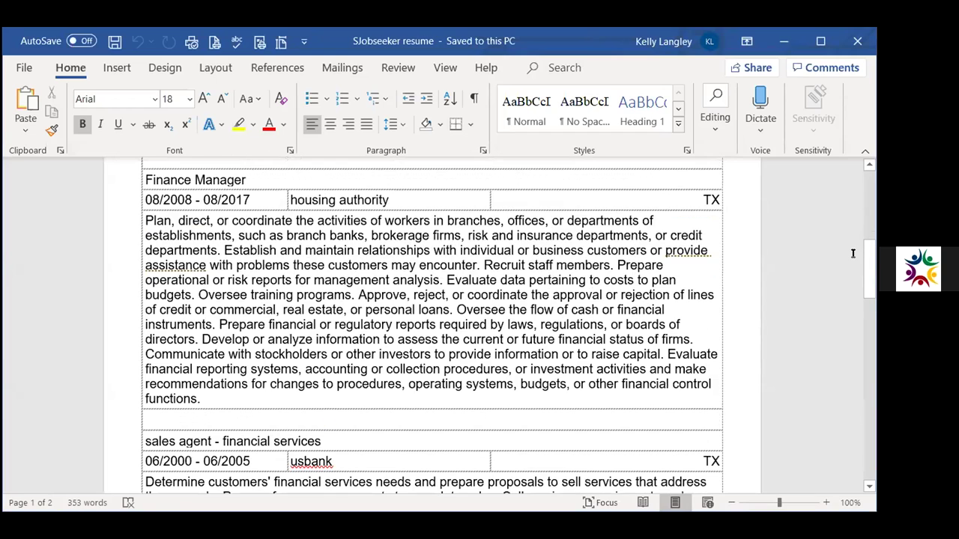